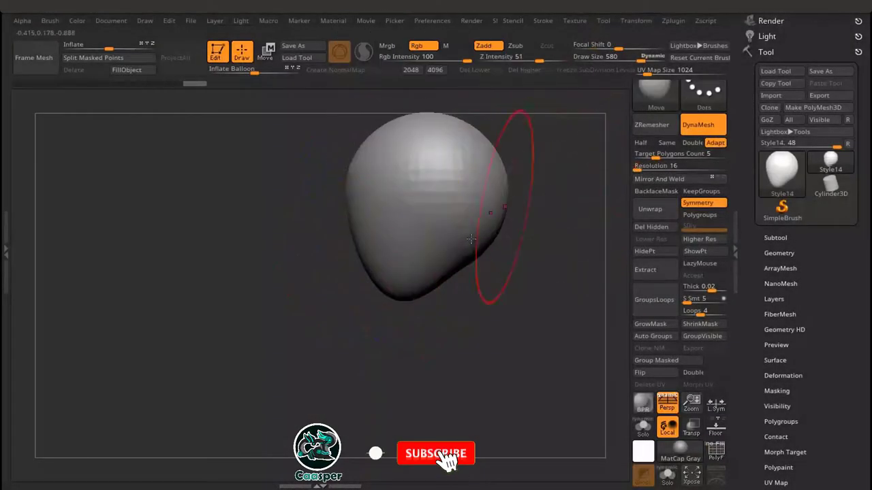
- Orbit the DynaMesh sphere so it faces the front
mouse_move(471, 238)
left_mouse_down()
mouse_move(468, 176)
mouse_move(518, 204)
mouse_move(425, 249)
left_mouse_up()
- Pull the sphere into a taller egg, then mask and shape an eye socket with Transpose
key("s")
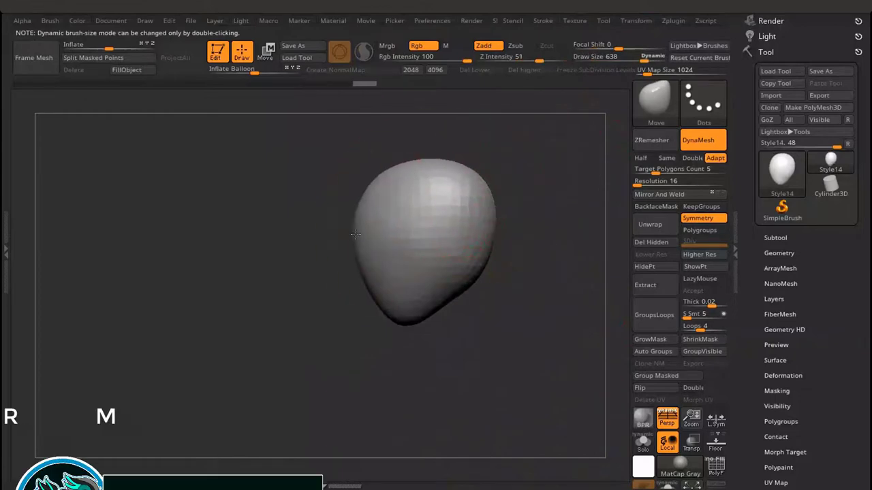
left_click_drag(355, 234, 428, 165)
left_click_drag(636, 181, 674, 181)
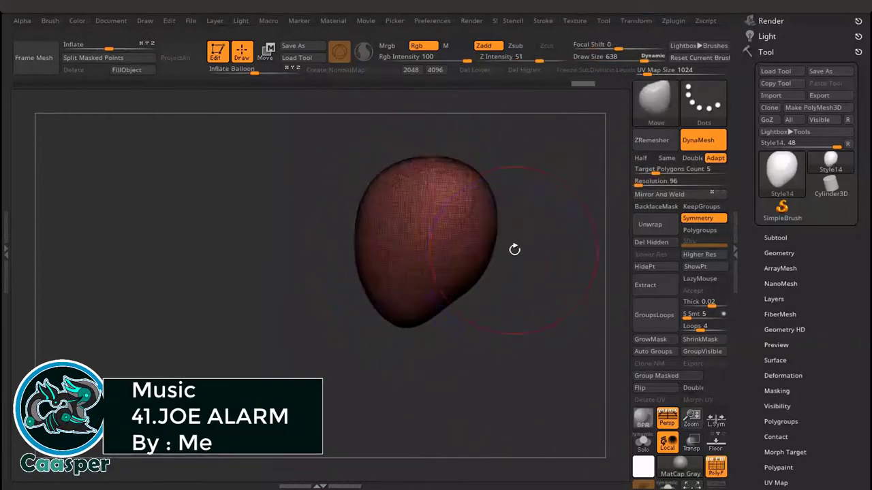
left_click_drag(449, 225, 489, 195, "ctrl")
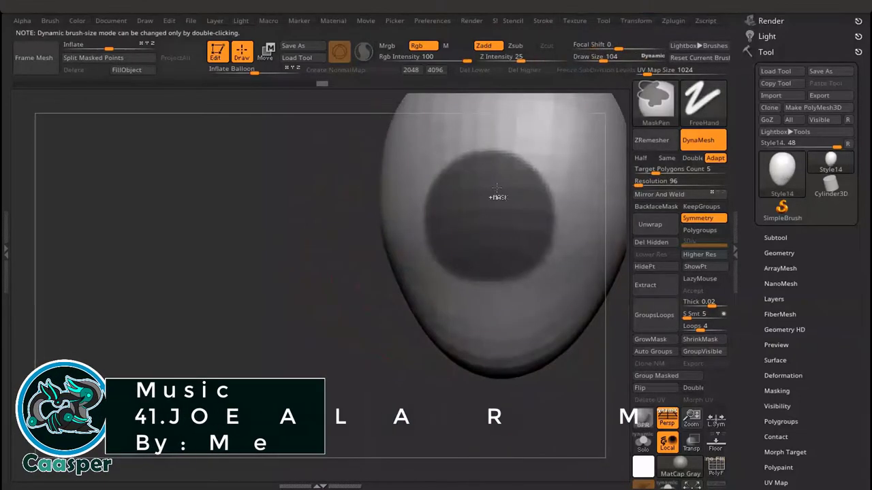
key("w")
left_click_drag(448, 302, 458, 310, "alt")
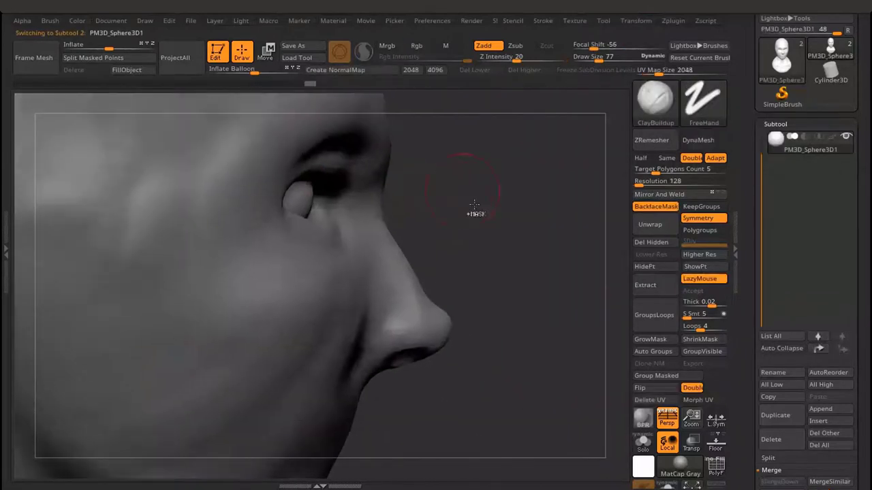
- Import the eyeball mesh and orbit to see it against the whole head
left_click(781, 95)
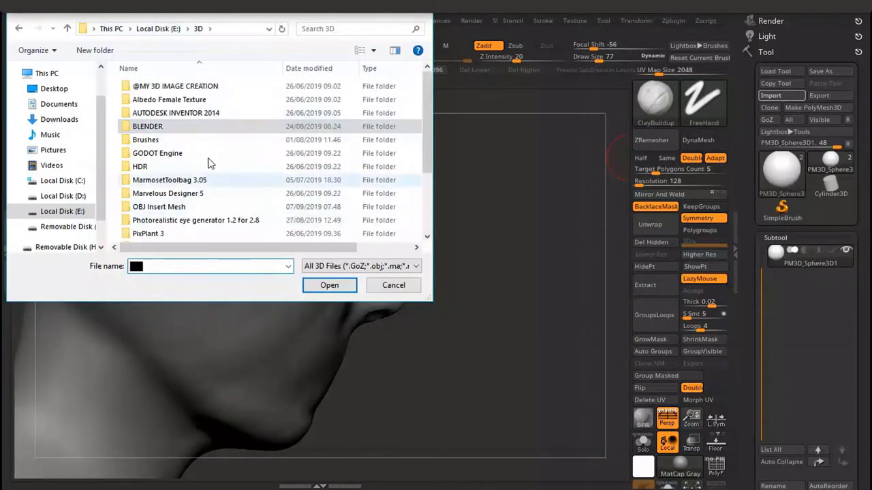
double_click(146, 207)
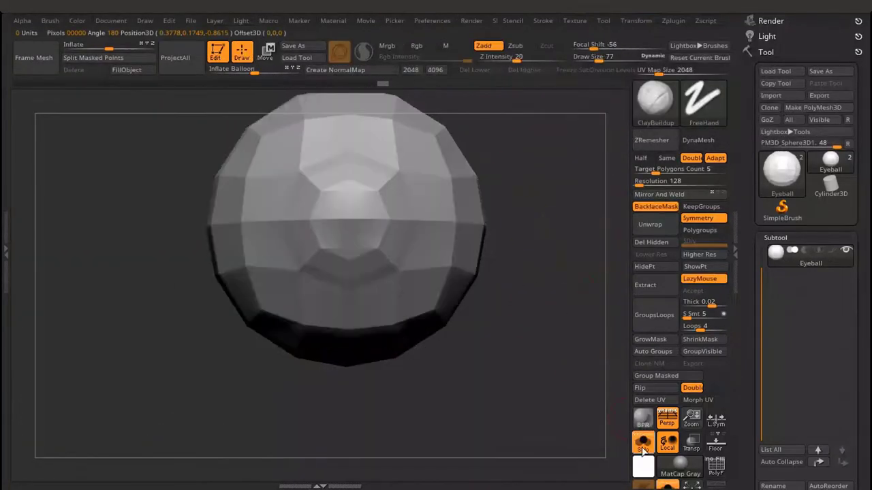
left_click(643, 444)
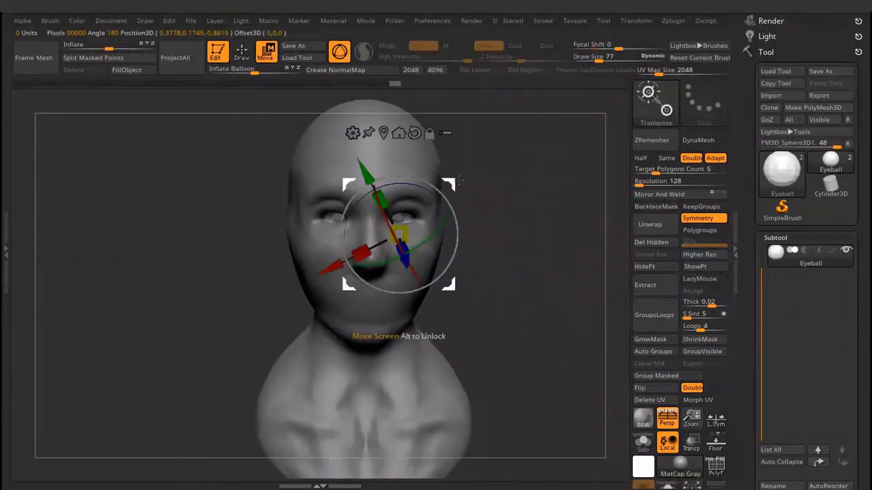
left_click_drag(349, 206, 329, 181)
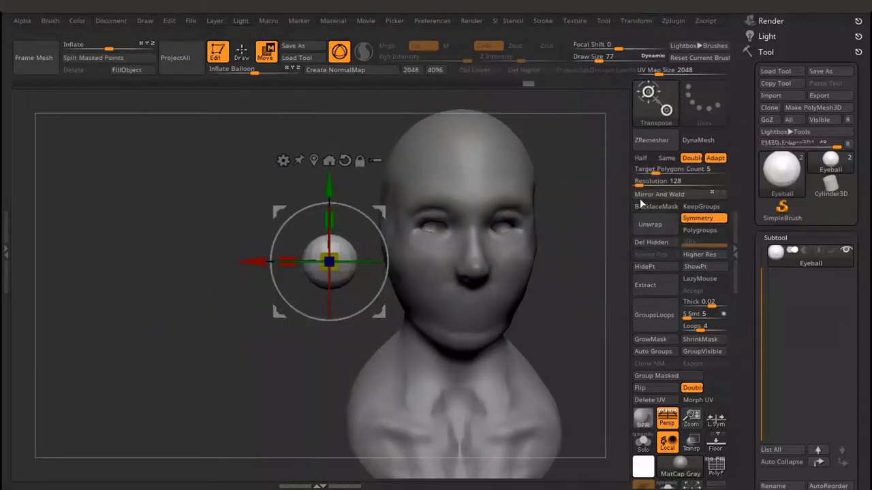
- Mirror the eyeball and place the pair in both eye sockets, viewing the profile
left_click(640, 198)
mouse_move(504, 204)
left_mouse_down()
mouse_move(383, 154)
mouse_move(314, 218)
left_mouse_up()
mouse_move(347, 179)
left_mouse_down()
mouse_move(365, 201)
mouse_move(396, 205)
mouse_move(376, 280)
left_mouse_up()
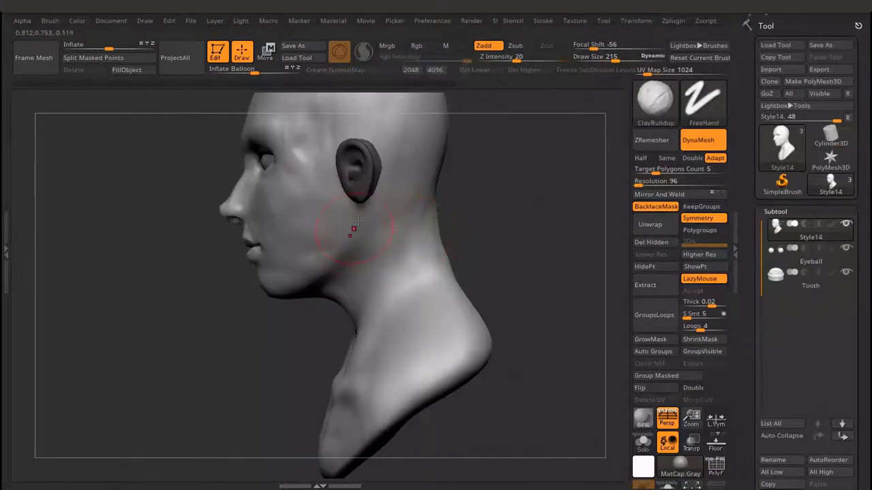
- Position the ear with the Transpose gizmo, checking the left profile, then bring up Save As
key("w")
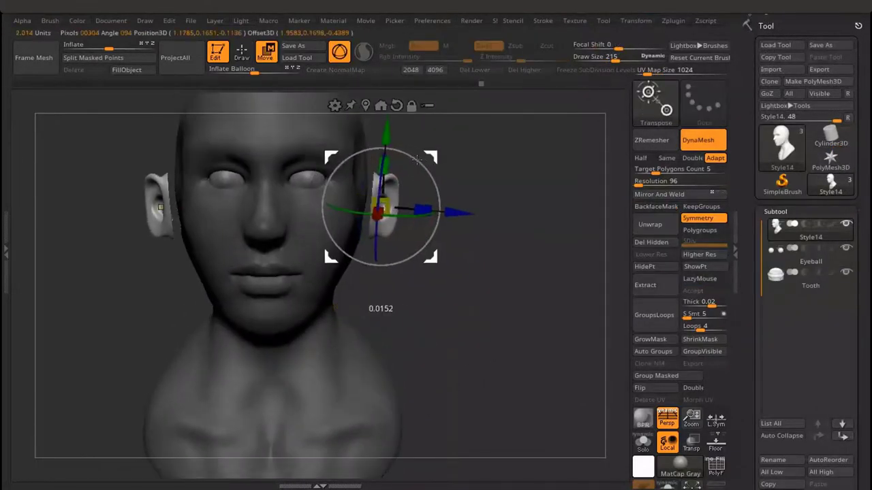
mouse_move(417, 159)
left_mouse_down()
mouse_move(397, 183)
mouse_move(409, 181)
mouse_move(400, 193)
left_mouse_up()
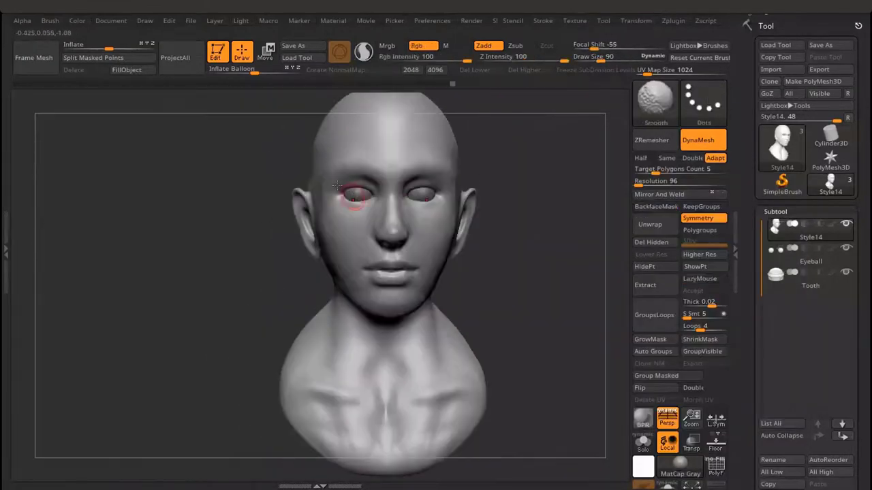
key("ctrl+s")
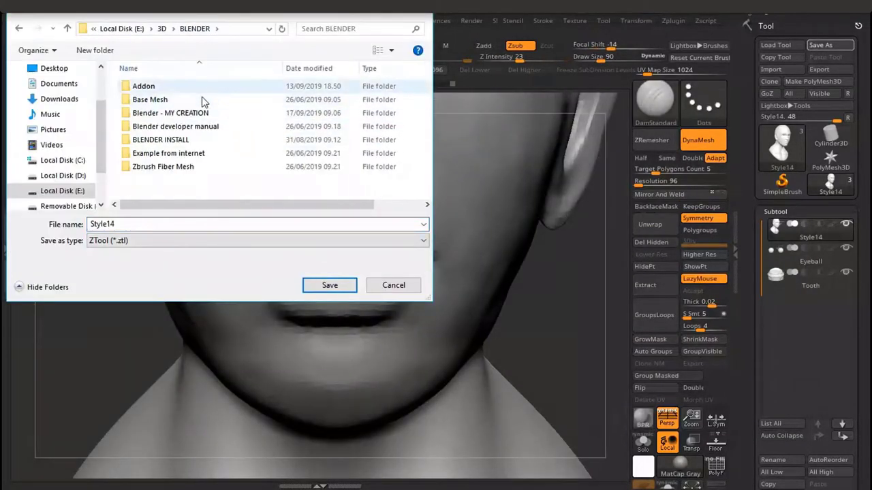
- Save the head tool as Style14 in ZTool format
left_click(354, 285)
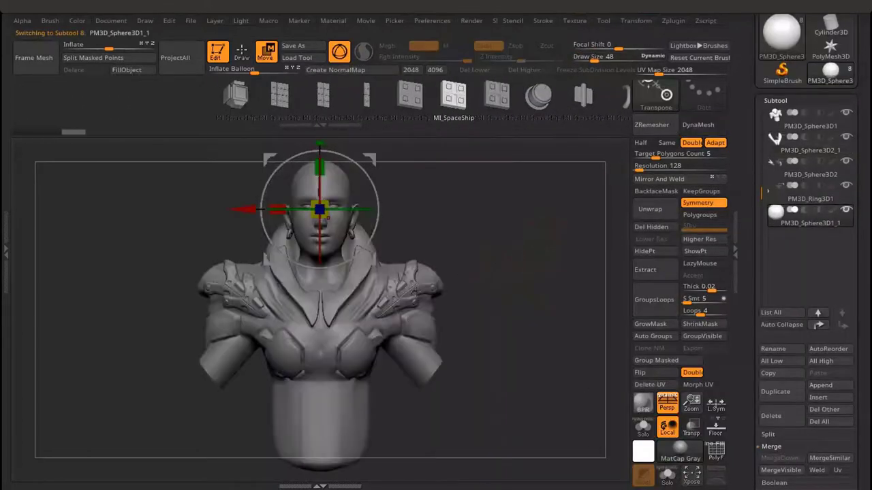
- Orbit to the back and shoulders, then toggle Solo on the sphere subtool and off
left_click_drag(415, 290, 508, 108)
left_click(642, 427)
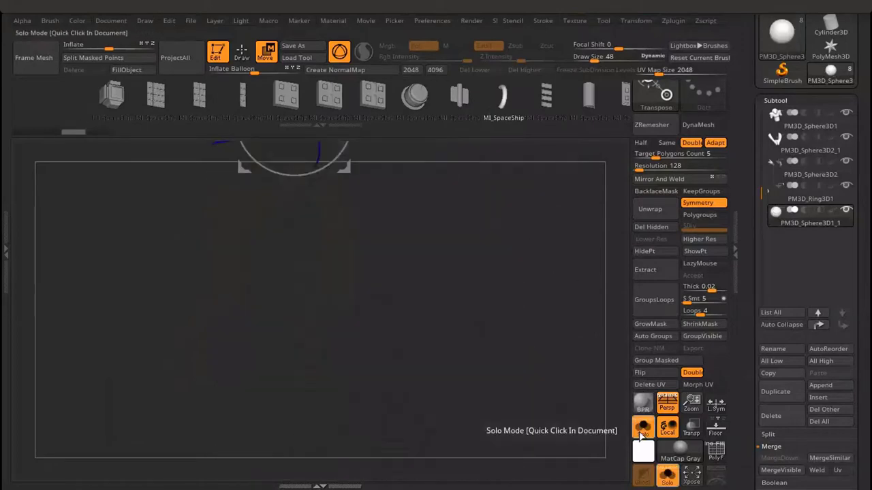
left_click(644, 425)
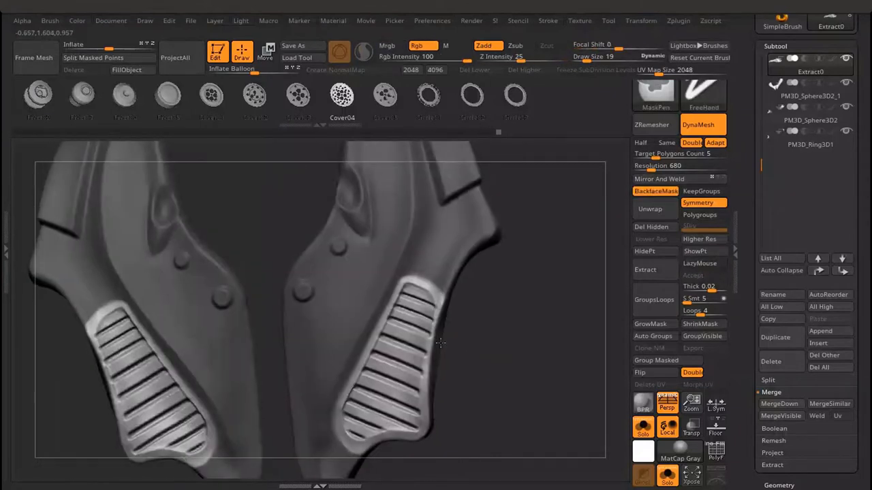
- Sharpen the vent slat grooves with DamStandard, inspecting both grilled armour pieces up close
mouse_move(416, 432)
right_mouse_down("ctrl")
mouse_move(416, 308)
mouse_move(288, 409)
right_mouse_up("ctrl")
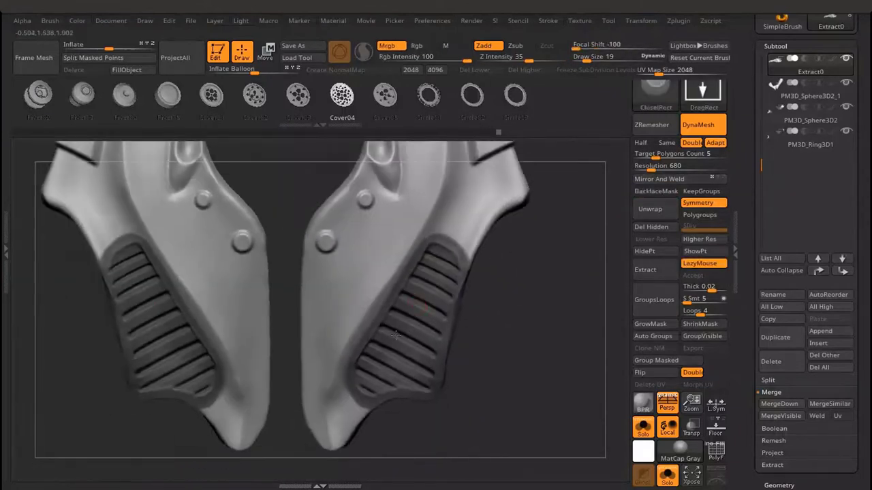
key("w")
right_click_drag(421, 255, 306, 260)
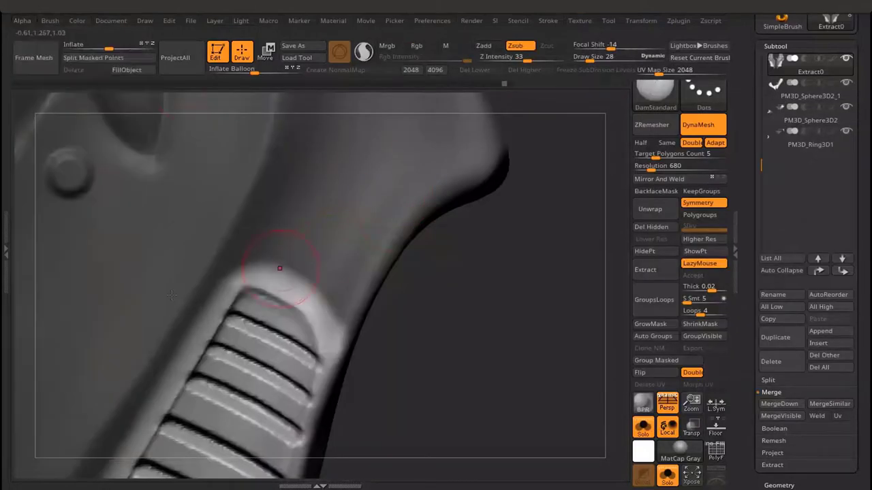
left_click(21, 21)
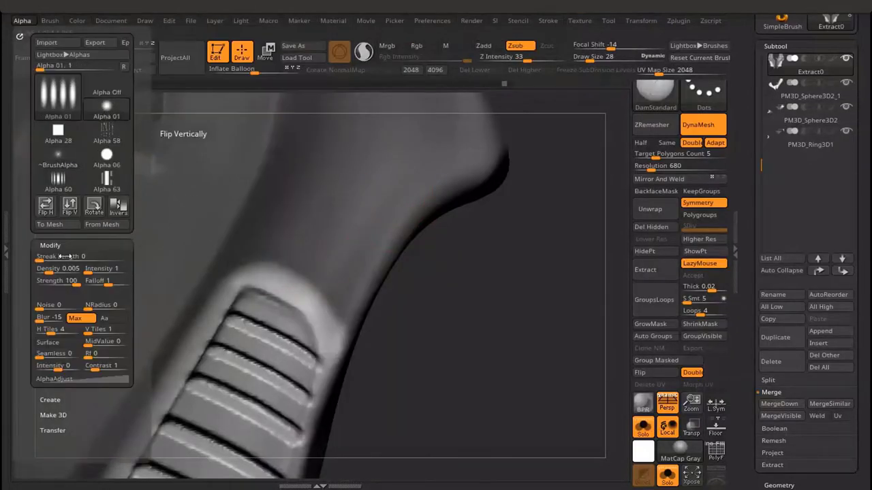
mouse_move(513, 77)
left_mouse_down()
mouse_move(234, 427)
mouse_move(354, 213)
left_mouse_up()
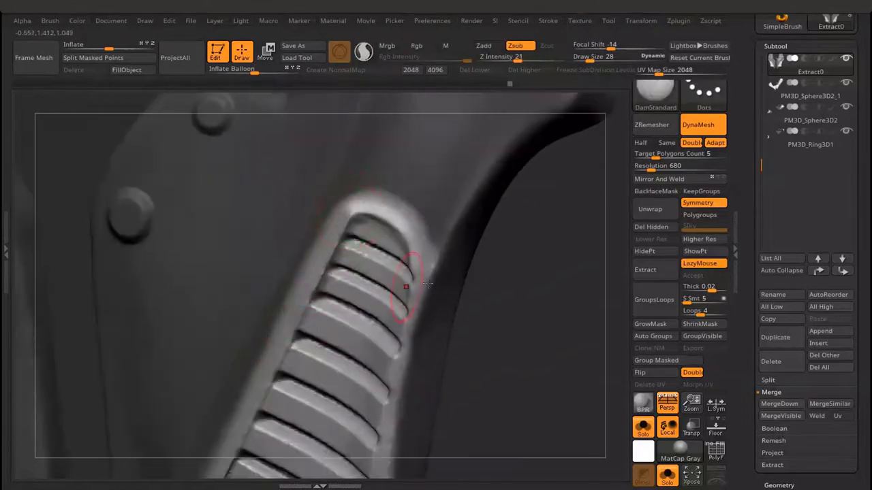
left_click_drag(427, 283, 232, 283)
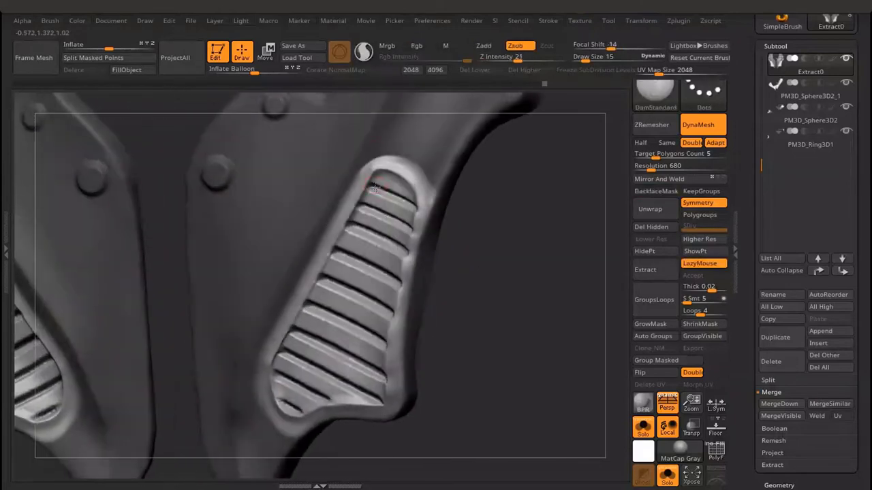
left_click_drag(285, 312, 350, 298, "alt")
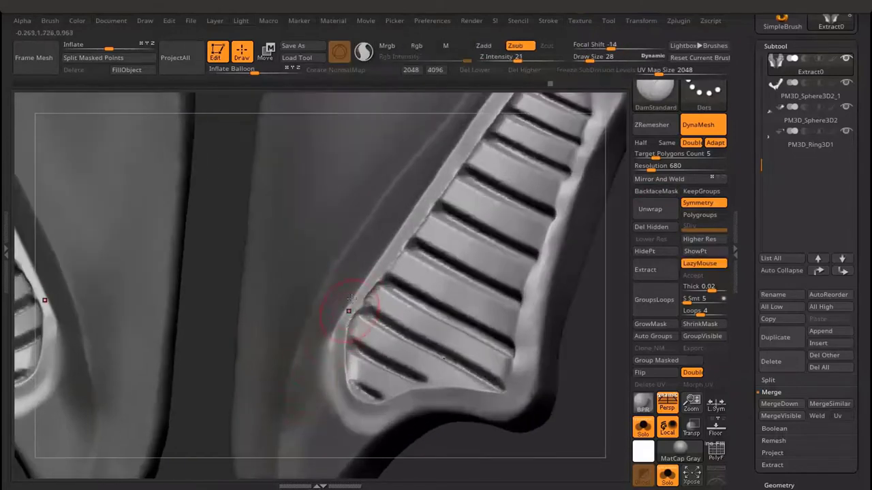
left_click_drag(374, 439, 273, 208, "alt")
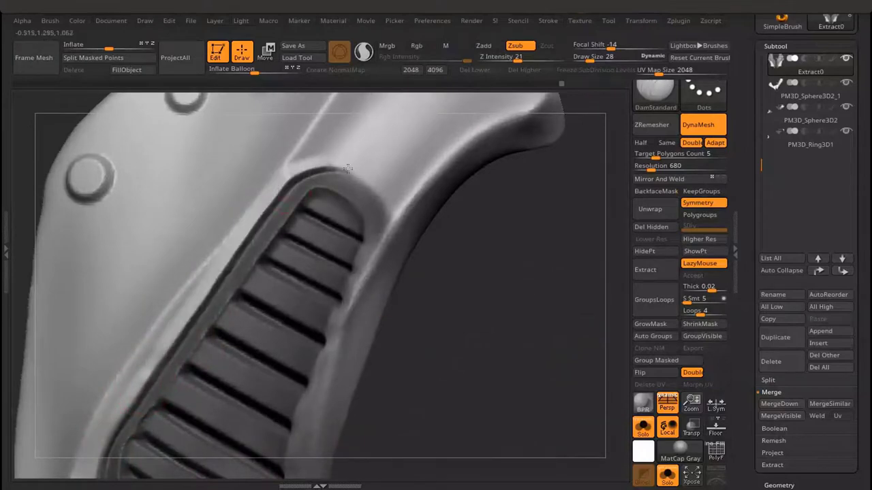
left_click_drag(348, 168, 491, 231, "alt")
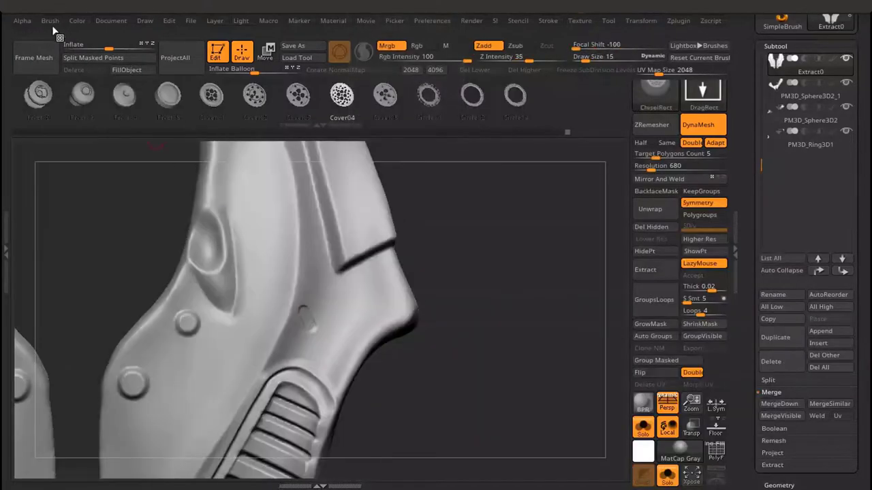
- Choose a new alpha, orbit the helmet, and lasso a region across it for panels
left_click(23, 20)
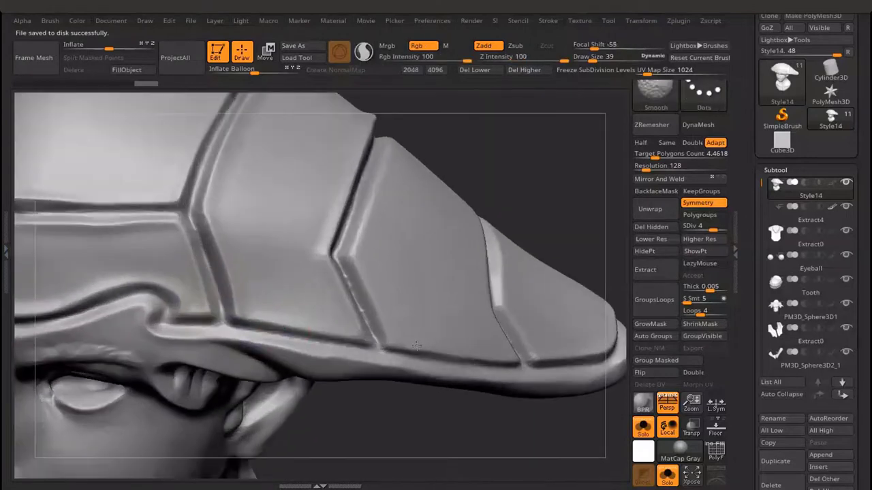
left_click_drag(98, 225, 381, 262)
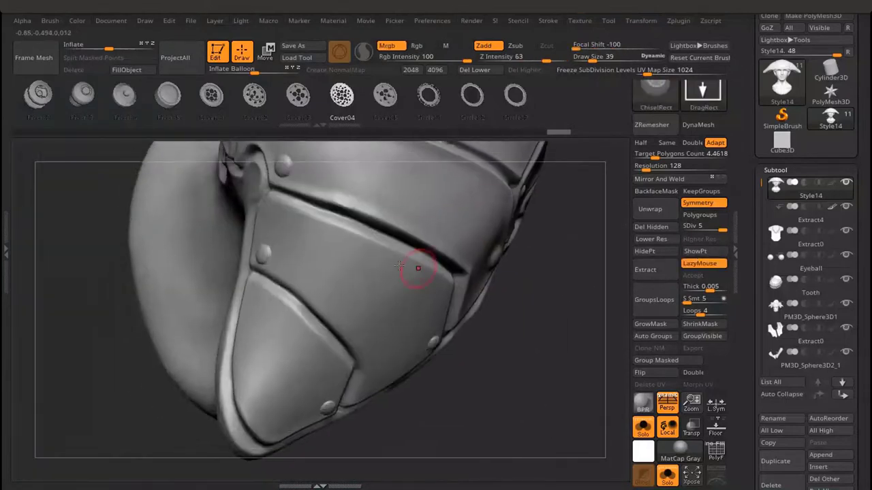
left_click(703, 95)
left_click_drag(375, 204, 252, 397)
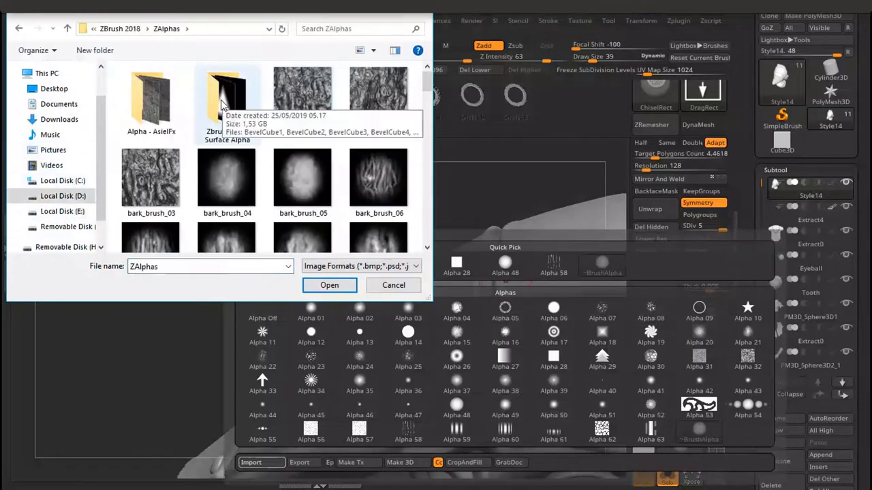
- Pick the Prism7 hard-surface alpha in the import window
left_click_drag(425, 134, 425, 158)
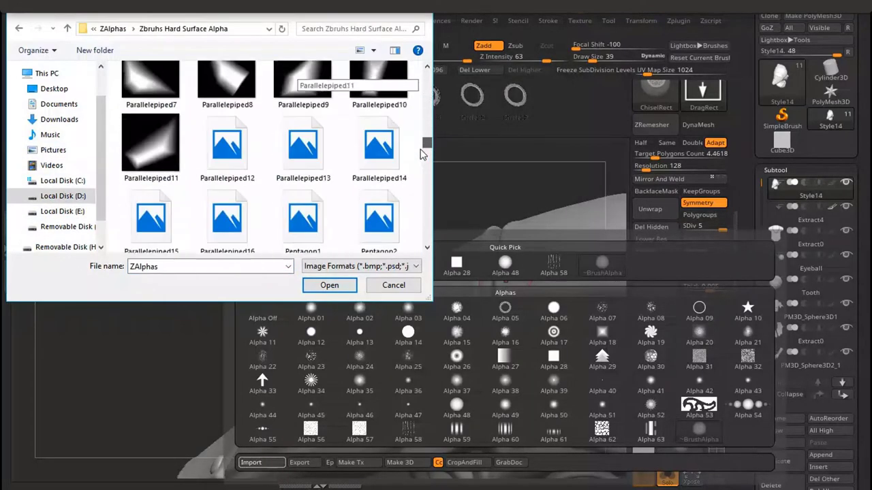
left_click(227, 163)
scroll(394, 184, "down", 1)
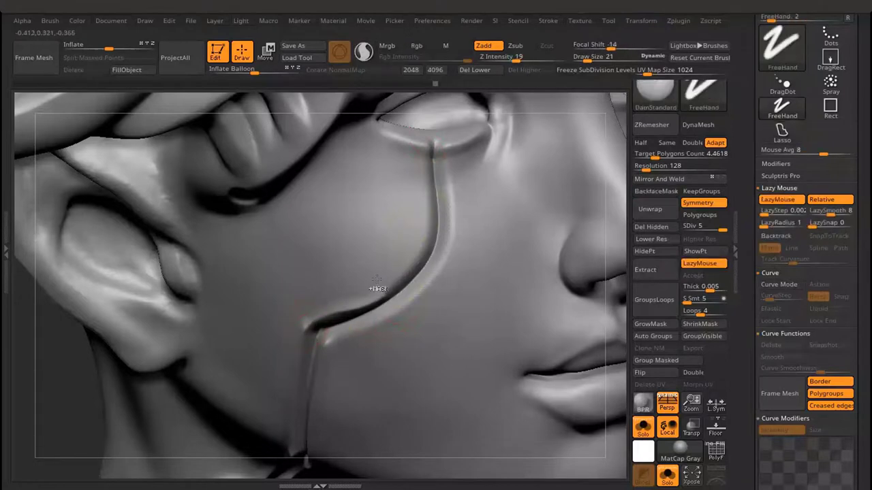
right_click_drag(451, 193, 445, 148)
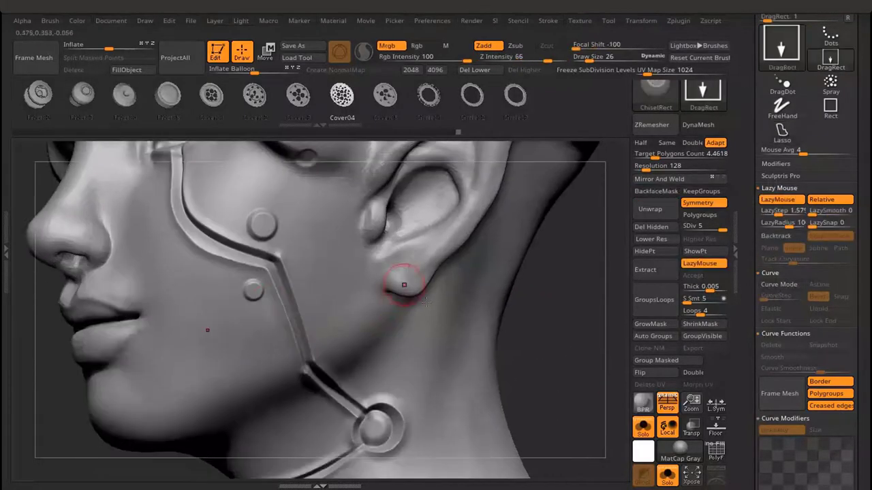
- Import a circle alpha from the hard-surface folder and stamp a round disc on the helmet's top panel
mouse_move(426, 302)
right_mouse_down()
mouse_move(470, 338)
mouse_move(356, 286)
right_mouse_up()
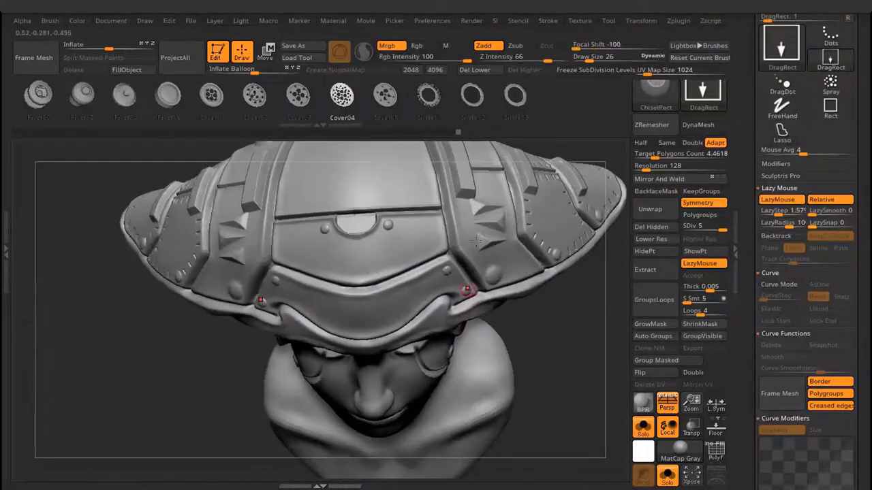
right_click_drag(432, 297, 480, 273)
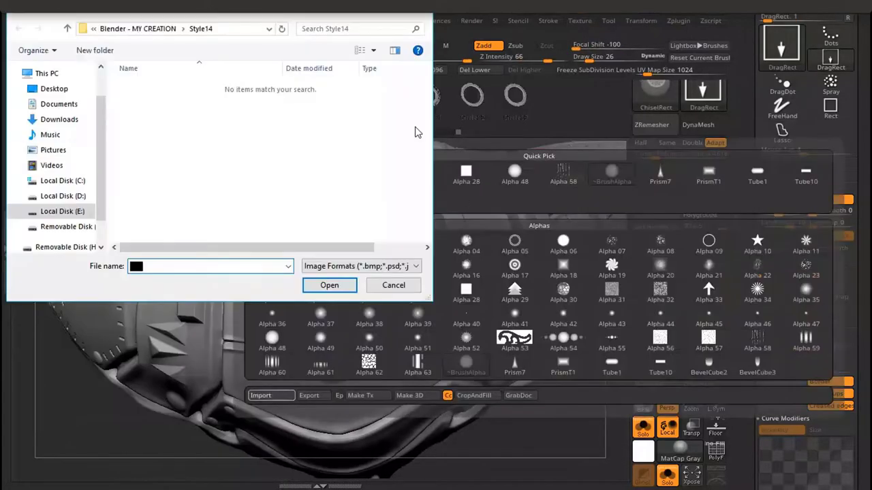
double_click(310, 95)
scroll(310, 95, "down", 5)
scroll(310, 96, "down", 5)
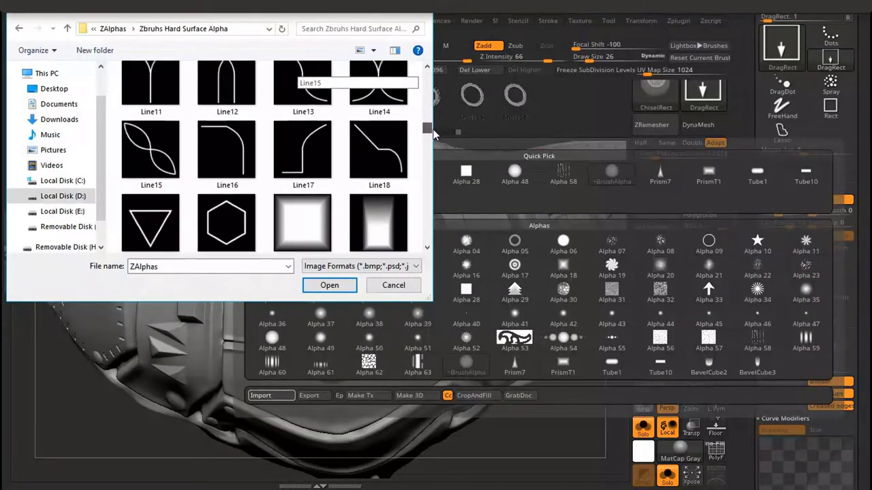
scroll(310, 96, "down", 5)
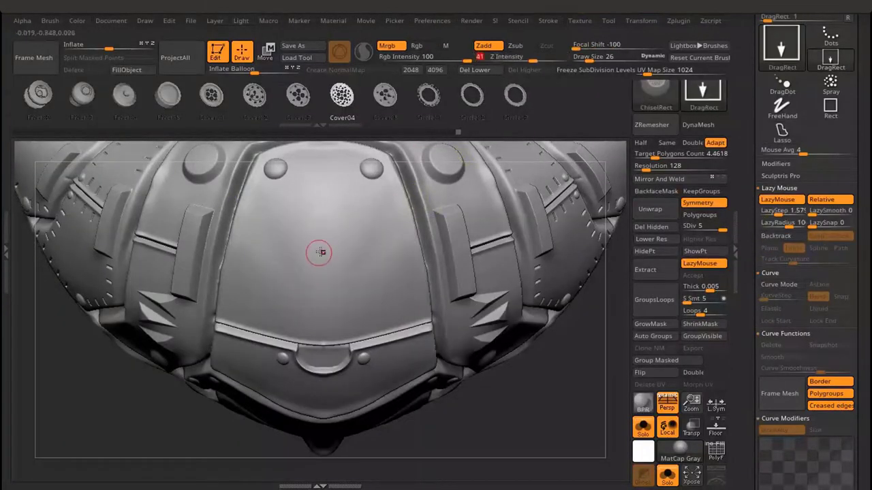
left_click(339, 51)
left_click(325, 250)
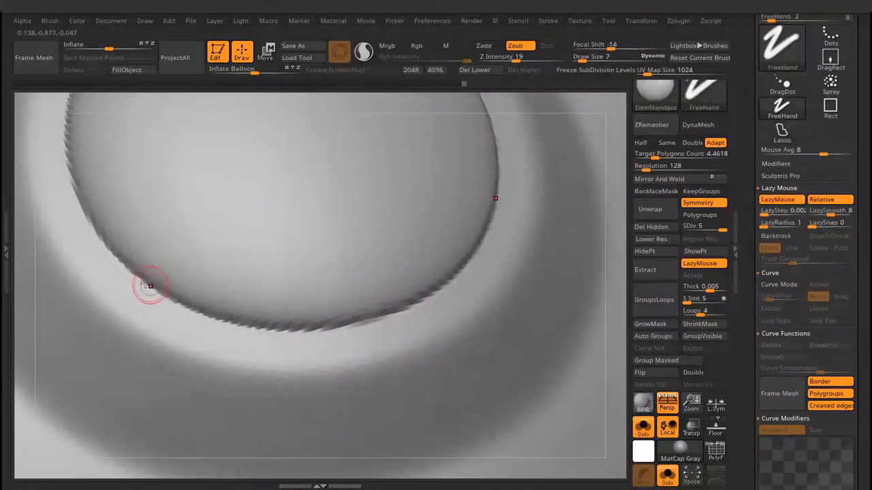
- Orbit around the helmet disc to follow its rim and reach other parts of the helmet
right_click_drag(376, 319, 218, 190)
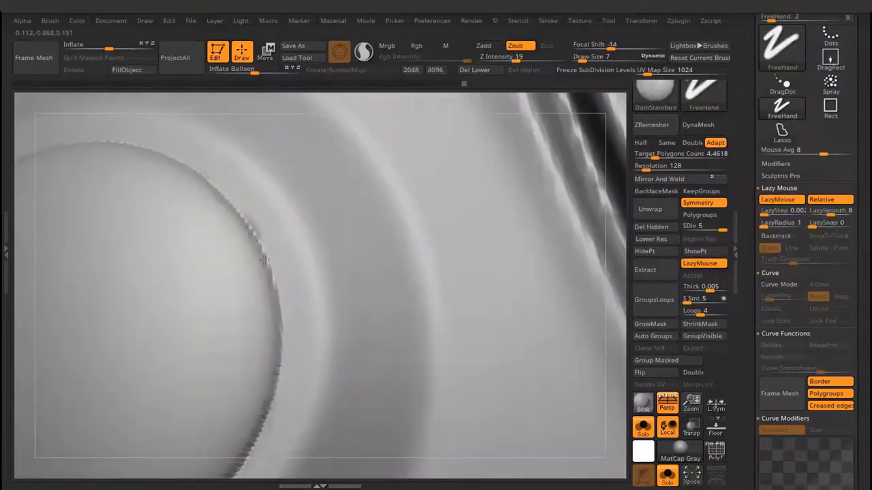
mouse_move(273, 292)
right_mouse_down()
mouse_move(443, 151)
mouse_move(416, 167)
right_mouse_up()
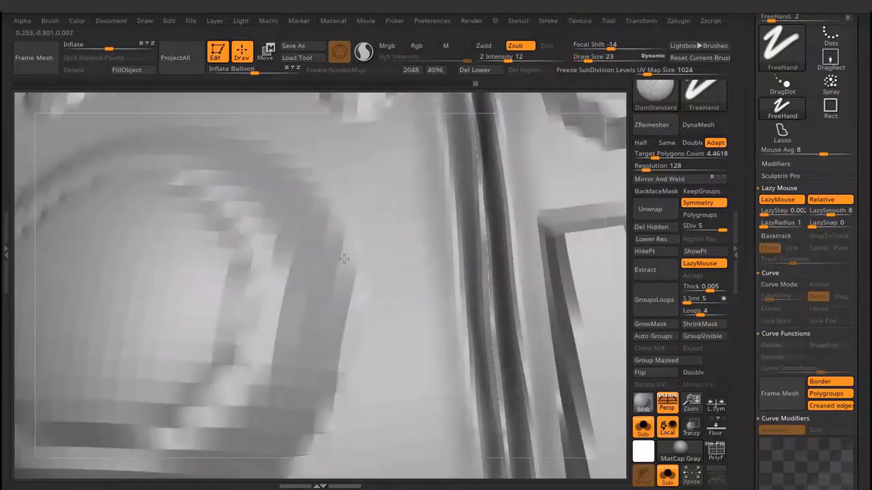
mouse_move(500, 163)
right_mouse_down()
mouse_move(306, 350)
mouse_move(197, 324)
right_mouse_up()
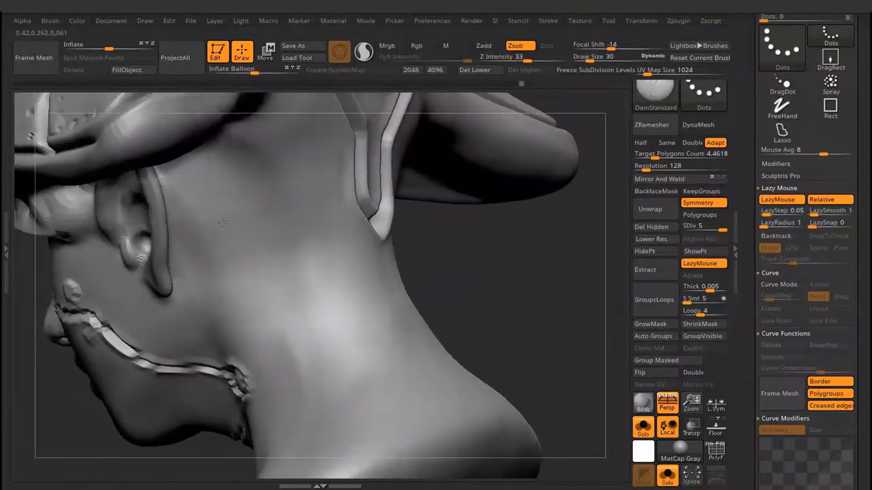
- Reduce the brush size from 81 to 42 and zoom in close on the lips
key("s")
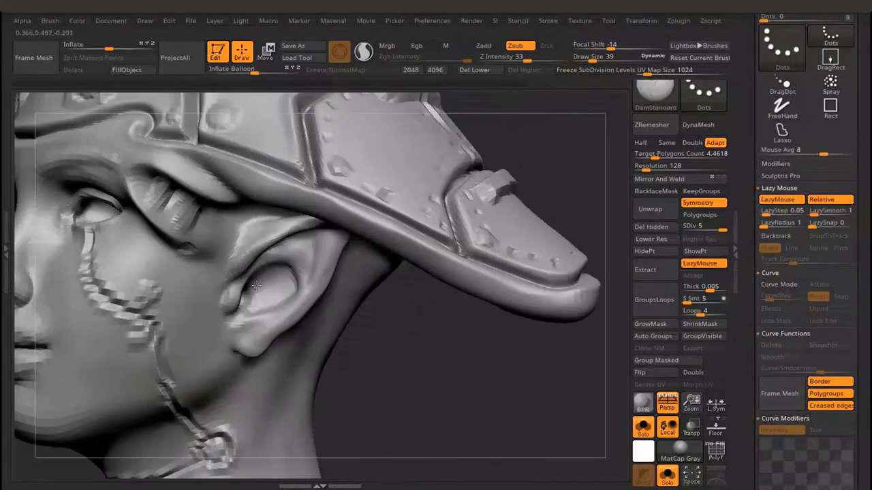
right_click_drag(226, 291, 249, 316, "alt")
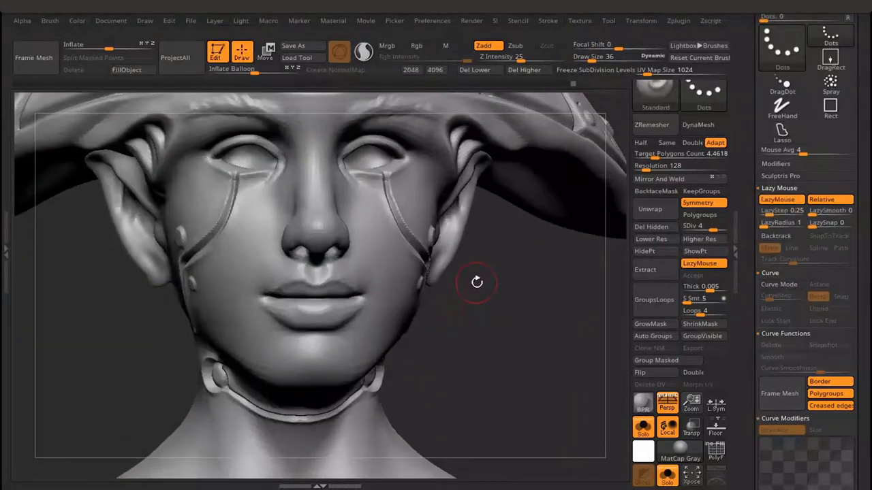
left_click_drag(477, 281, 329, 344)
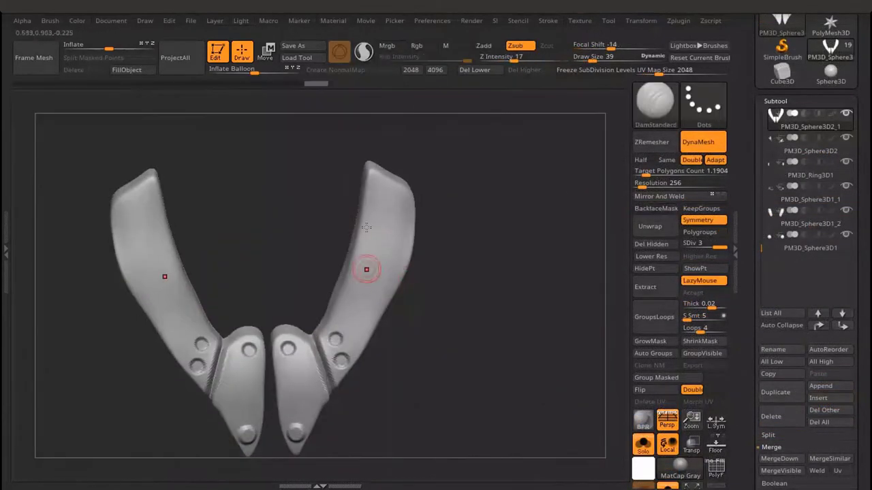
- Save the ZBrush tool to disk with Save As
left_click(293, 45)
left_click(325, 284)
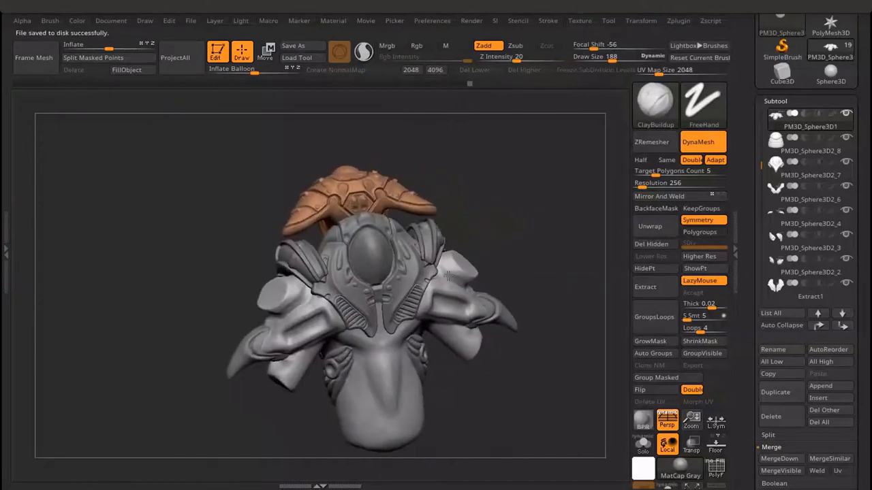
- Solo the torso, mask a T-shaped area on the chest, then clear the mask
left_click(644, 446)
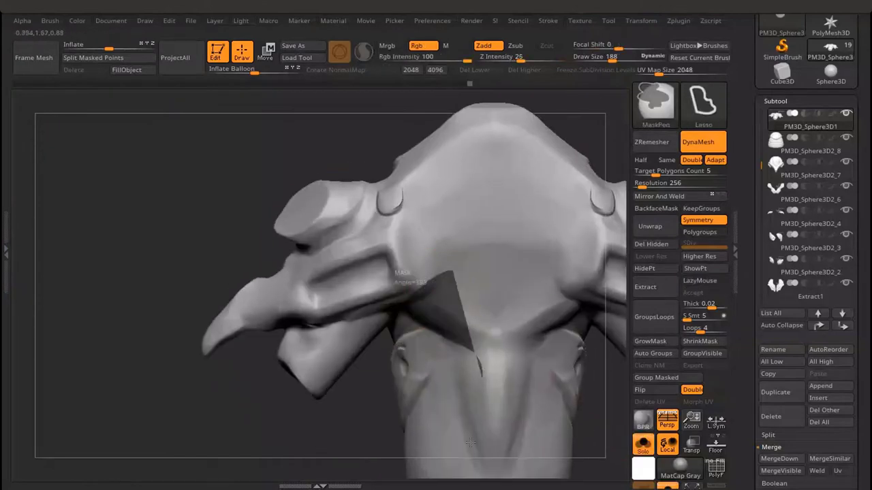
left_click_drag(361, 300, 391, 402)
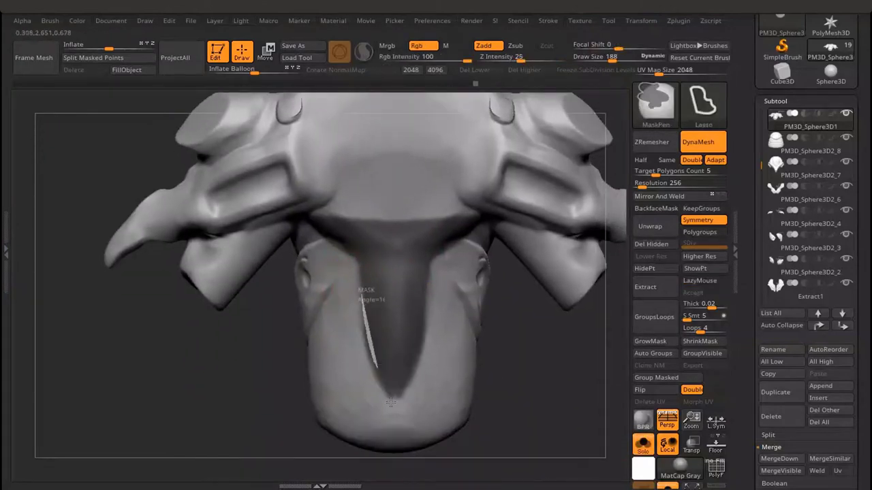
left_click_drag(378, 347, 313, 310)
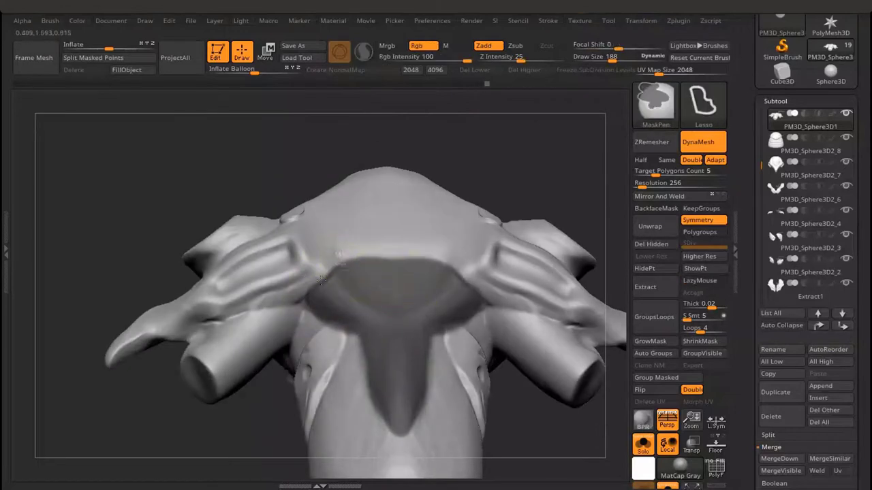
left_click_drag(204, 171, 224, 184, "ctrl")
mouse_move(273, 307)
left_mouse_down("alt")
mouse_move(307, 286)
mouse_move(356, 310)
left_mouse_up("alt")
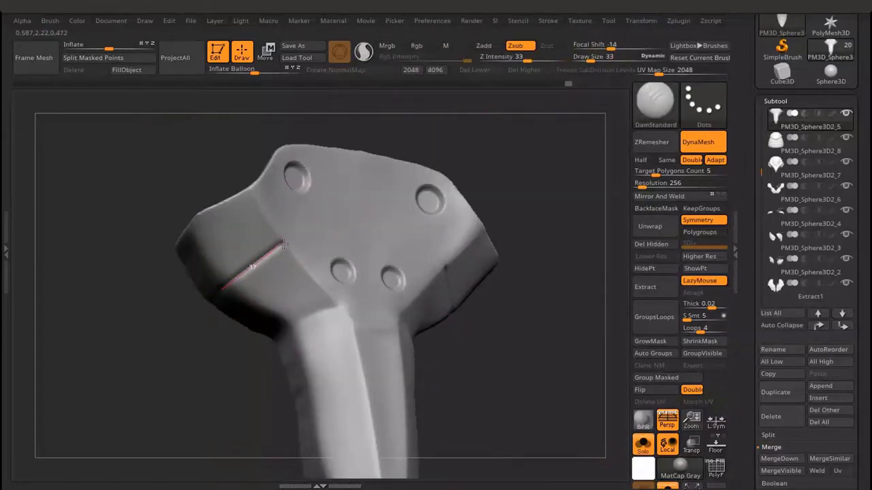
- Close in on the T-plate's upper edge, then frame the model and return to a tilted close-up
left_click_drag(408, 225, 502, 92)
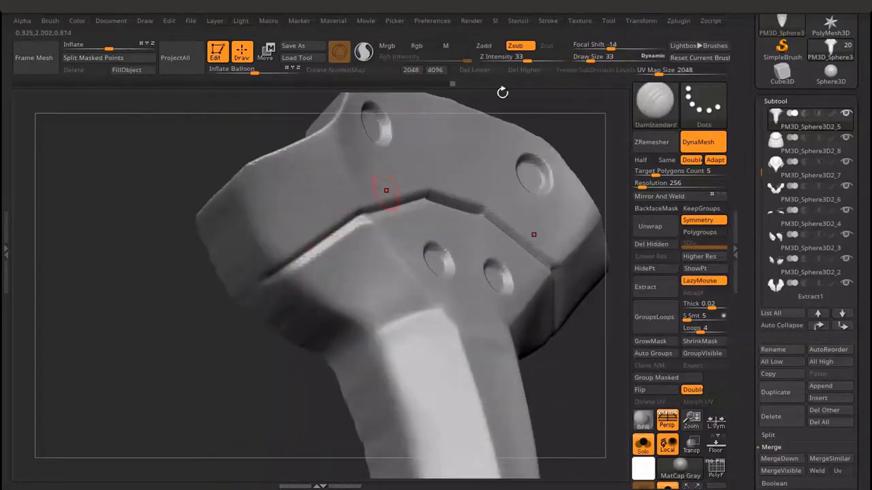
right_click_drag(356, 212, 386, 223)
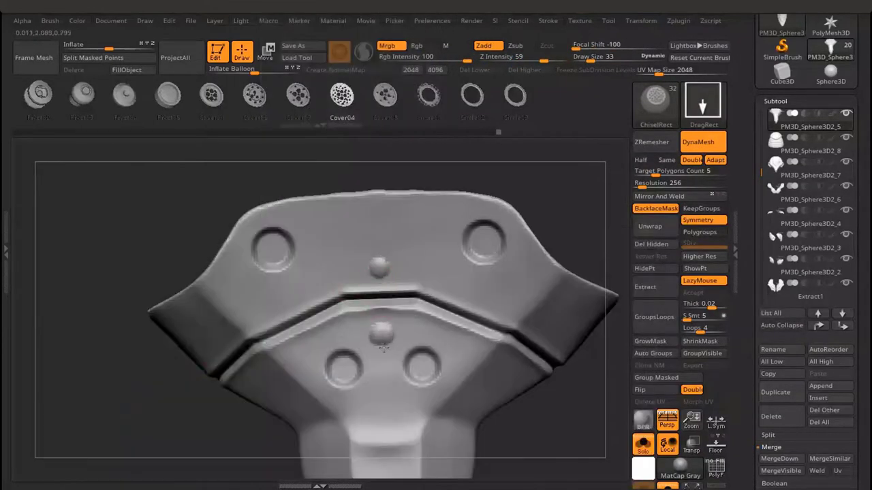
key("f")
mouse_move(406, 352)
left_mouse_down()
mouse_move(515, 424)
mouse_move(381, 323)
left_mouse_up()
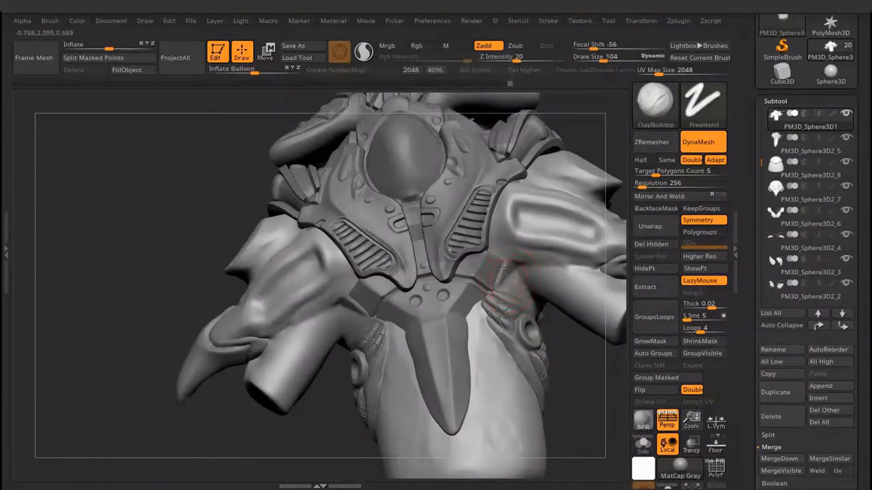
- Frame the bust and turn it through side, three-quarter and straight front views
key("f")
left_click_drag(358, 302, 544, 311)
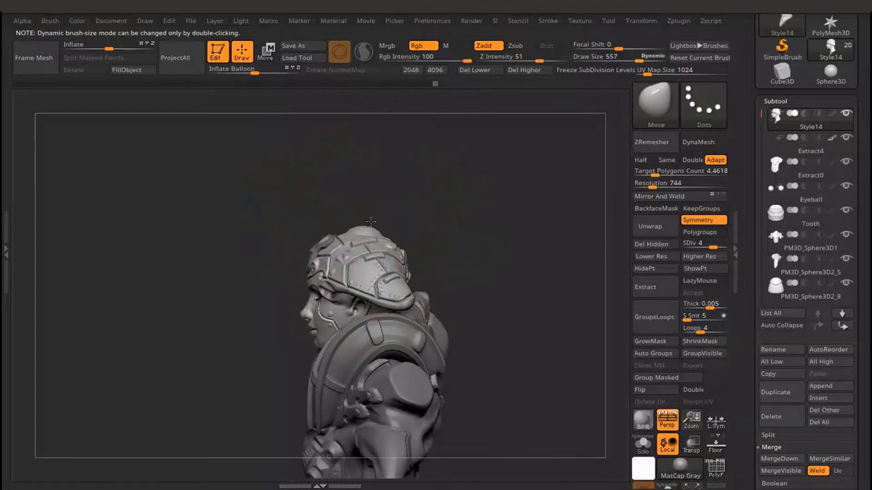
left_click_drag(370, 221, 407, 267)
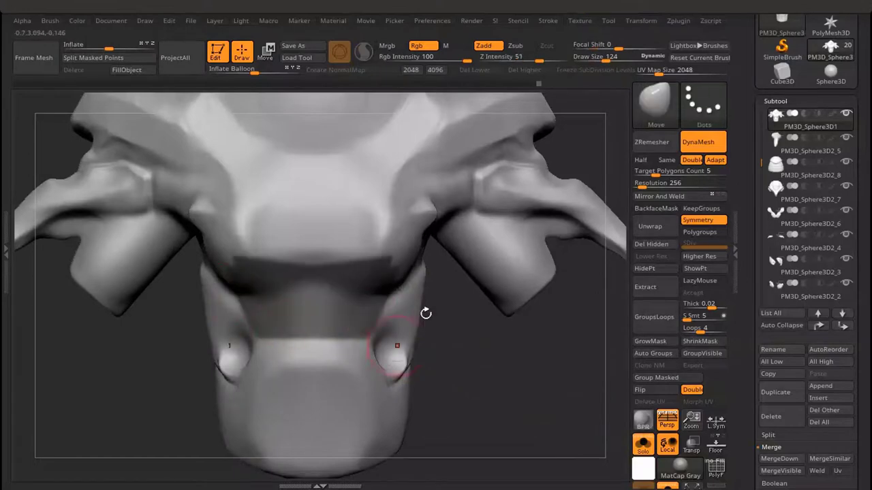
left_click_drag(426, 314, 266, 243)
left_click_drag(301, 303, 297, 336, "shift")
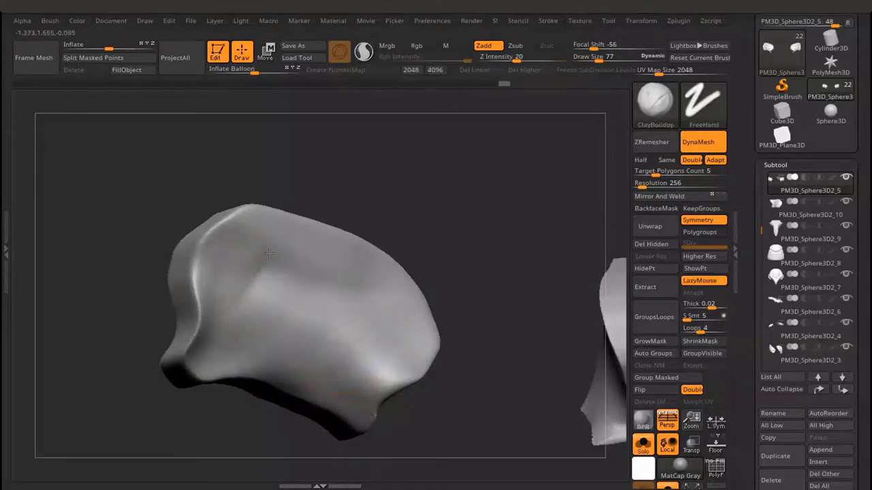
- Toggle Solo to view the full model, rotate the curved plate, and return it among the other pieces
left_click(640, 446)
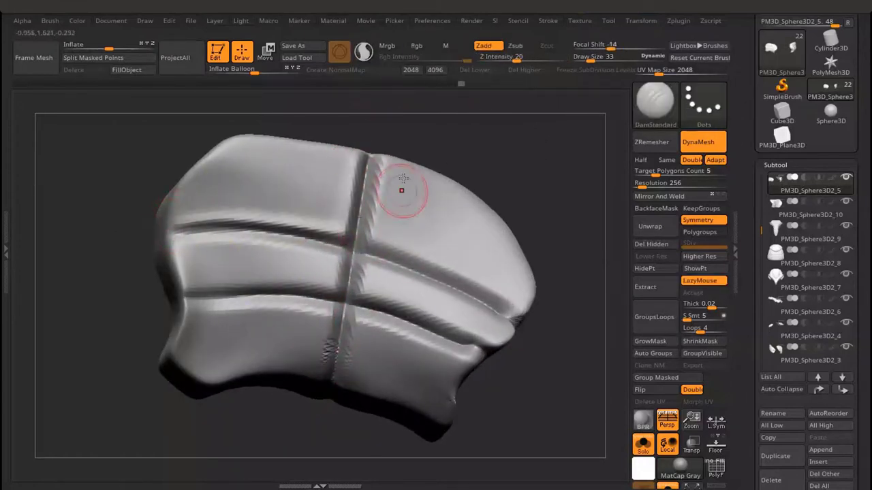
right_click_drag(201, 279, 192, 303)
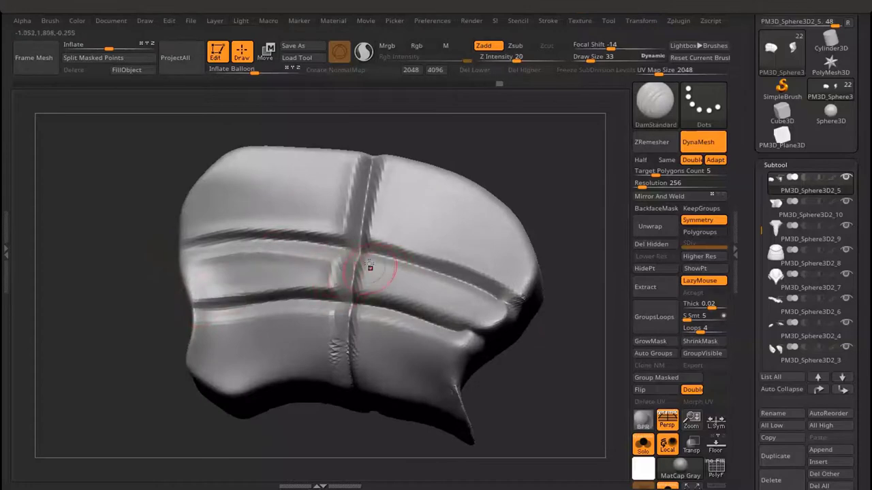
right_click_drag(370, 267, 584, 402)
left_click(643, 444)
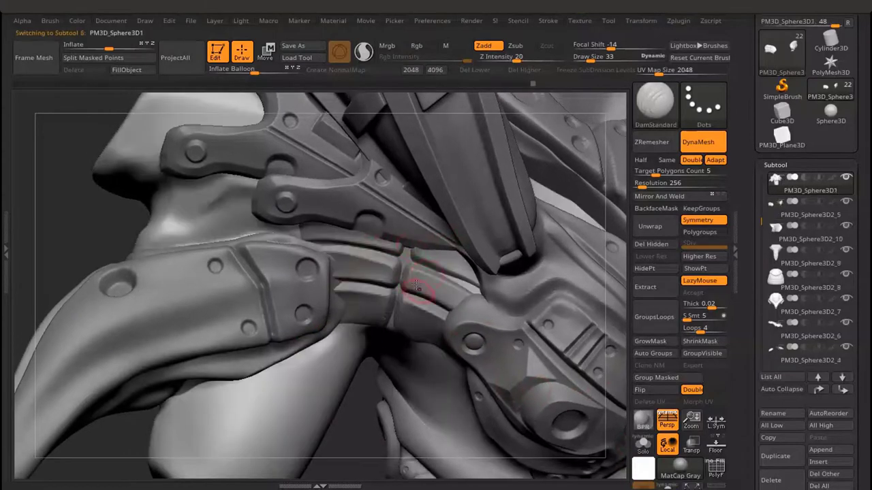
- Pick a new brush, select the next armour piece, and orbit to the holed band and the back
key("b")
key("s")
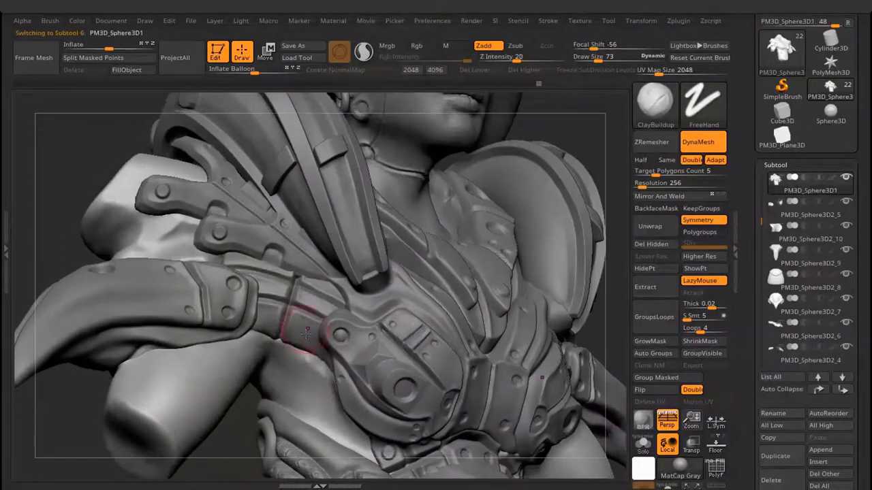
left_click(306, 332, "alt")
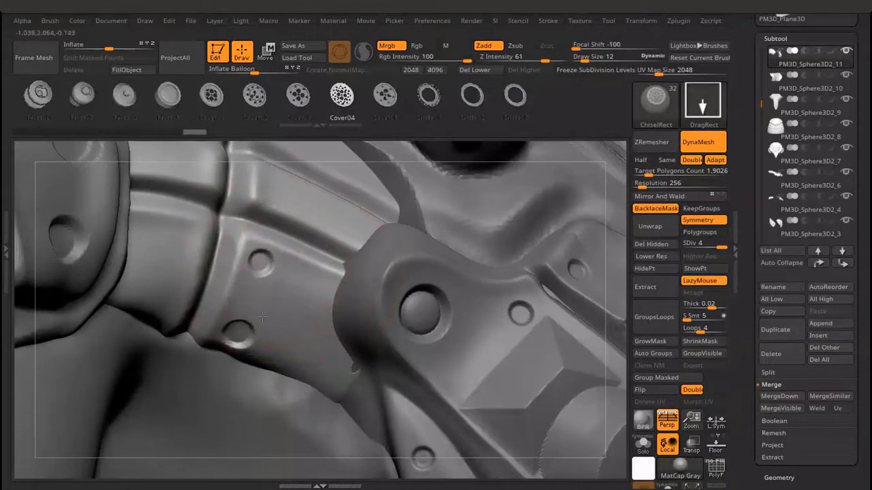
right_click_drag(147, 281, 333, 330)
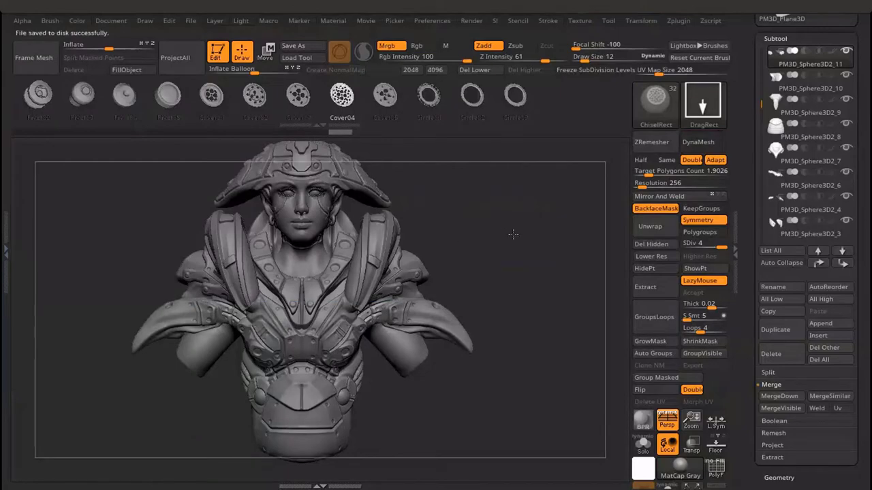
mouse_move(513, 235)
right_mouse_down()
mouse_move(319, 281)
mouse_move(464, 392)
mouse_move(615, 406)
right_mouse_up()
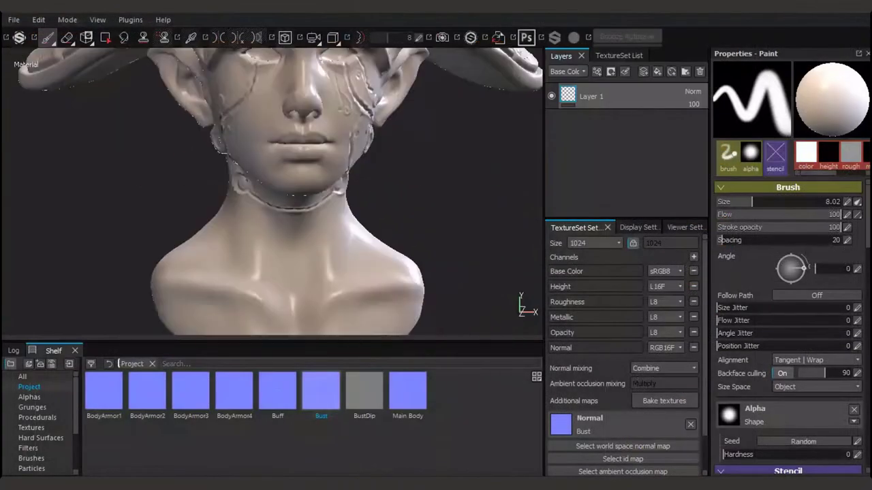
- Assign Buff as the normal map, apply the Skin Face smart material, and bake the Bust mesh maps
mouse_move(278, 393)
left_mouse_down()
mouse_move(538, 381)
mouse_move(586, 422)
left_mouse_up()
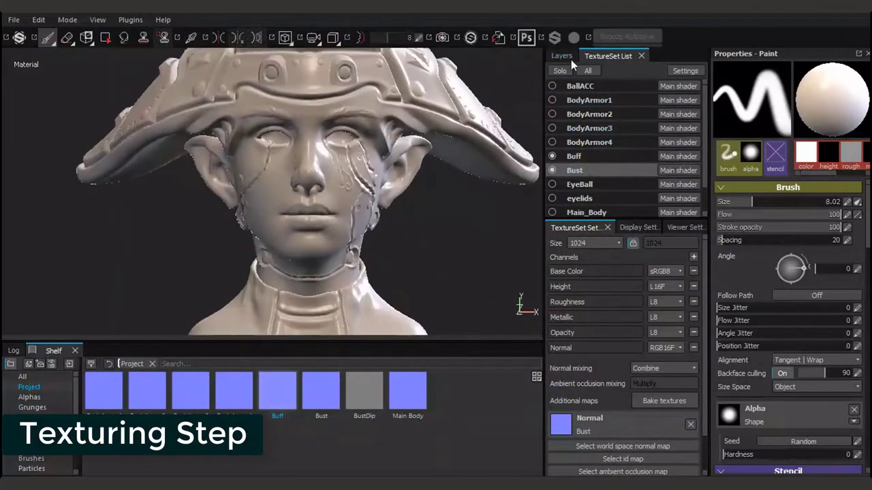
left_click(561, 56)
left_click_drag(691, 110, 613, 137)
left_click(665, 401)
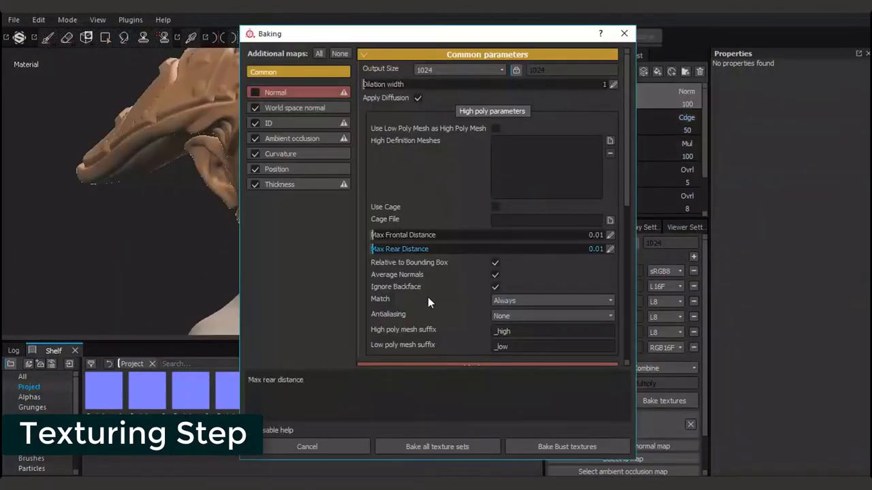
left_click(578, 446)
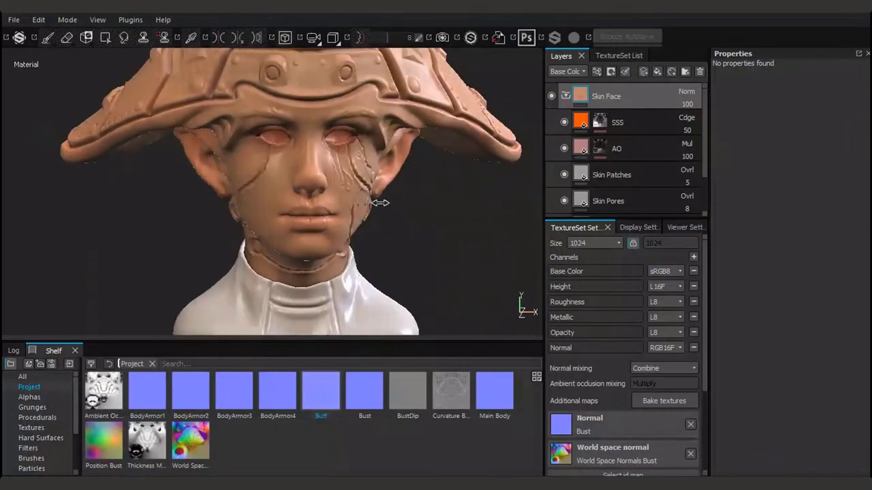
- Inspect the Skin Patches layer, then feed the baked Ambient Occlusion map into the AO layer's Fill slot
left_click(605, 55)
scroll(705, 156, "down", 2)
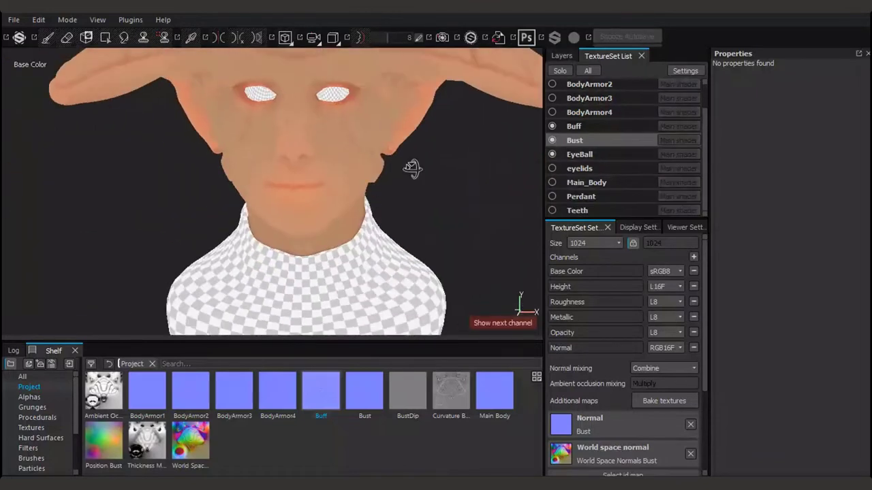
scroll(705, 117, "down", 2)
scroll(565, 139, "up", 2)
left_click(569, 167)
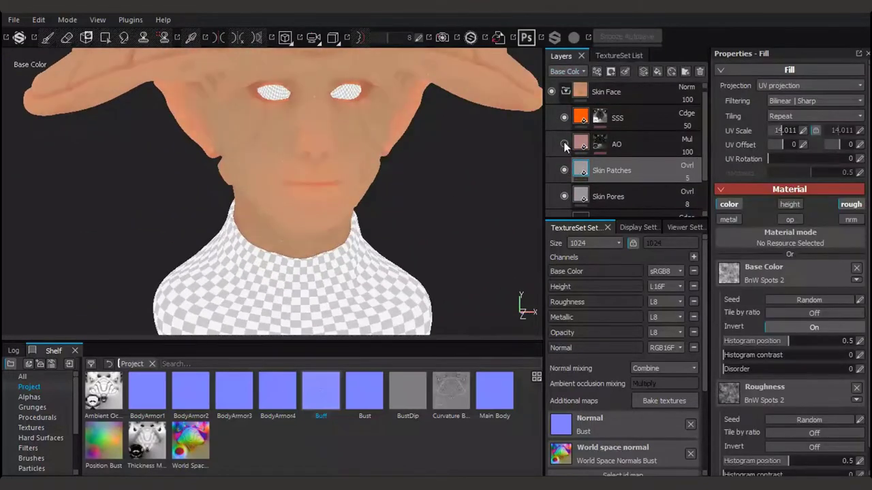
scroll(565, 146, "down", 2)
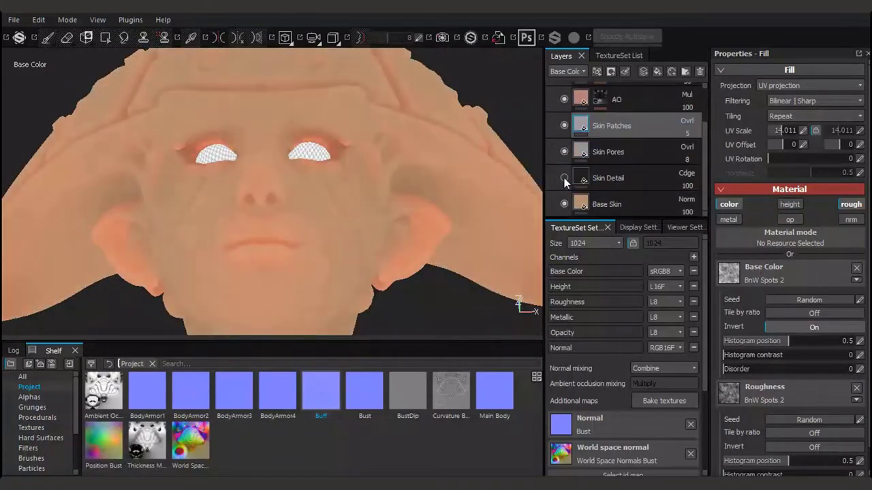
left_click_drag(104, 392, 787, 221)
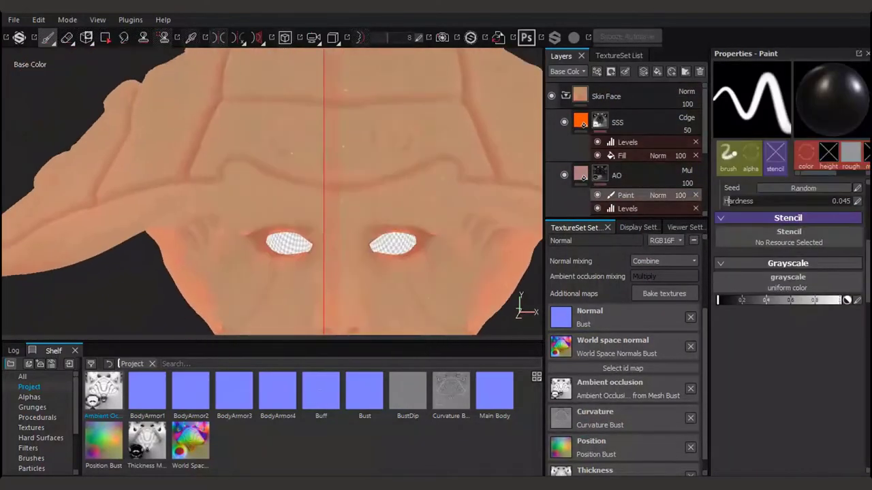
- Pick the Dirt 1 brush from the shelf and check the eye area in material and base colour views
scroll(672, 148, "down", 3)
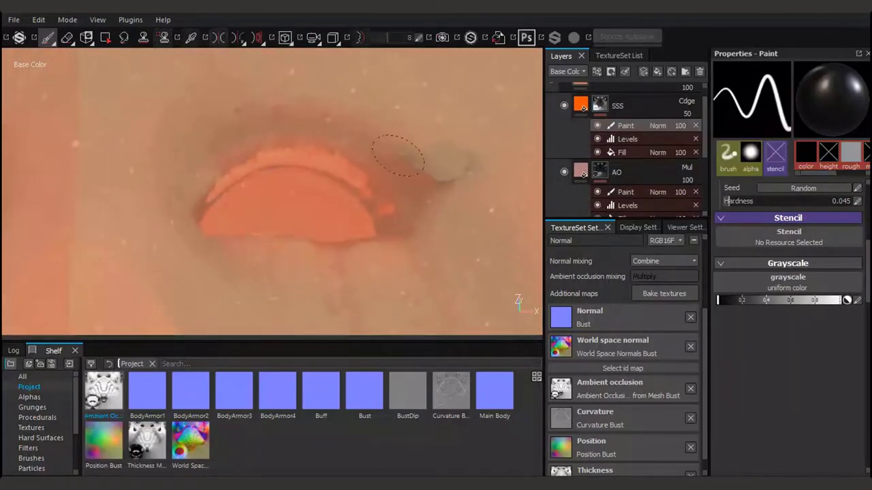
left_click(63, 459)
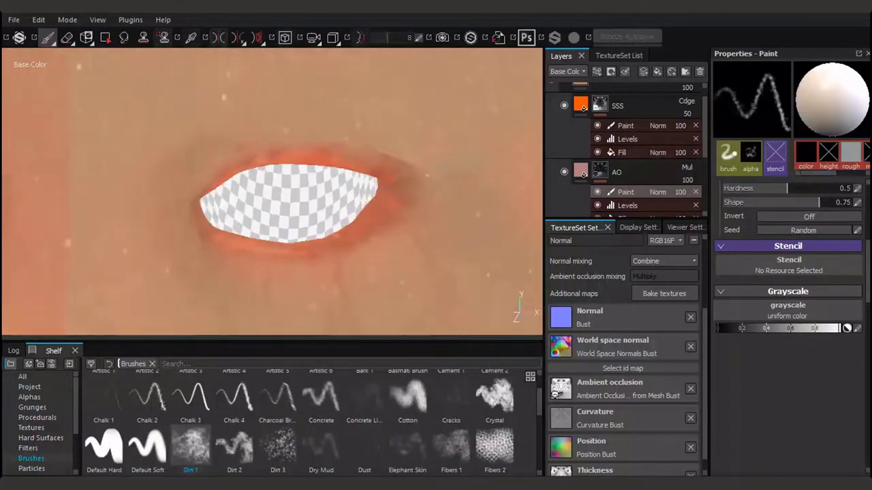
key("m")
key("c")
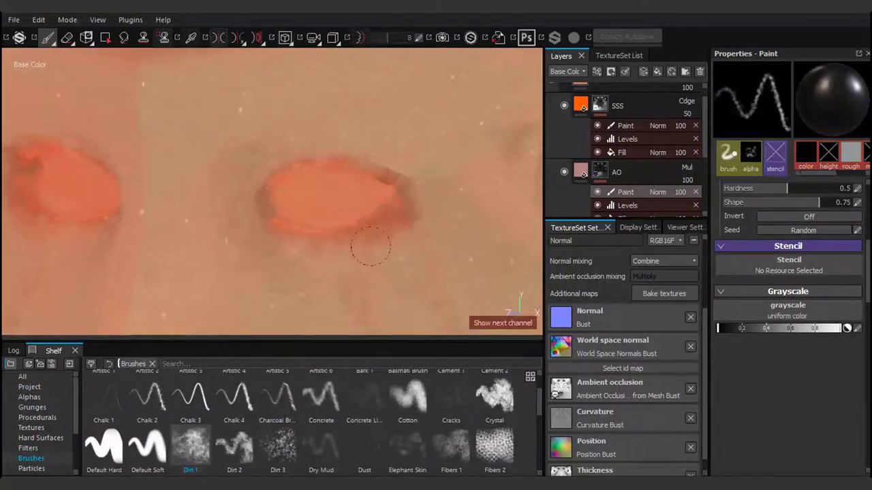
scroll(359, 170, "down", 5)
left_click_drag(354, 170, 361, 224, "alt")
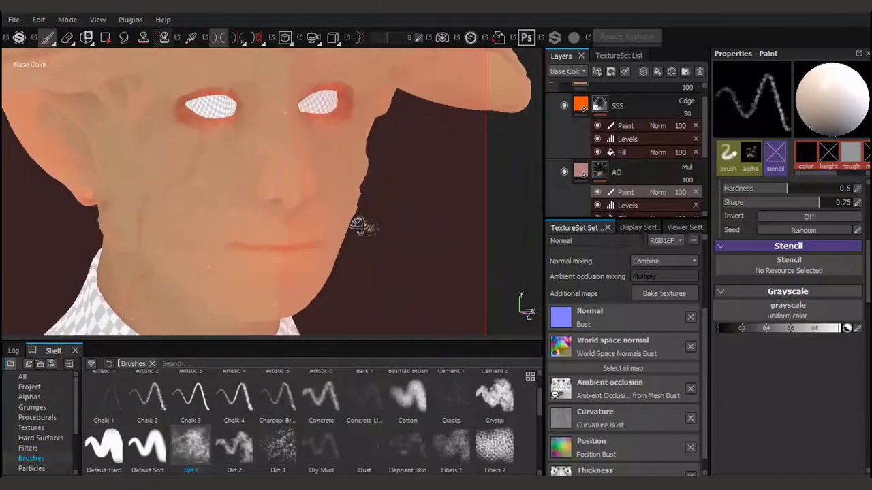
scroll(361, 225, "up", 6)
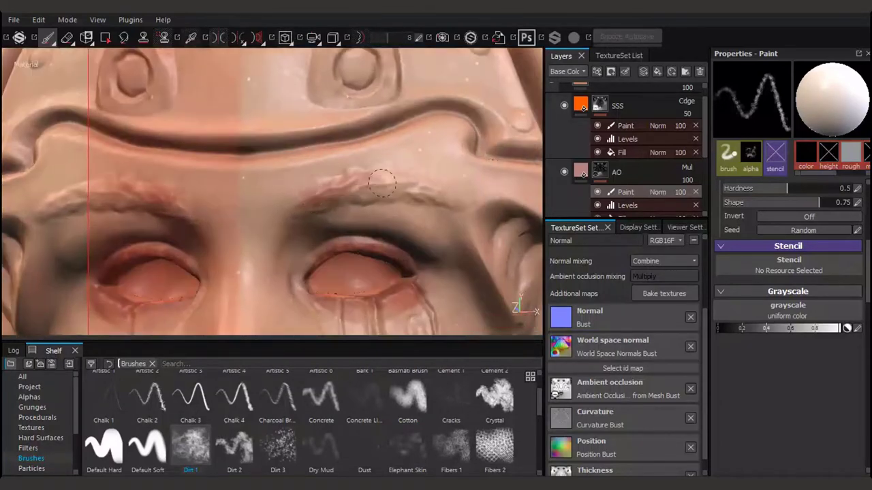
key("c")
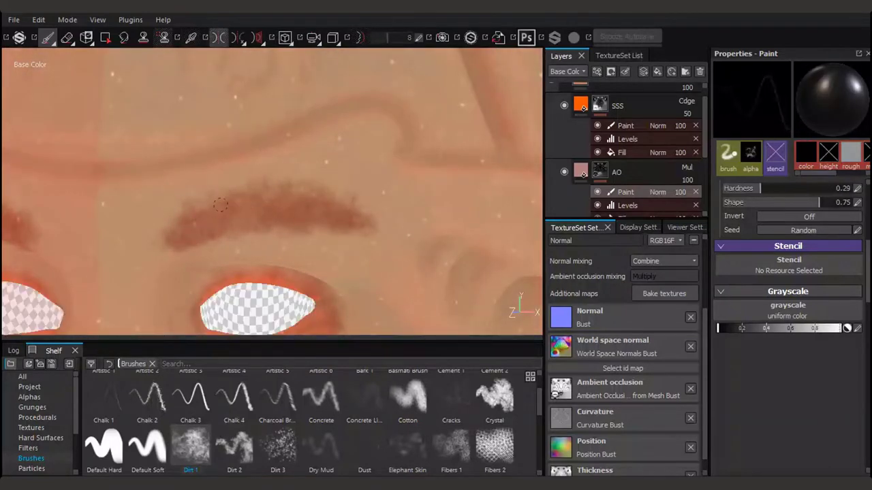
key("m")
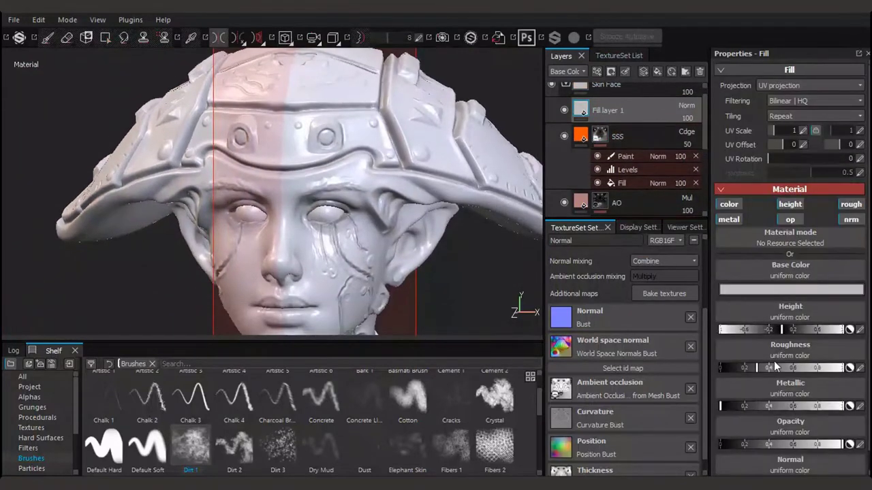
- Select Fill layer 1, clear its mask, and set its fill colour to red
right_click(572, 112)
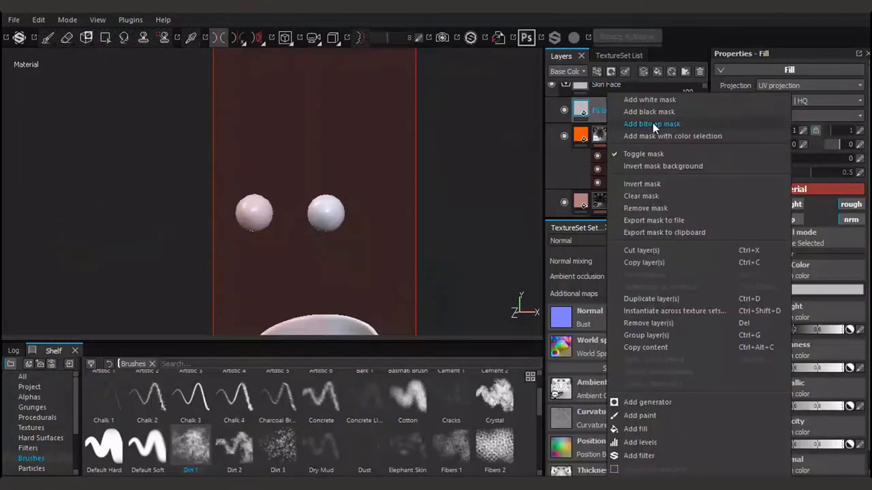
left_click(652, 122)
left_click(627, 110)
right_click(647, 111)
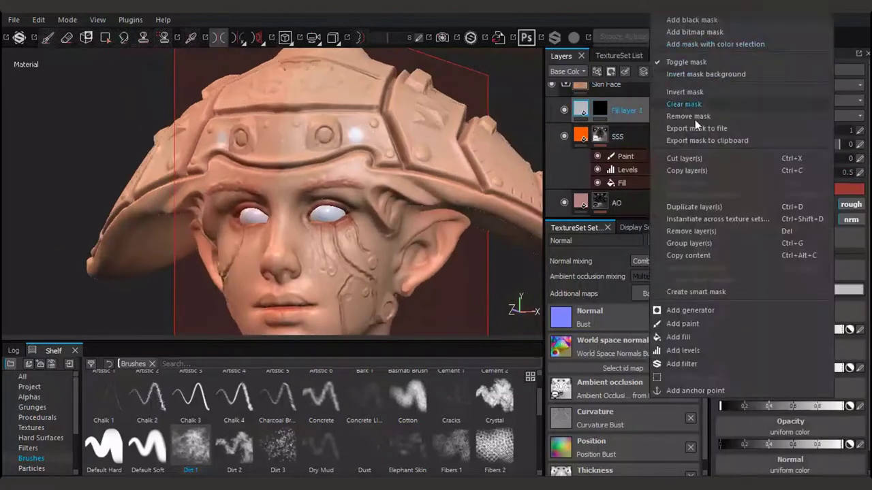
left_click(695, 115)
left_click(749, 291)
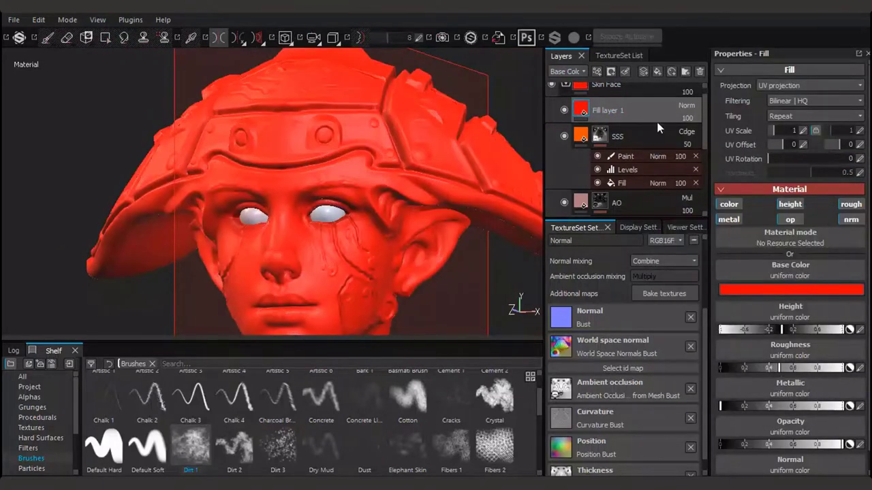
- Mask the red fill with the baked Curvature map plus Levels, and add a normal-blend Paint effect
left_click(784, 356)
left_click(705, 79)
right_click(627, 111)
left_click(654, 356)
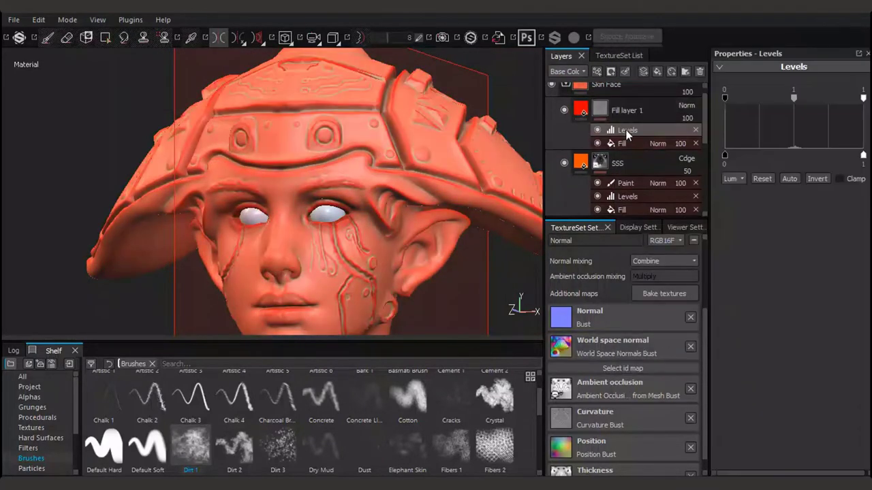
key("c")
left_click_drag(794, 98, 790, 110)
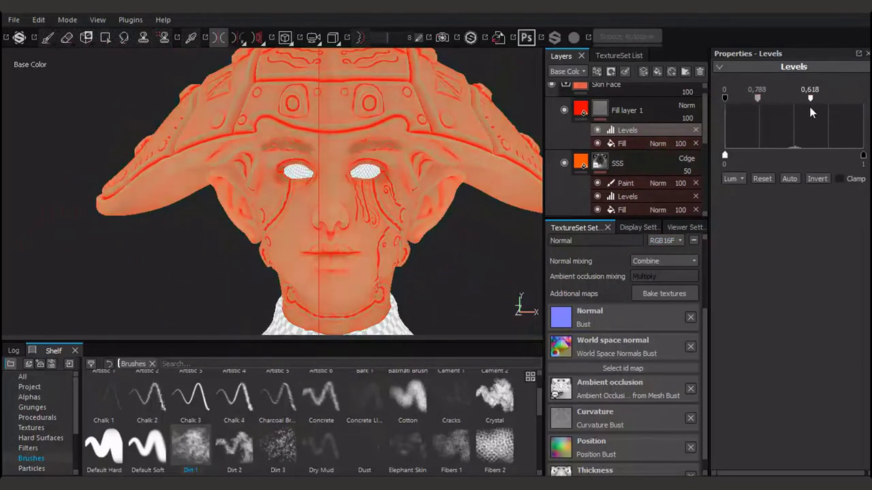
scroll(408, 175, "up", 3)
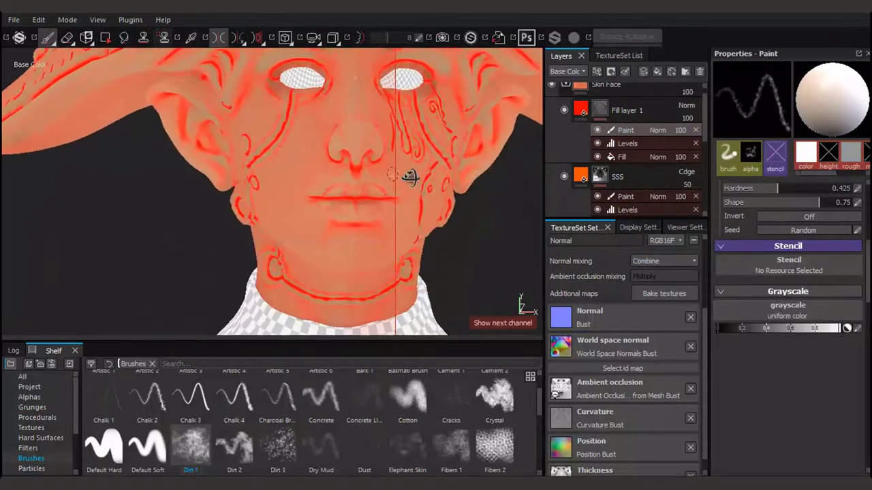
left_click(686, 107)
left_click(708, 135)
- Lower the red layer's opacity to 63 and paint dirt marks onto the neck
left_click_drag(429, 204, 288, 211, "alt")
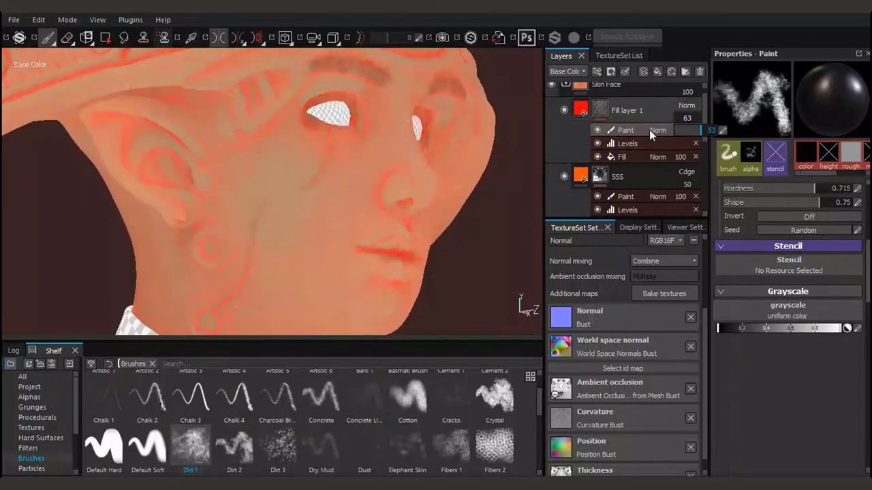
mouse_move(518, 163)
left_mouse_down("alt")
mouse_move(384, 171)
mouse_move(292, 239)
mouse_move(302, 198)
mouse_move(369, 175)
mouse_move(306, 171)
mouse_move(314, 141)
mouse_move(388, 192)
mouse_move(347, 187)
mouse_move(340, 146)
mouse_move(344, 208)
mouse_move(453, 197)
mouse_move(339, 148)
left_mouse_up("alt")
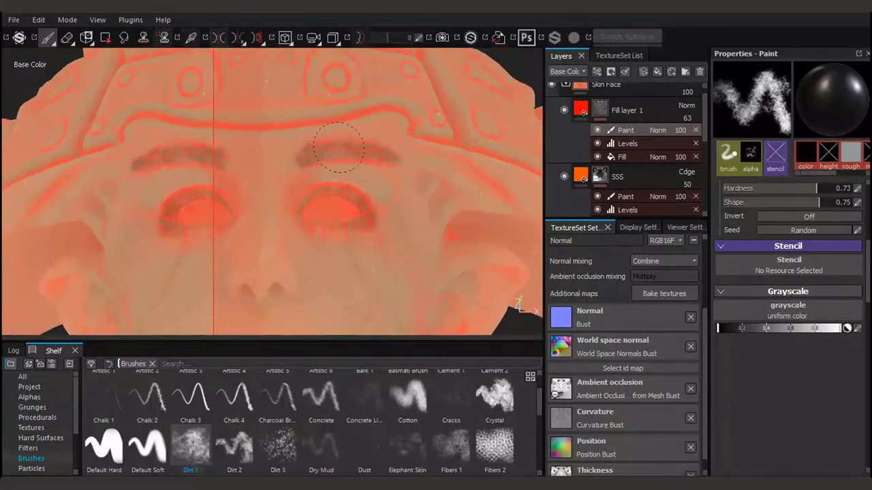
left_click_drag(377, 118, 205, 151, "alt")
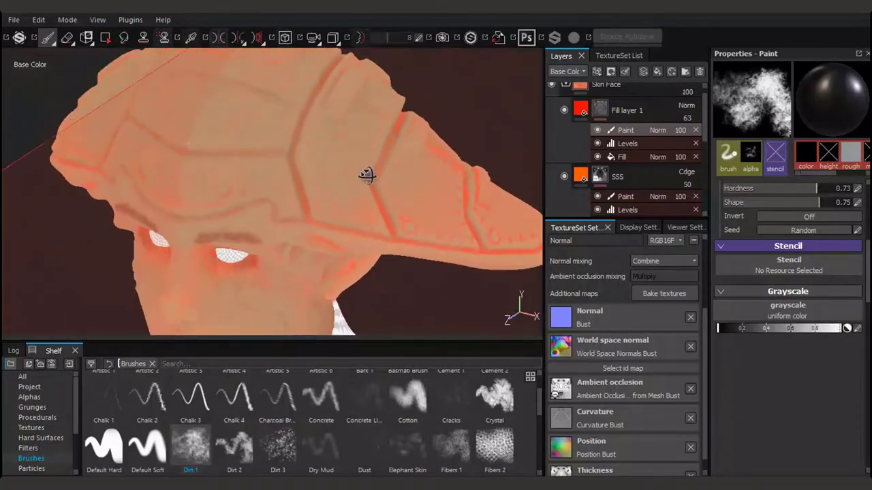
mouse_move(366, 175)
left_mouse_down("alt")
mouse_move(320, 164)
mouse_move(354, 181)
mouse_move(300, 231)
mouse_move(388, 171)
mouse_move(705, 117)
left_mouse_up("alt")
left_click(297, 246)
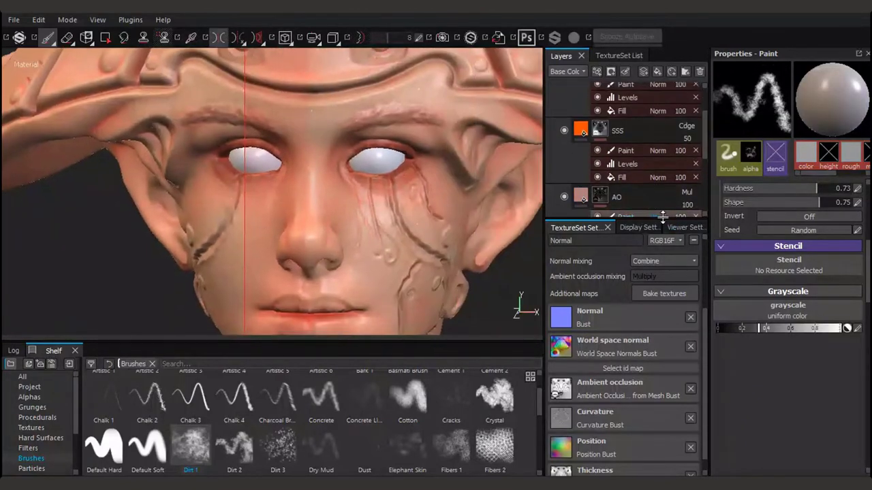
- Review the red tint on nose, lips and chin, turn off mirror symmetry, and undo an extra fill layer
left_click_drag(656, 221, 656, 352)
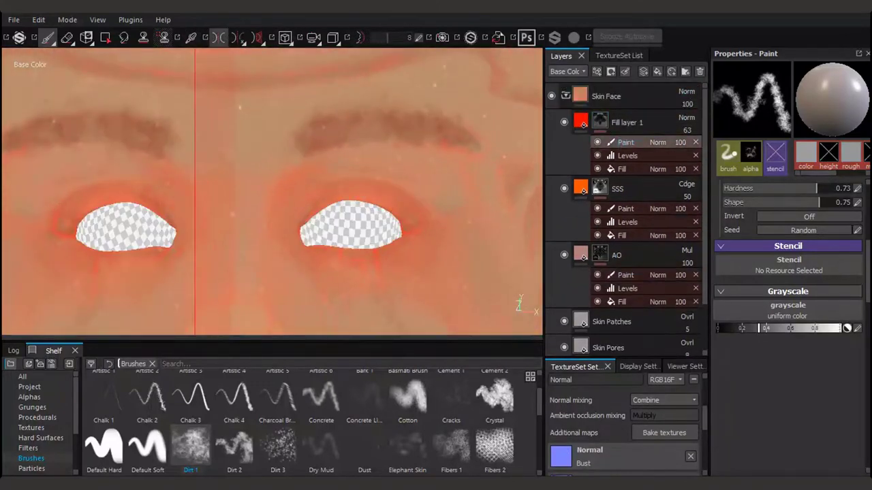
key("m")
mouse_move(325, 222)
left_mouse_down("alt")
mouse_move(398, 213)
mouse_move(356, 171)
mouse_move(395, 214)
mouse_move(356, 195)
mouse_move(357, 167)
left_mouse_up("alt")
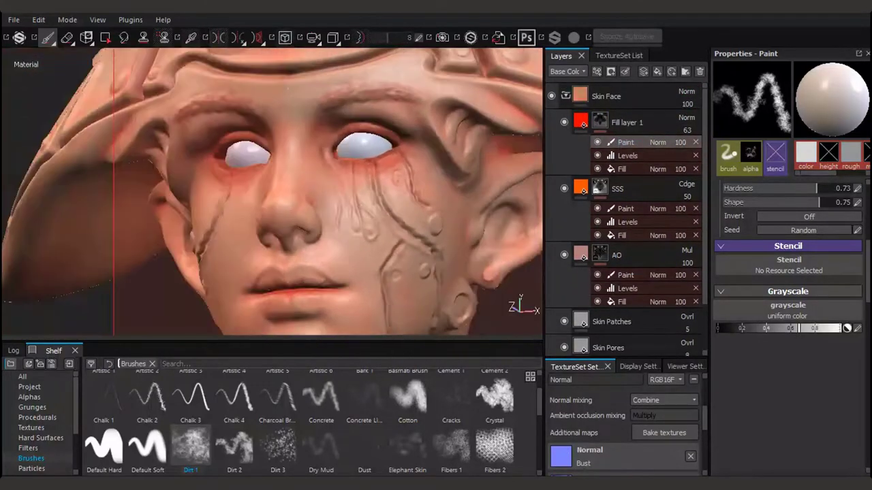
key("m")
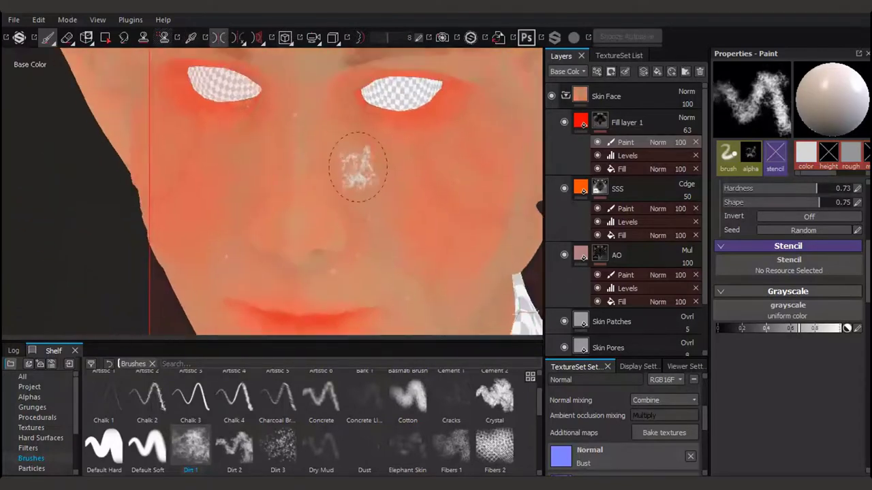
mouse_move(419, 258)
left_mouse_down("alt")
mouse_move(278, 218)
mouse_move(250, 168)
mouse_move(211, 226)
mouse_move(286, 220)
left_mouse_up("alt")
key("l")
key("m")
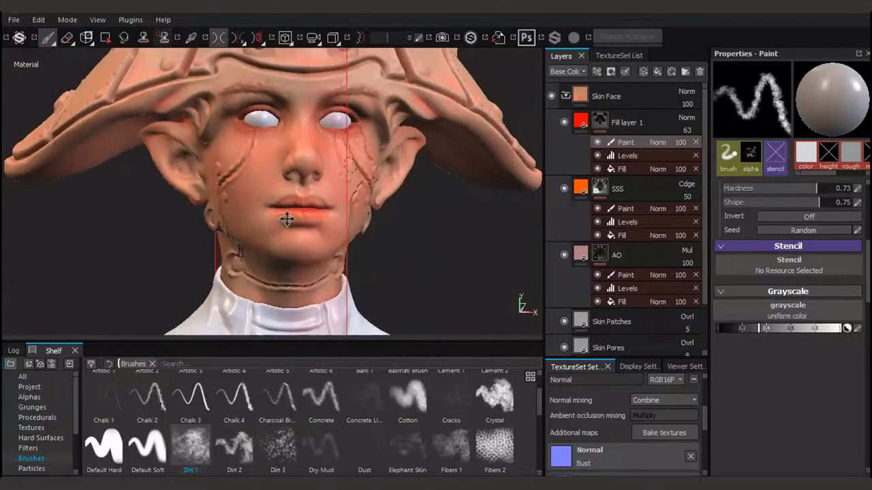
key("l")
left_click(657, 71)
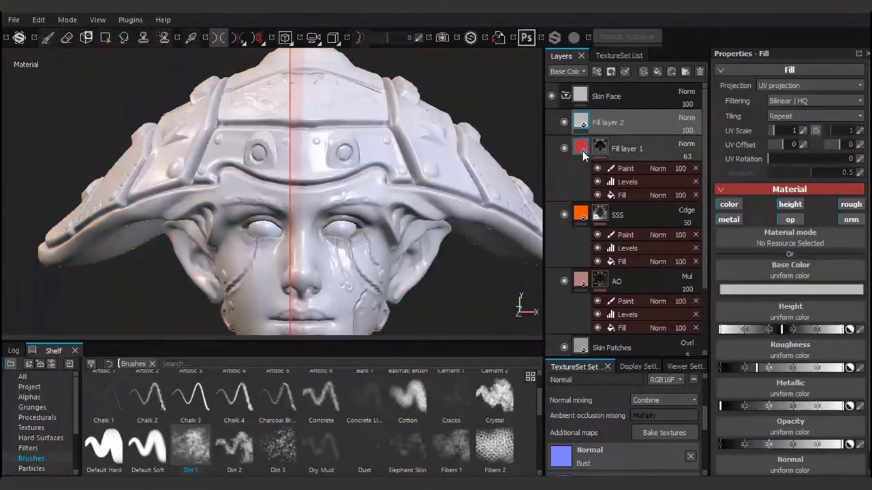
key("ctrl+z")
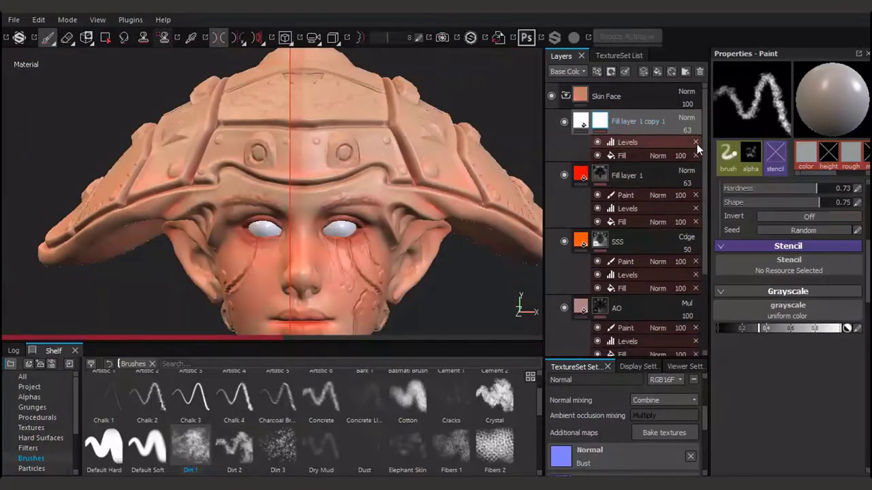
- Clear the duplicated layer's mask, give it a near-black base colour, and add a black mask
right_click(619, 123)
left_click(657, 122)
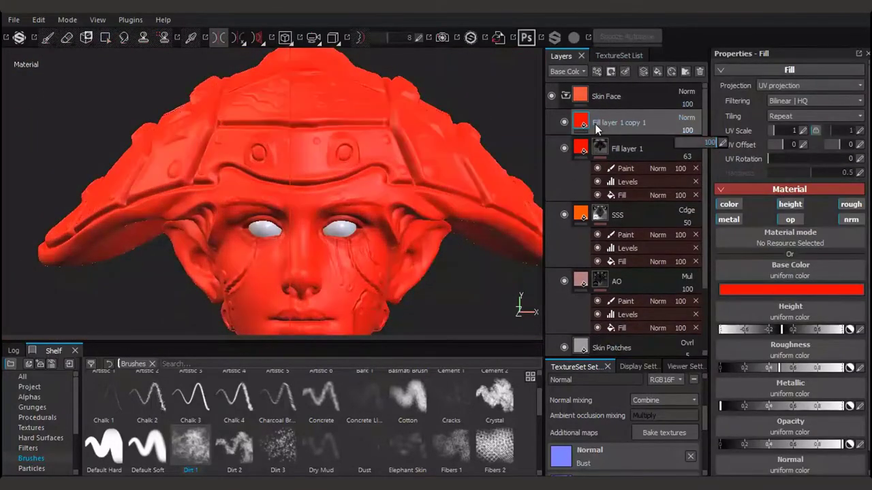
left_click(790, 290)
left_click_drag(681, 306, 647, 336)
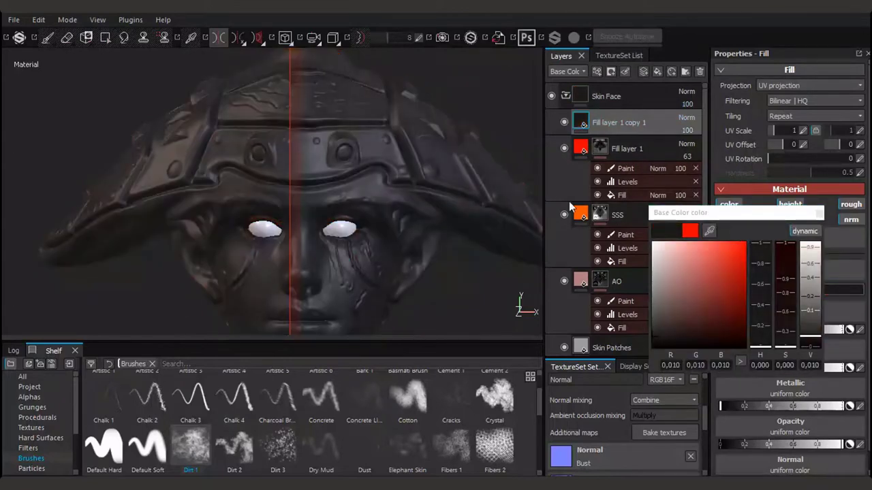
right_click(617, 123)
left_click(648, 18)
- Paint the first eyebrow stroke into the black mask in base colour view
scroll(331, 240, "up", 5)
key("c")
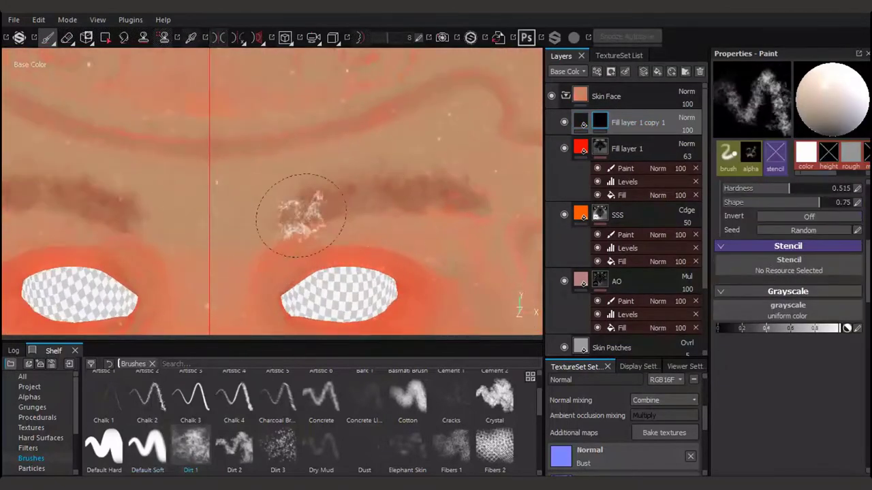
key("c")
key("m")
scroll(323, 194, "up", 3)
key("c")
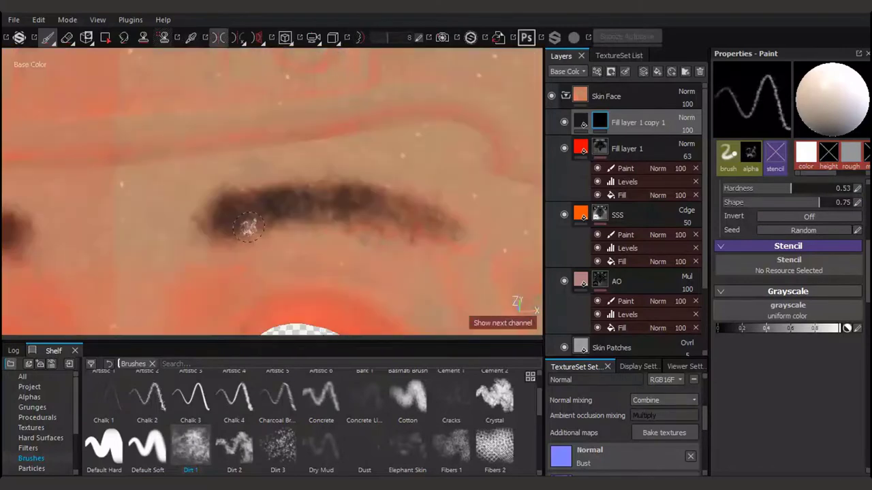
left_click_drag(286, 200, 239, 238, "alt")
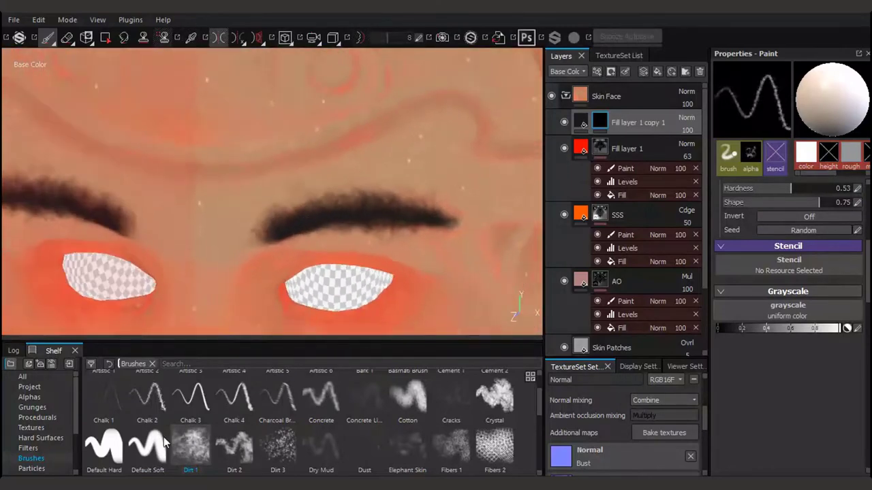
- Switch to a soft round brush and continue painting along the eyebrows
left_click(147, 449)
middle_click_drag(438, 209, 101, 213, "alt")
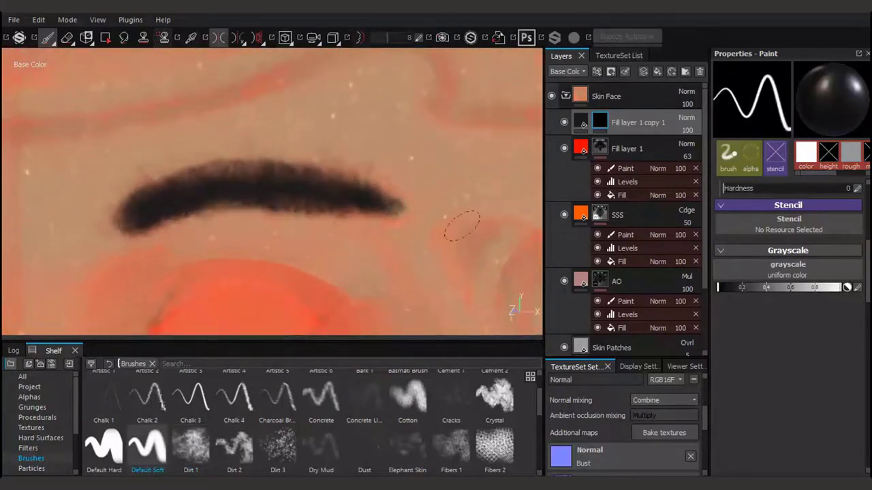
key("m")
scroll(277, 199, "down", 5)
scroll(302, 165, "down", 3)
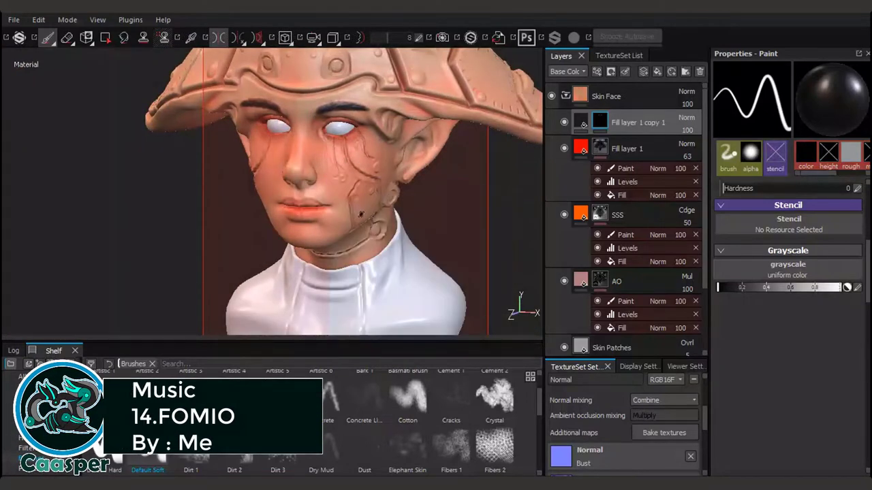
key("c")
scroll(311, 192, "up", 5)
scroll(311, 192, "up", 3)
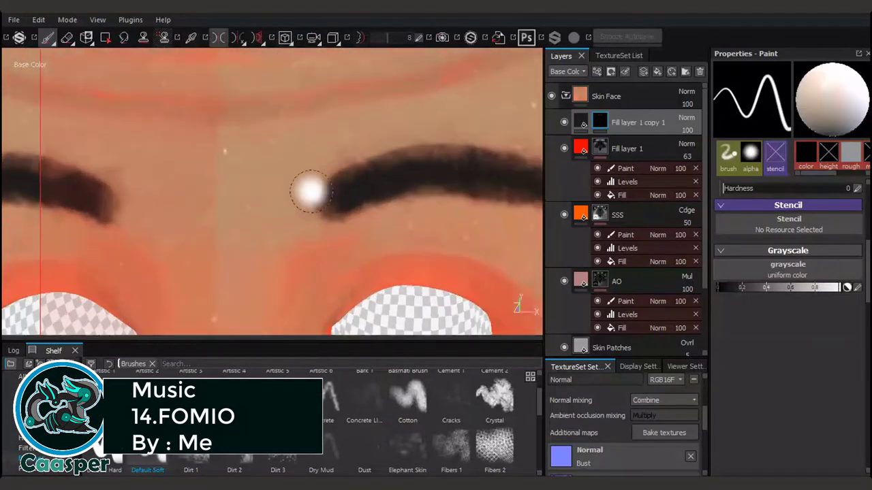
- Change the eyebrow layer's colour to dark brown and duplicate the layer
left_click(638, 123)
left_click(851, 289)
key("m")
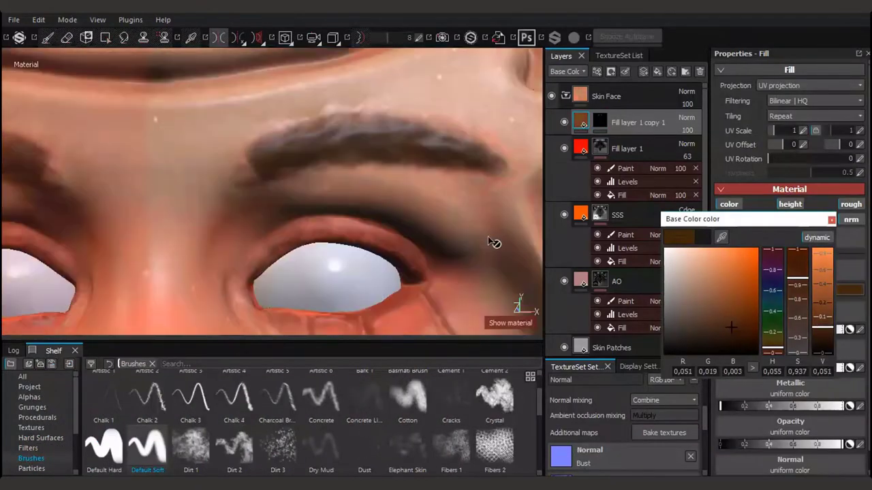
left_click_drag(286, 204, 335, 174, "alt")
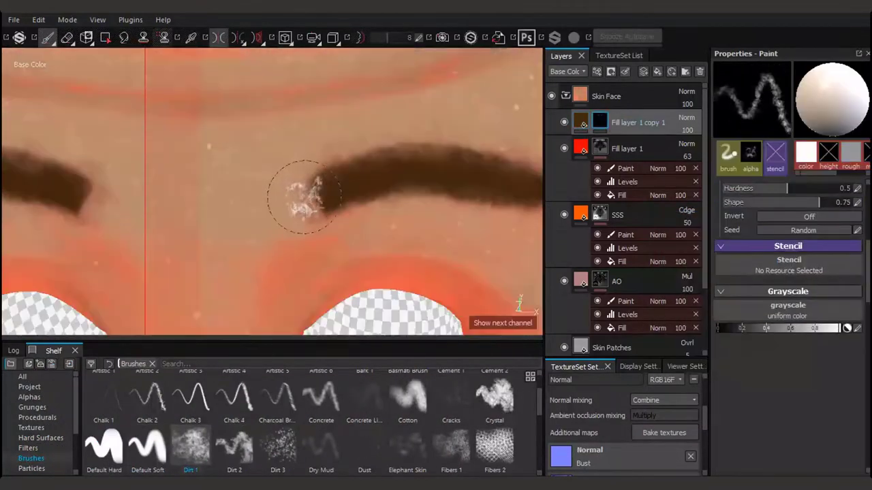
scroll(349, 201, "down", 2)
scroll(349, 201, "down", 5)
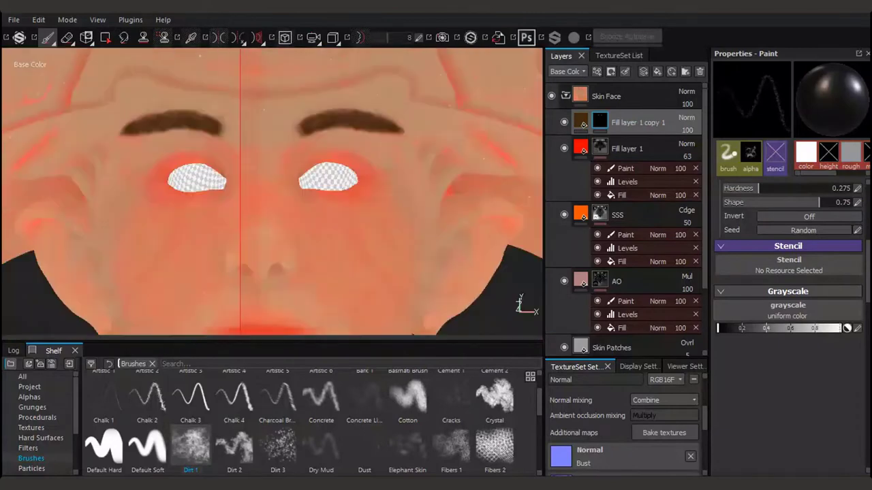
scroll(313, 204, "up", 5)
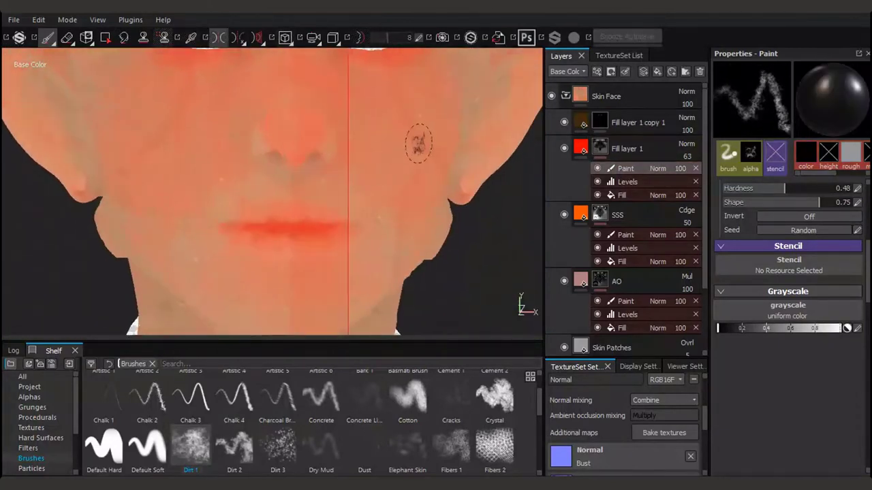
right_click(626, 123)
left_click(599, 207)
- Set the copy's base colour to brown and add a Levels effect with midtones at 0.175
left_click(797, 286)
left_click(750, 242)
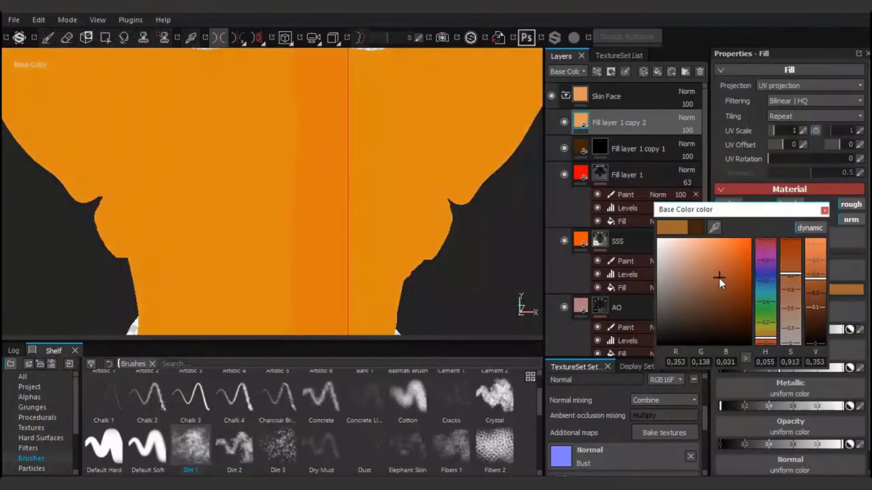
left_click(713, 284)
right_click(627, 123)
left_click(674, 350)
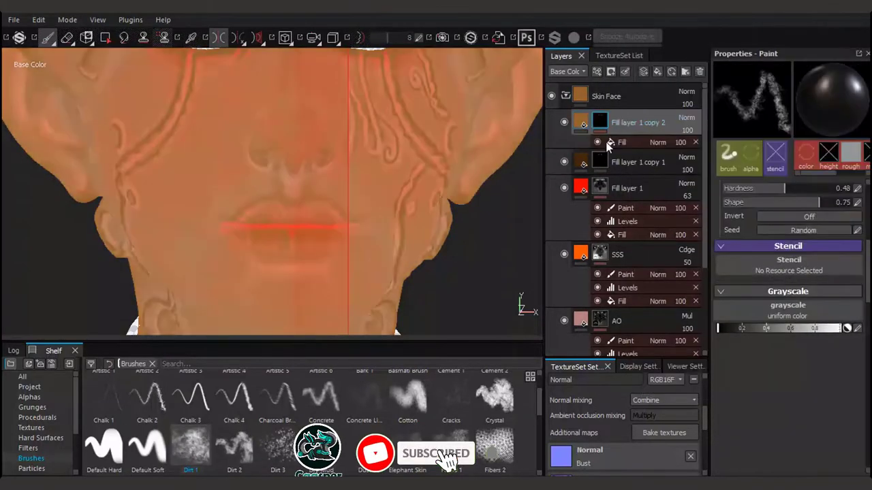
left_click_drag(793, 97, 733, 97)
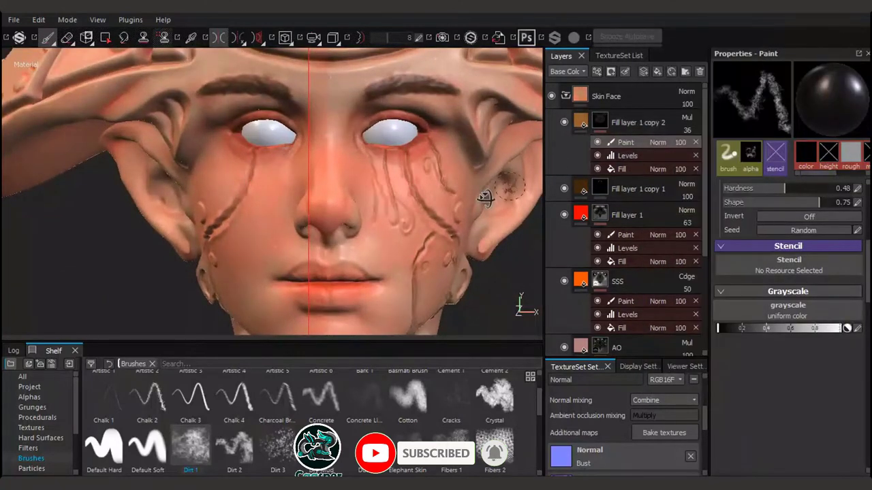
- Paint darker shading into the lips, ear and forehead creases with a darker brush value and mirroring on
key("c")
left_click_drag(344, 233, 218, 165, "alt")
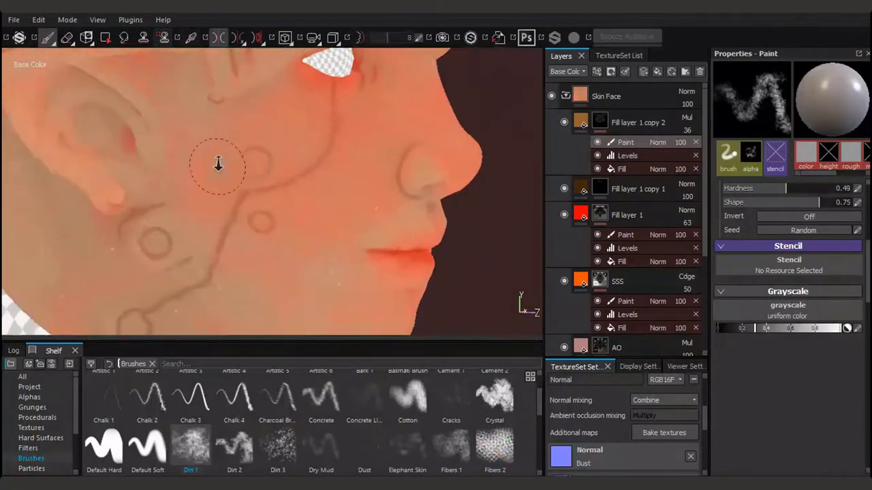
scroll(218, 165, "up", 2)
scroll(266, 151, "up", 5)
mouse_move(304, 124)
left_mouse_down("alt")
mouse_move(340, 175)
mouse_move(276, 197)
left_mouse_up("alt")
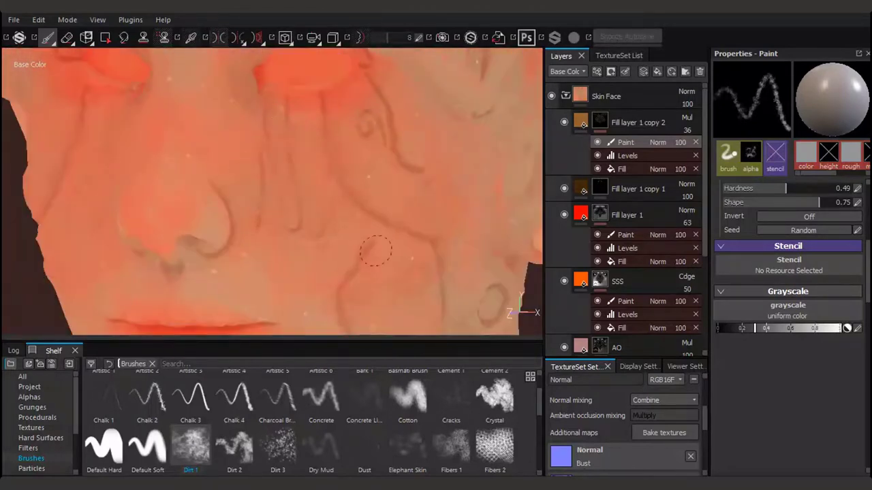
left_click_drag(376, 253, 389, 189, "alt")
left_click_drag(347, 116, 278, 225, "alt")
left_click_drag(730, 327, 737, 327)
scroll(286, 191, "up", 2)
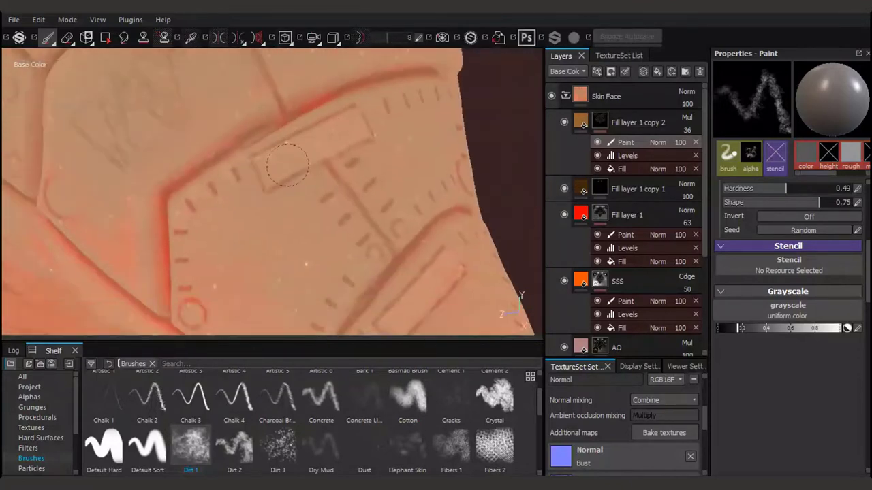
key("m")
key("l")
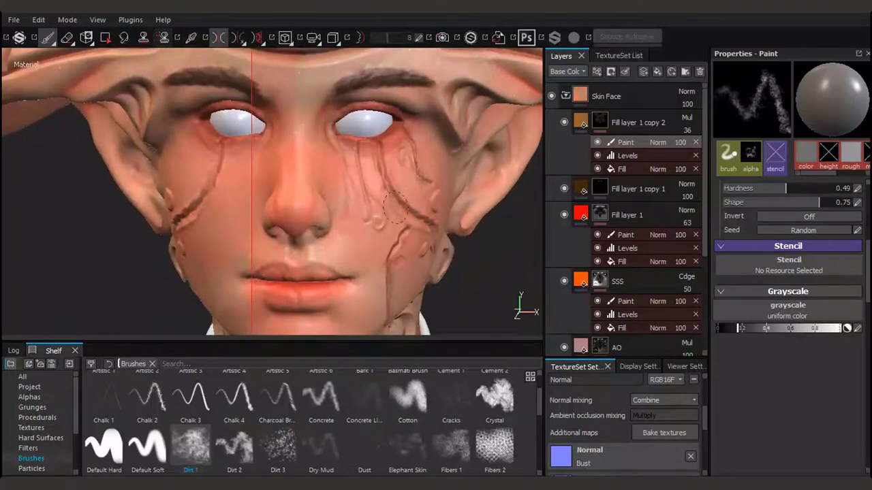
left_click(633, 190)
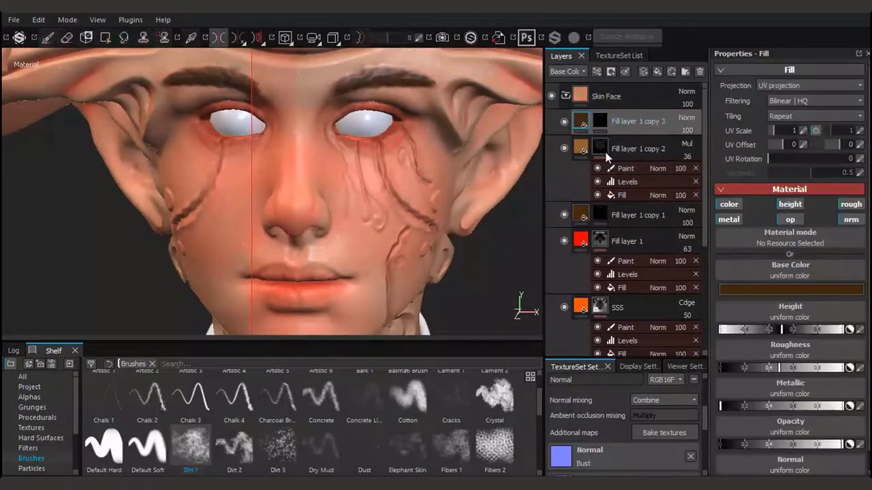
- Reset the new copy's mask, make its colour pink, and lower its opacity to 22 for cheek blush
right_click(600, 121)
left_click(654, 116)
left_click(791, 289)
mouse_move(747, 320)
left_mouse_down()
mouse_move(747, 259)
mouse_move(766, 289)
left_mouse_up()
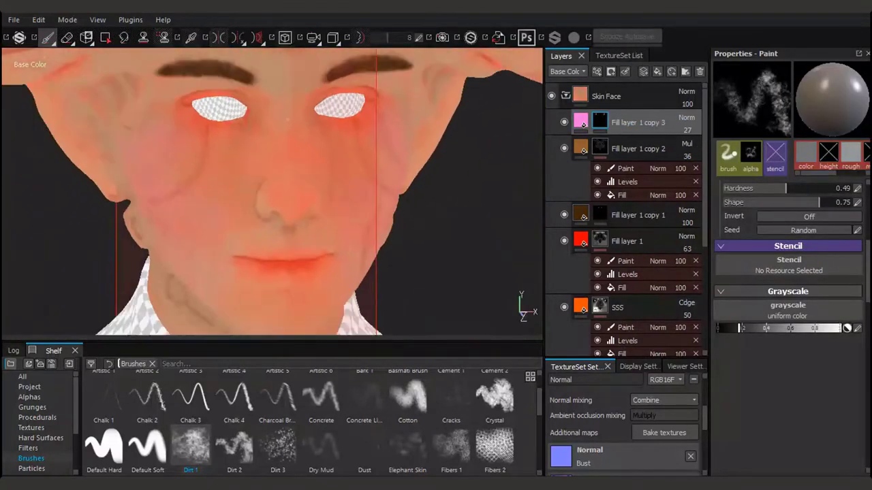
left_click_drag(685, 143, 681, 145)
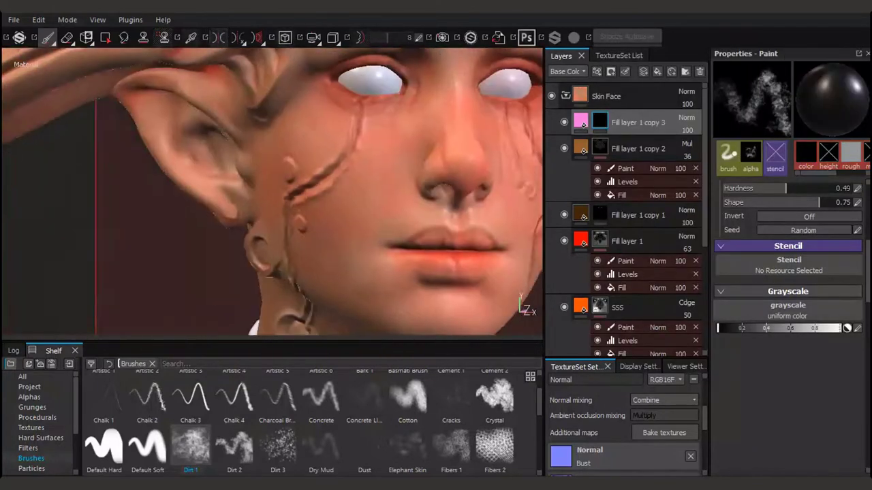
key("c")
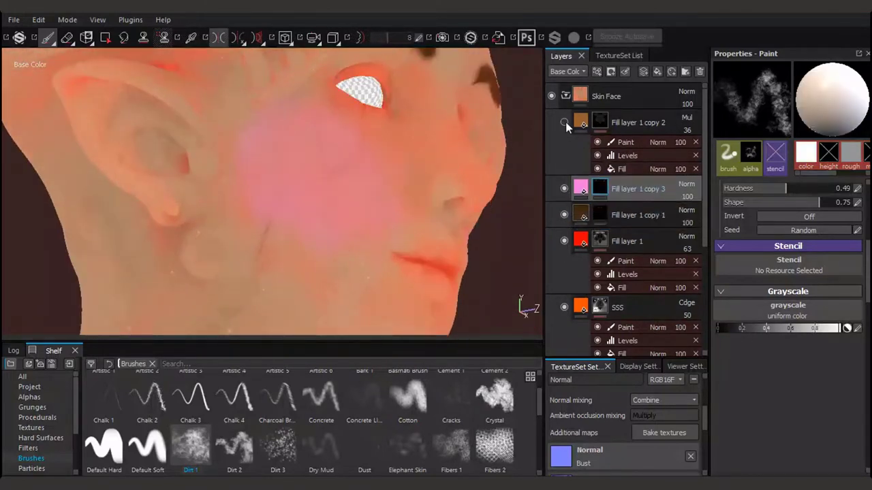
mouse_move(686, 229)
left_mouse_down()
mouse_move(678, 229)
mouse_move(680, 210)
left_mouse_up()
key("m")
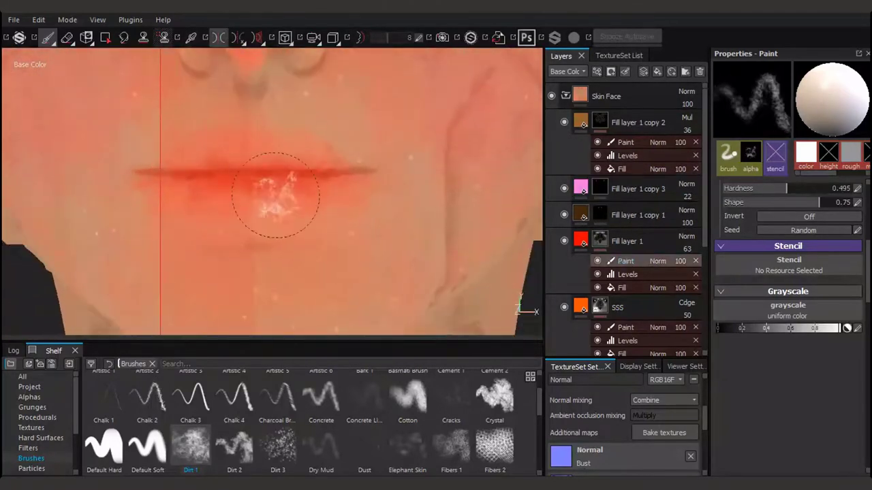
left_click_drag(286, 205, 346, 206, "alt")
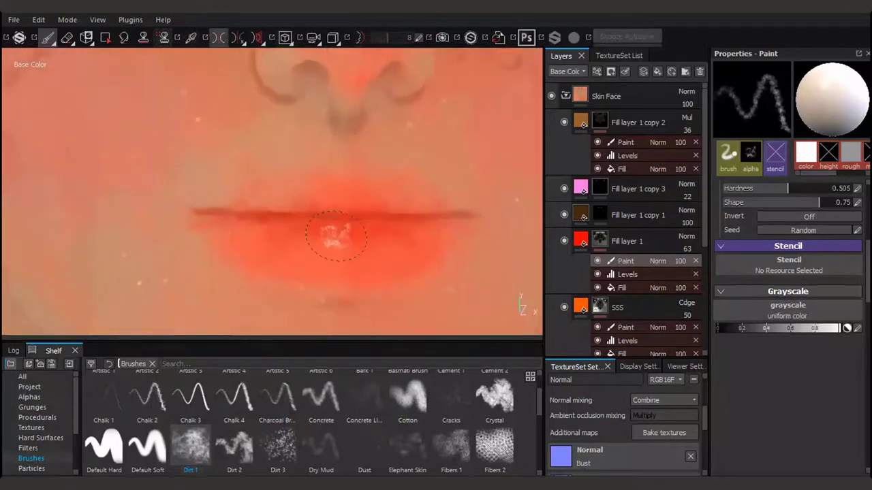
- Duplicate the red lip layer and lower the copy's opacity to 42
left_click(615, 241)
key("ctrl+d")
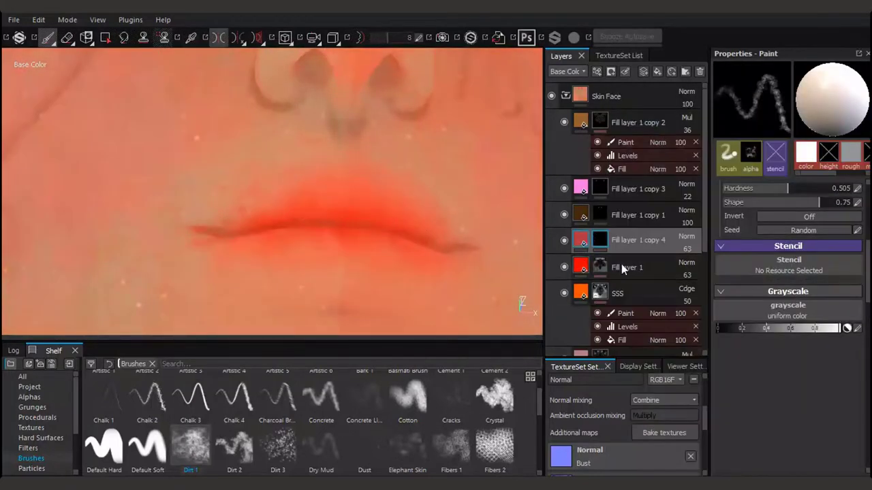
key("m")
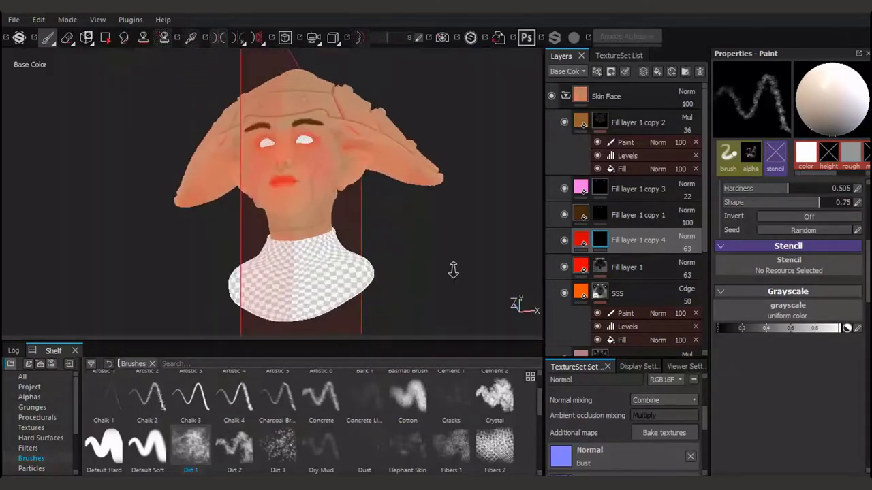
left_click_drag(684, 245, 685, 259)
key("m")
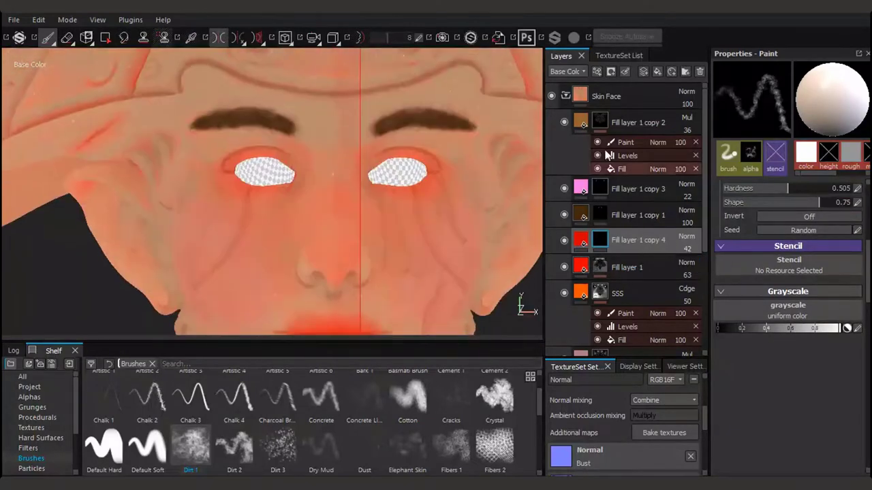
- Add Fill layer 2 for eyeliner and give it a black mask for painting
left_click(632, 97)
left_click(643, 72)
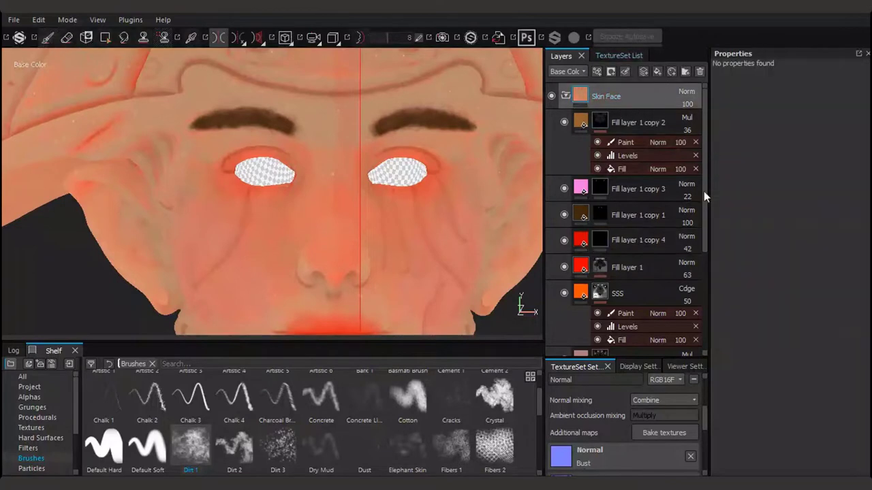
left_click(751, 286)
key("m")
right_click(627, 123)
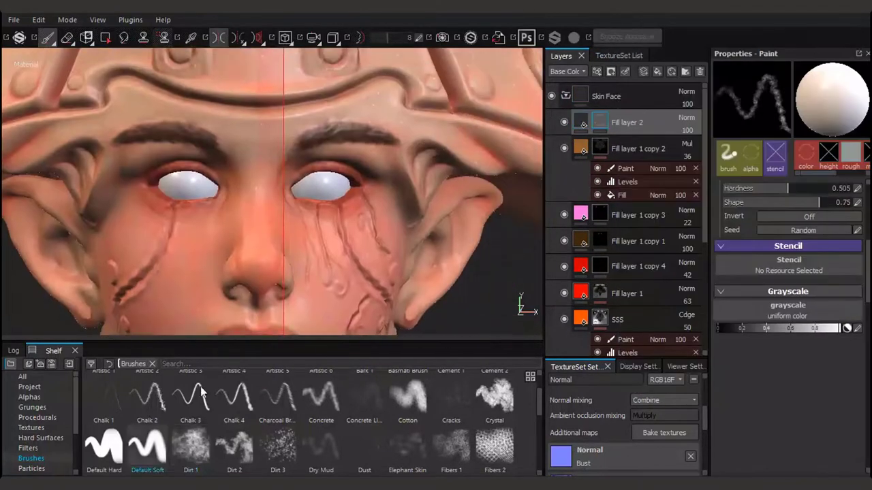
left_click(654, 151)
key("1")
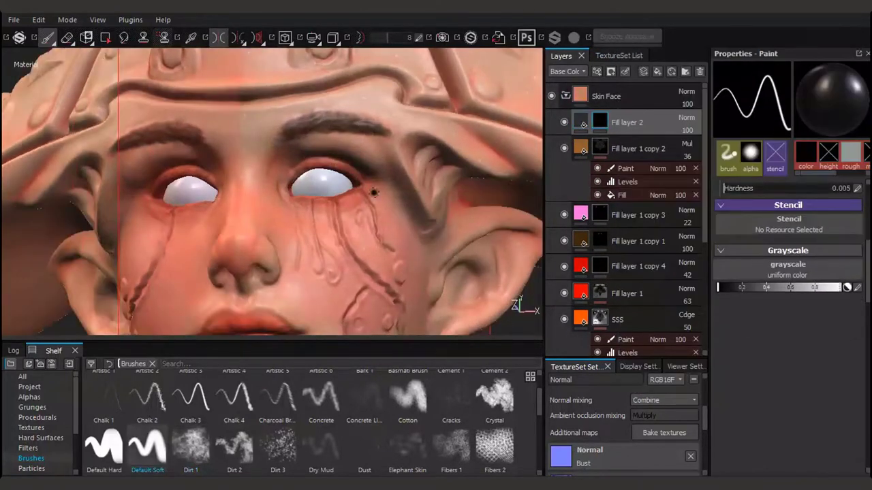
- Paint a dark eyeliner stroke along the first upper eyelid in base colour view
key("m")
scroll(375, 184, "up", 3)
scroll(311, 155, "up", 2)
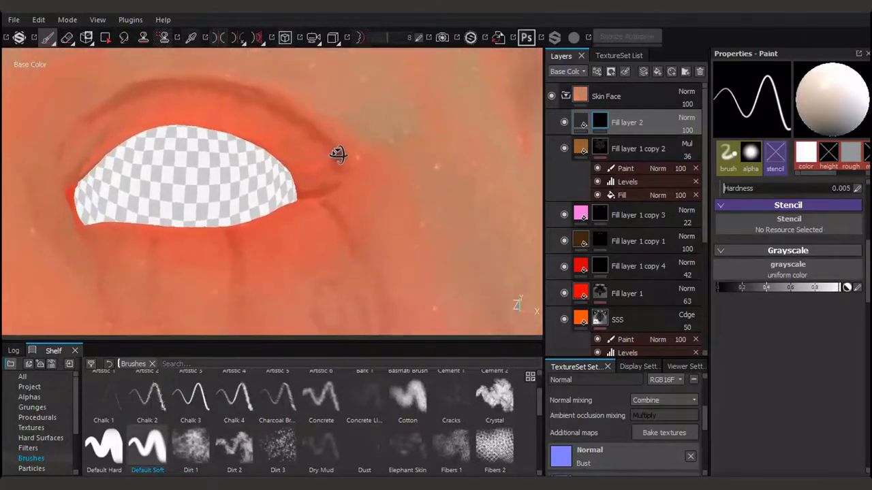
left_click_drag(338, 154, 293, 170, "alt")
left_click_drag(202, 236, 355, 194)
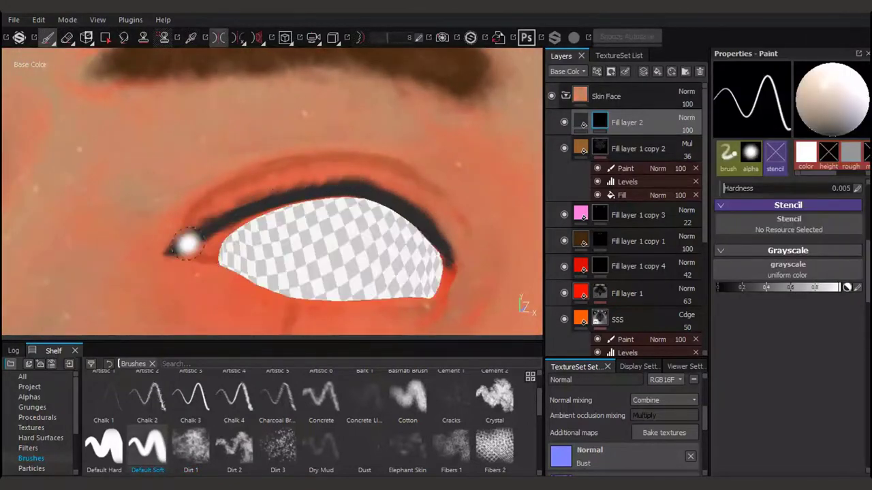
middle_click_drag(183, 243, 398, 183, "alt")
mouse_move(373, 201)
left_mouse_down("alt")
mouse_move(472, 140)
mouse_move(357, 171)
left_mouse_up("alt")
mouse_move(213, 231)
left_mouse_down("alt")
mouse_move(299, 252)
mouse_move(286, 251)
left_mouse_up("alt")
scroll(286, 251, "down", 5)
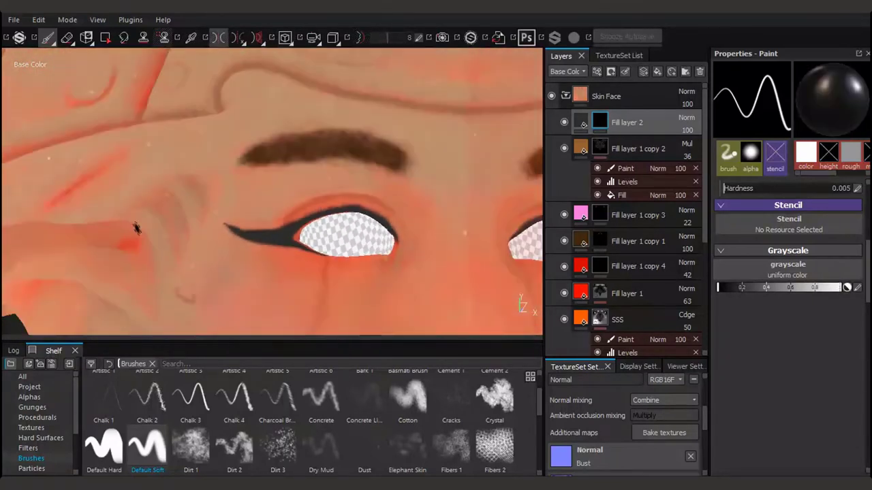
scroll(272, 250, "down", 5)
key("m")
scroll(265, 248, "up", 5)
key("m")
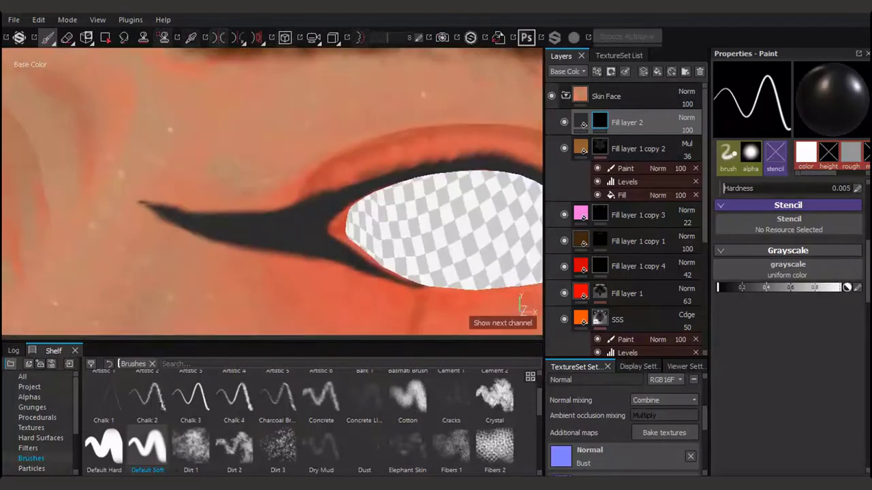
- Rotate to the other eye and finish its winged eyeliner, checking in material view
left_click_drag(272, 242, 299, 224, "alt")
scroll(285, 235, "up", 2)
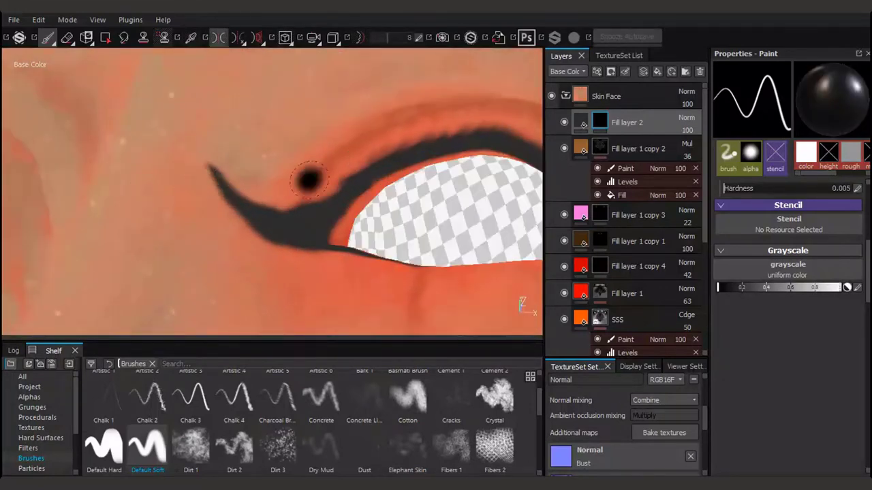
scroll(299, 225, "down", 3)
scroll(299, 225, "down", 2)
scroll(320, 214, "down", 5)
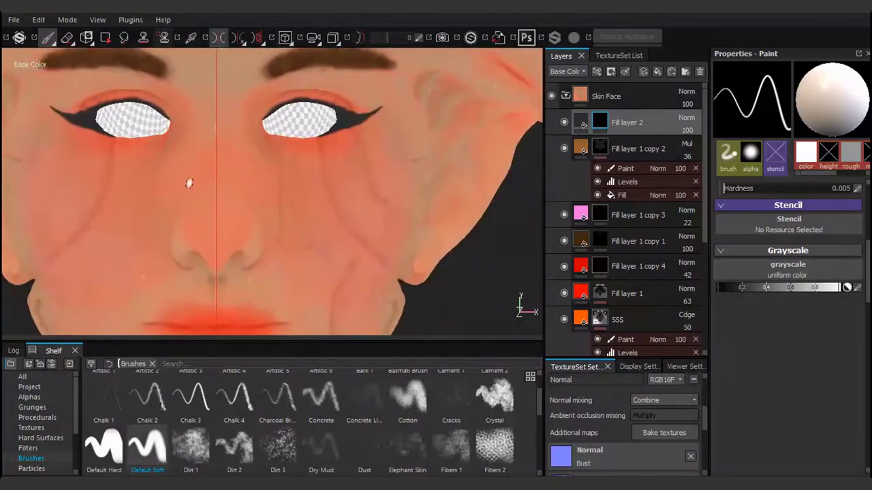
left_click_drag(188, 181, 297, 198, "alt")
scroll(297, 198, "up", 5)
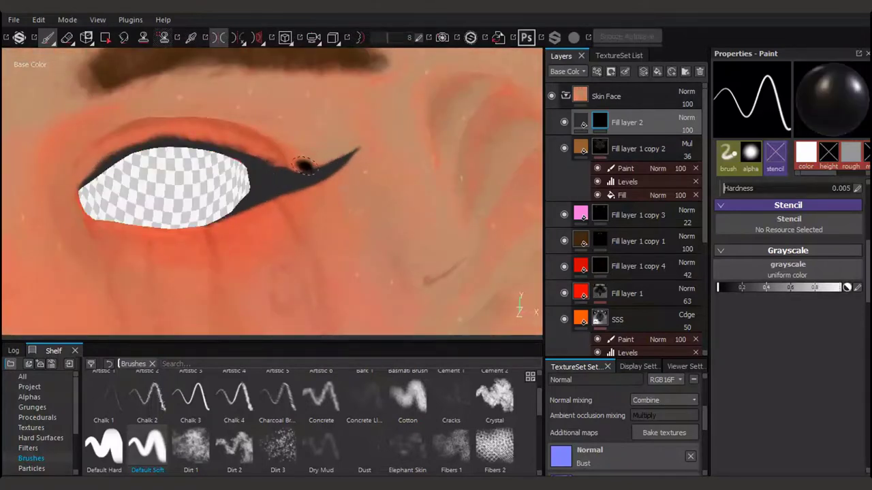
scroll(293, 252, "down", 4)
scroll(292, 252, "up", 3)
scroll(293, 225, "down", 3)
scroll(293, 224, "down", 2)
key("m")
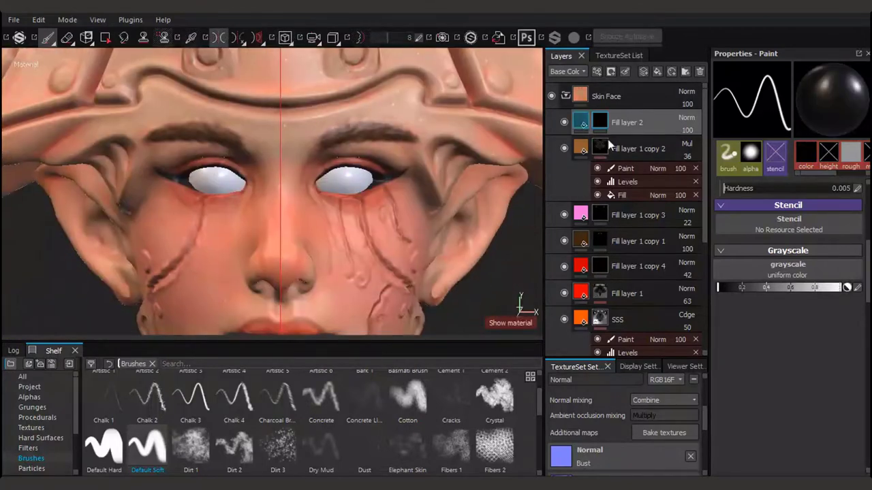
left_click(609, 133)
- Duplicate the brown fill layer as Fill layer 1 copy 5
key("c")
key("c")
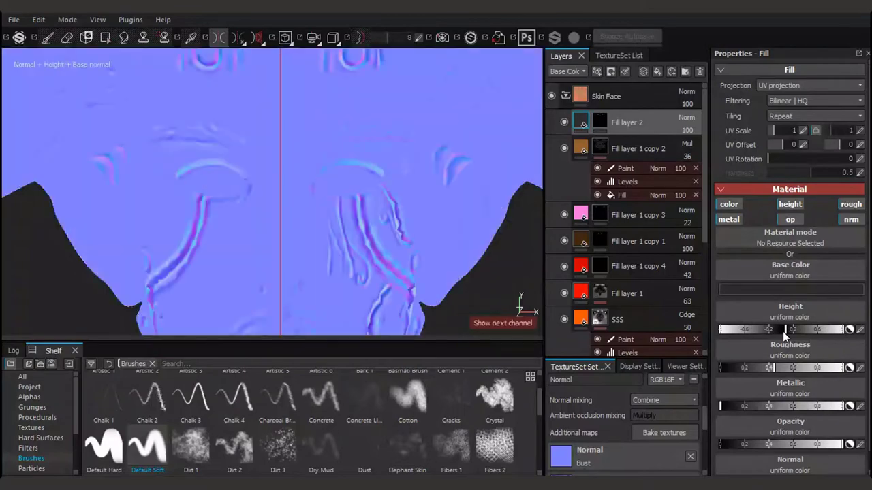
key("c")
key("shift+c")
key("m")
mouse_move(359, 272)
left_mouse_down("alt")
mouse_move(402, 226)
mouse_move(317, 146)
left_mouse_up("alt")
key("F3")
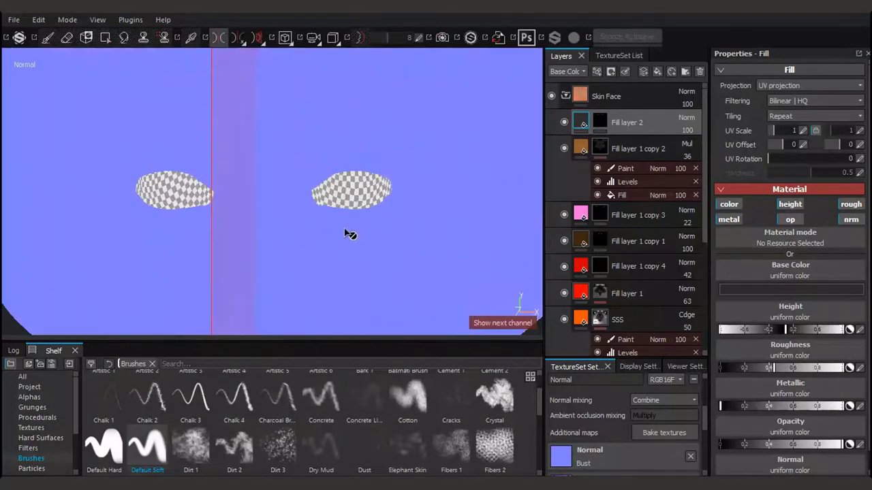
key("c")
scroll(399, 228, "up", 5)
left_click(582, 146)
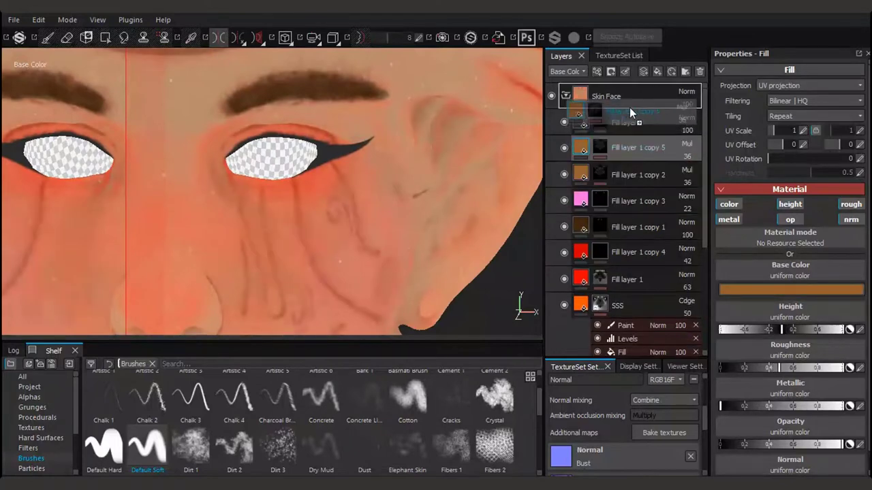
right_click(630, 107)
left_click(662, 109)
left_click(670, 154)
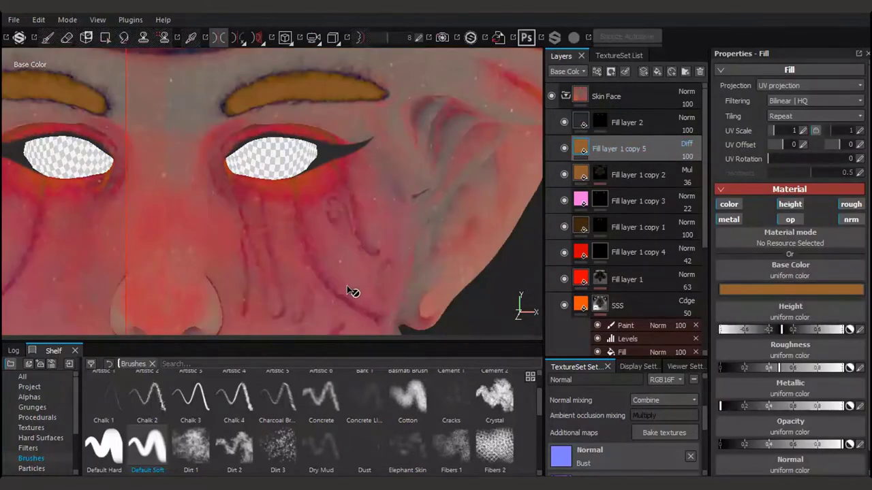
- Lower Fill layer 1 copy 5's opacity to 11 for a faint tint
key("c")
key("F3")
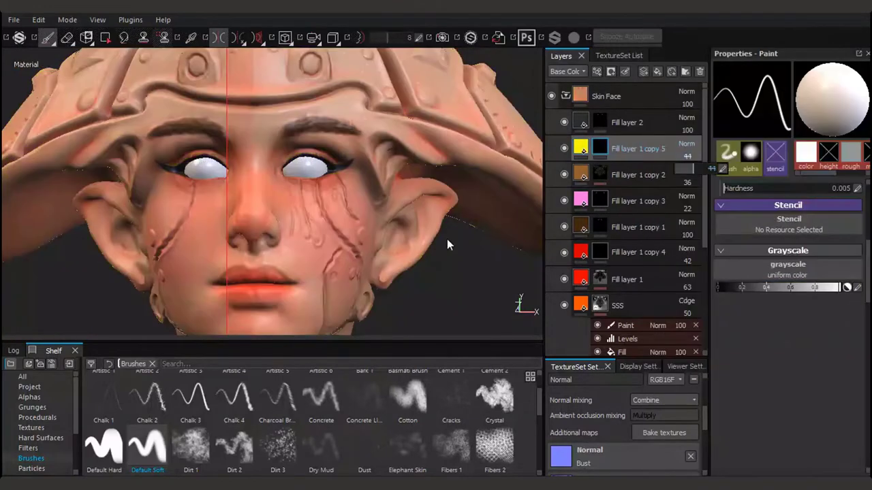
left_click(191, 446)
key("c")
scroll(311, 252, "up", 3)
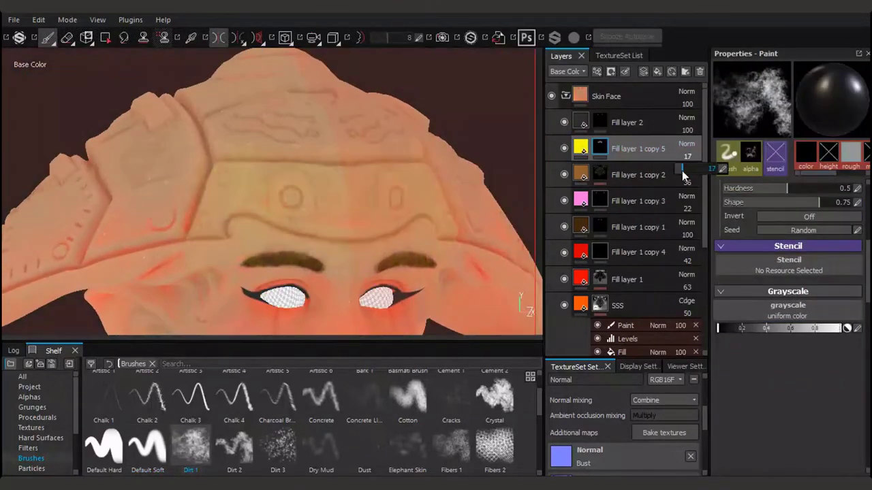
left_click_drag(681, 170, 609, 162)
key("m")
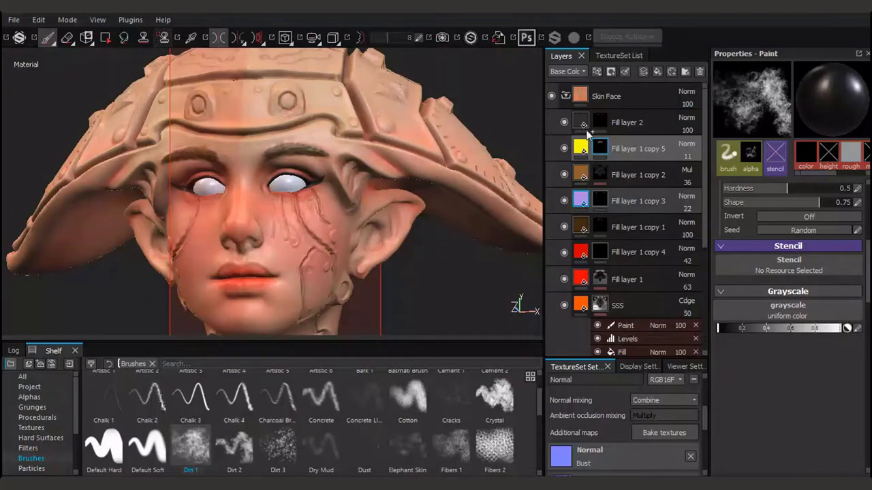
- Duplicate it as Fill layer 1 copy 6 with a blue-purple base colour
key("ctrl+d")
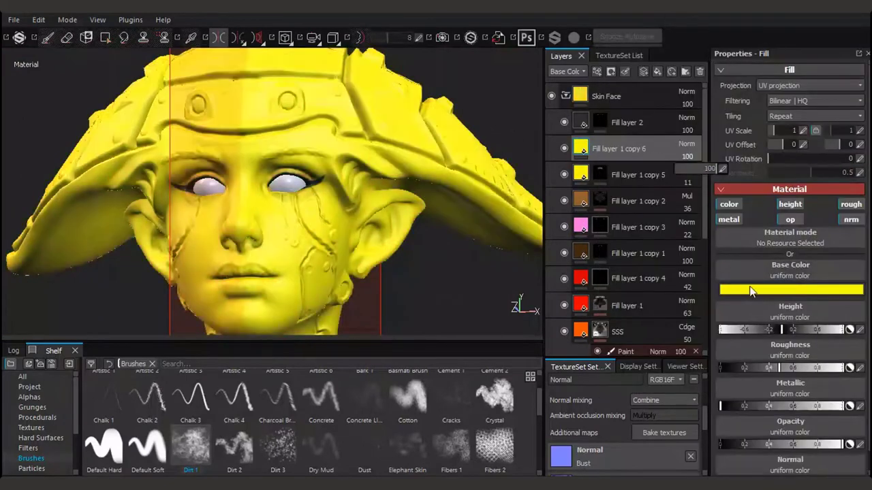
left_click(758, 290)
left_click(781, 278)
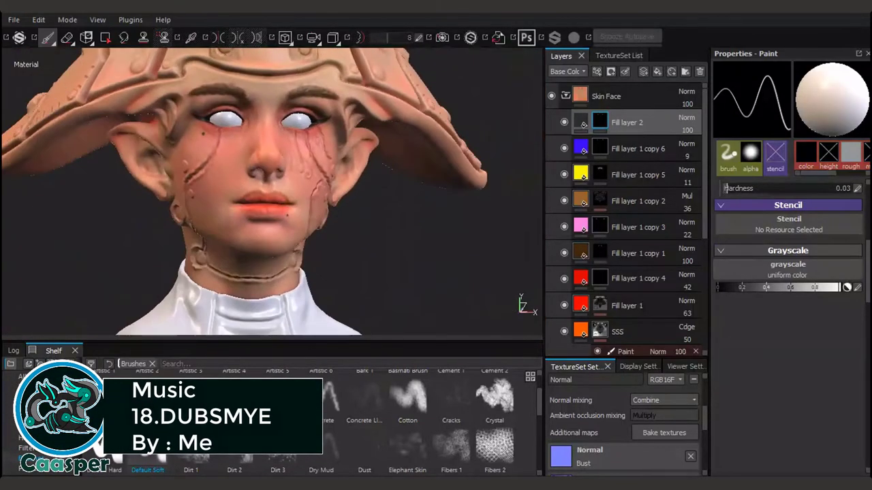
- Recolour Fill layer 1 copy 7 toward orange, select its mask and move it lower in the stack
left_click(609, 149)
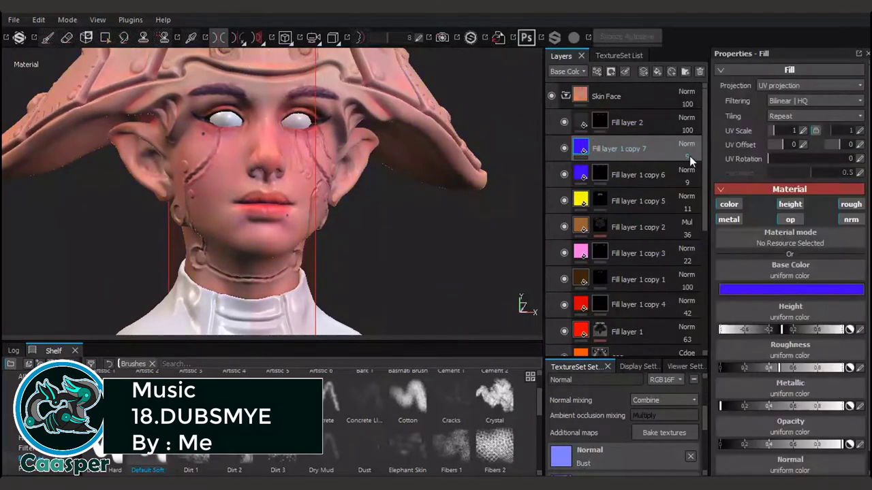
left_click(788, 289)
left_click_drag(777, 321, 802, 252)
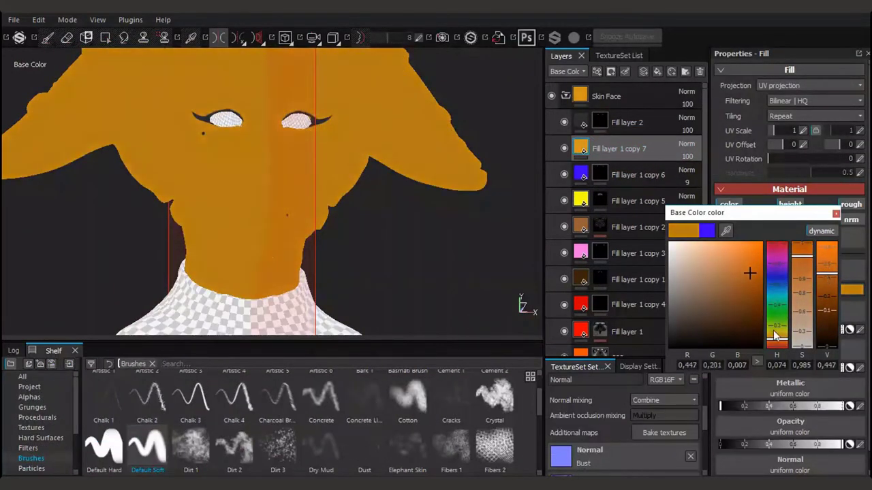
left_click(601, 332)
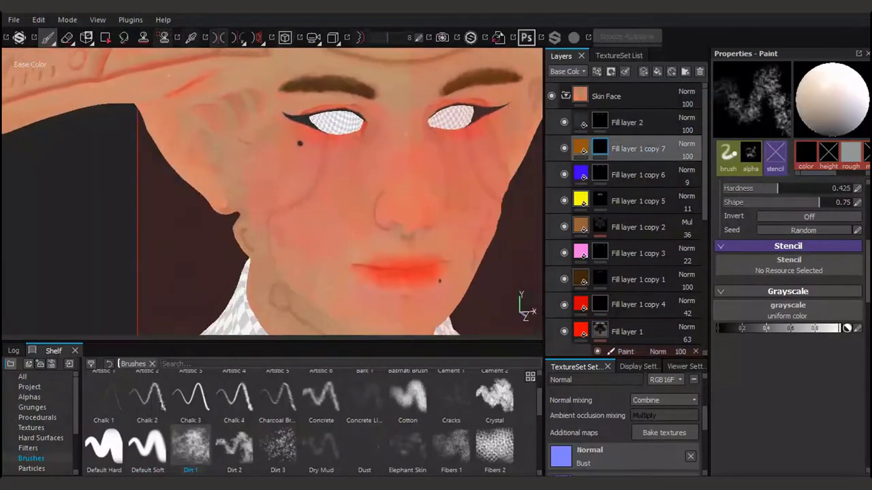
left_click_drag(626, 148, 626, 169)
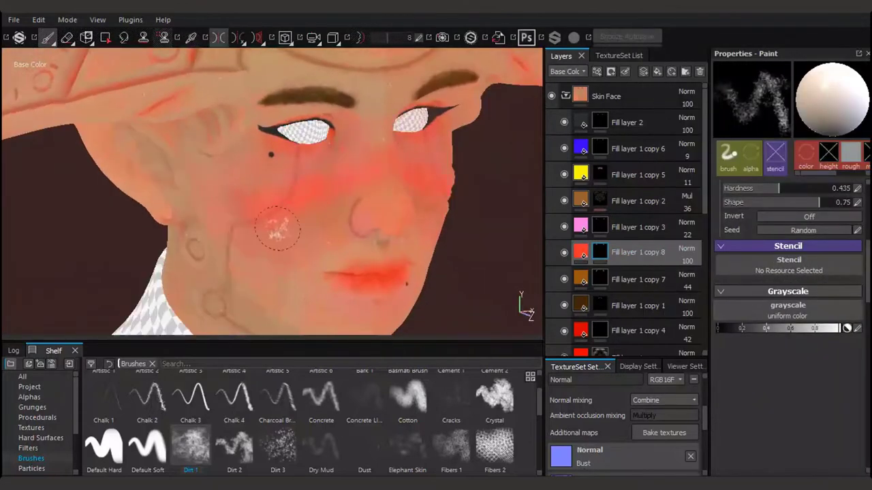
- Lower the opacity of Fill layer 1 copy 3
left_click_drag(276, 229, 367, 233, "alt")
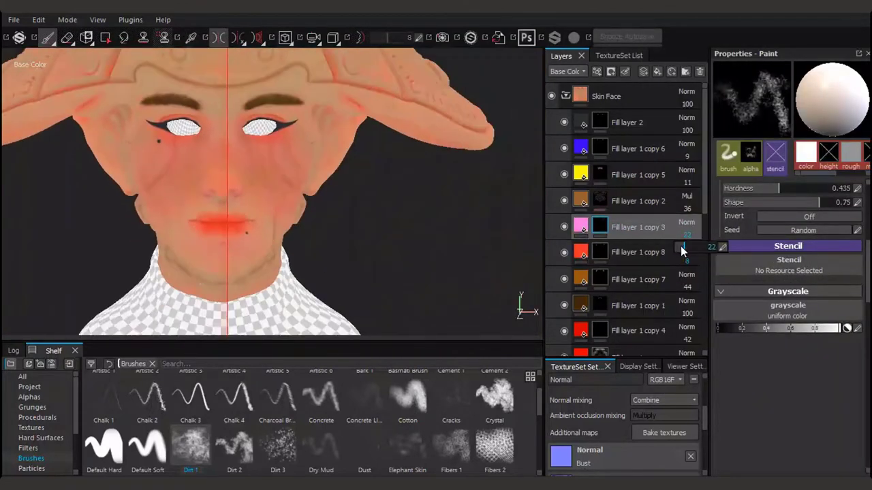
left_click_drag(687, 156, 694, 173)
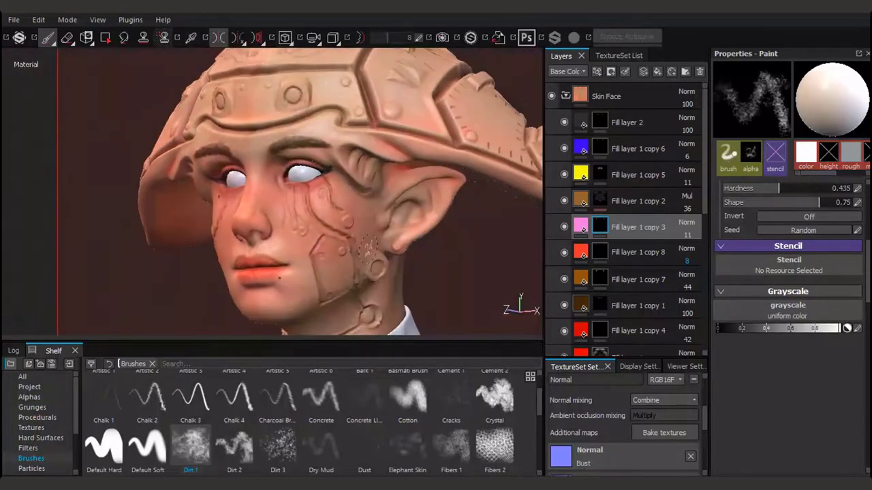
key("shift+c")
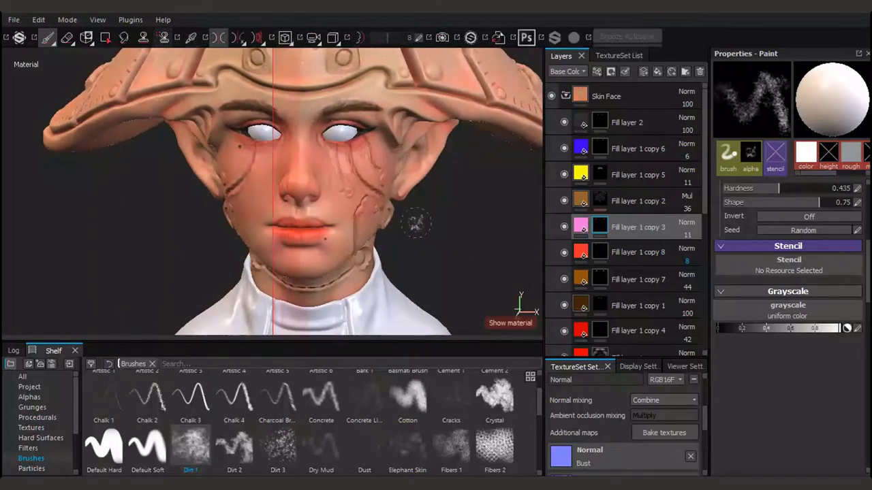
- Duplicate Fill layer 2 into a white copy tracing pale lines along the lower eyelids
key("m")
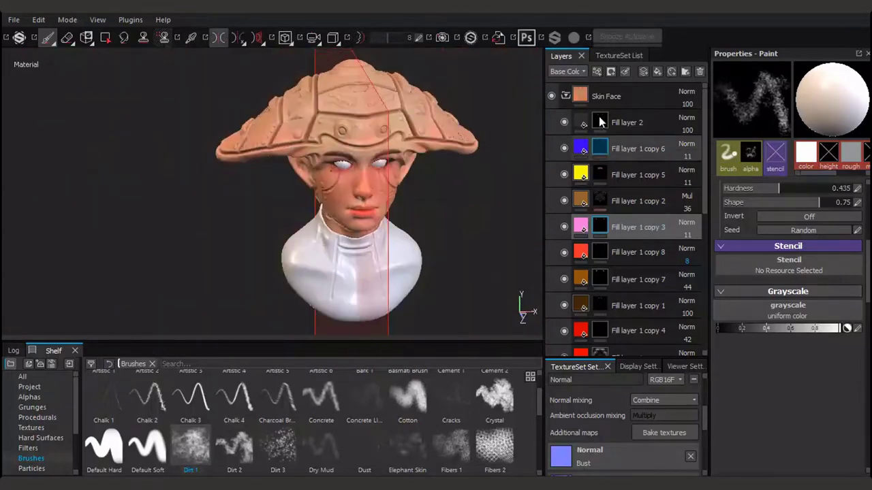
left_click(598, 117)
key("ctrl+d")
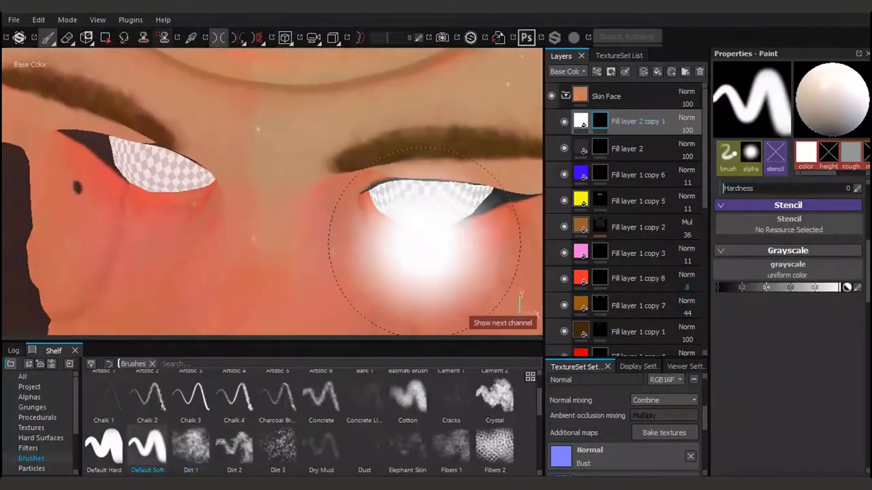
type(".03")
left_click_drag(236, 208, 492, 170, "alt")
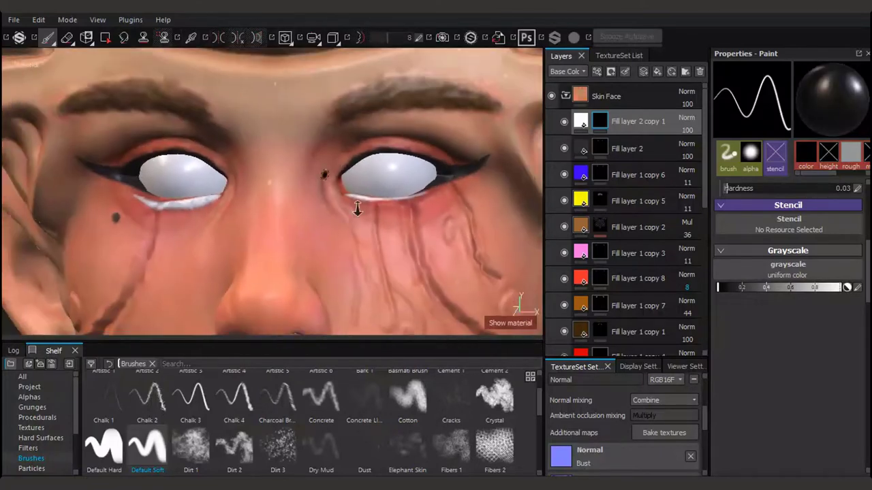
key("c")
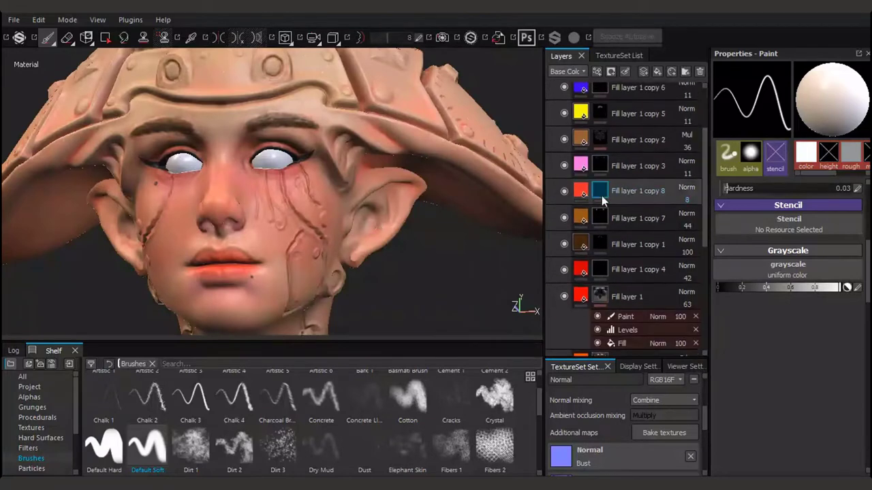
- Hide Fill layer 1 and select Fill layer 1 copy 4 with the Dirt 1 brush
left_click(565, 270)
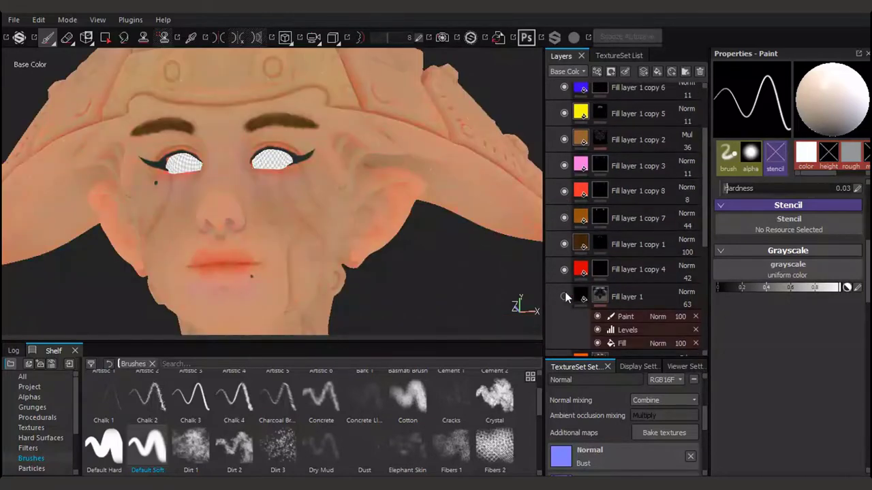
left_click(600, 270)
left_click(191, 446)
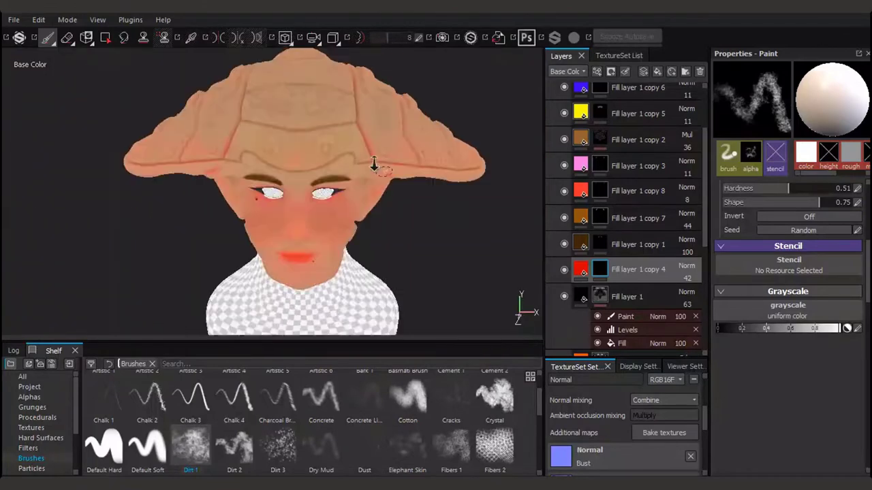
scroll(373, 163, "up", 4)
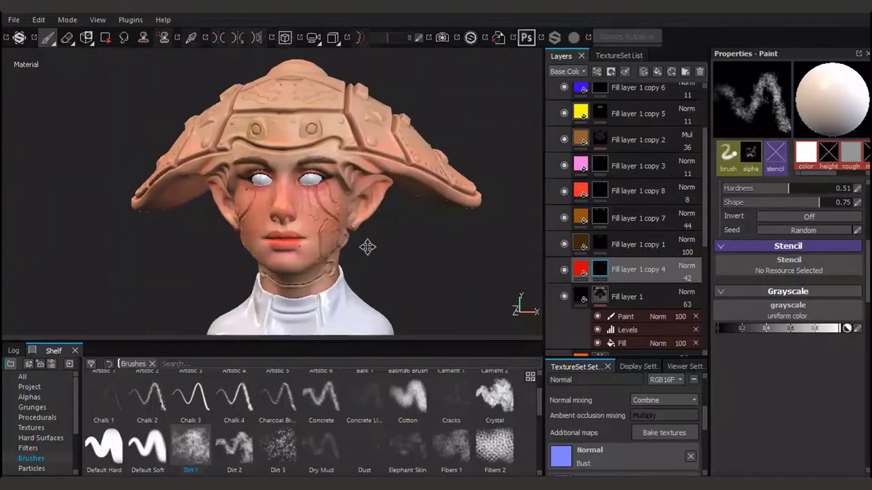
- Add the Silver Armor smart material above Skin Face and select its mask with symmetry on
left_click_drag(853, 114, 852, 175)
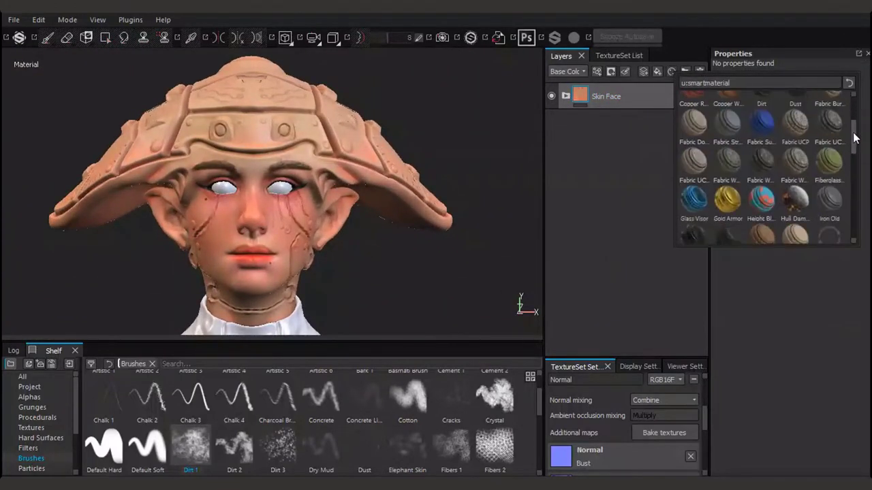
left_click(808, 165)
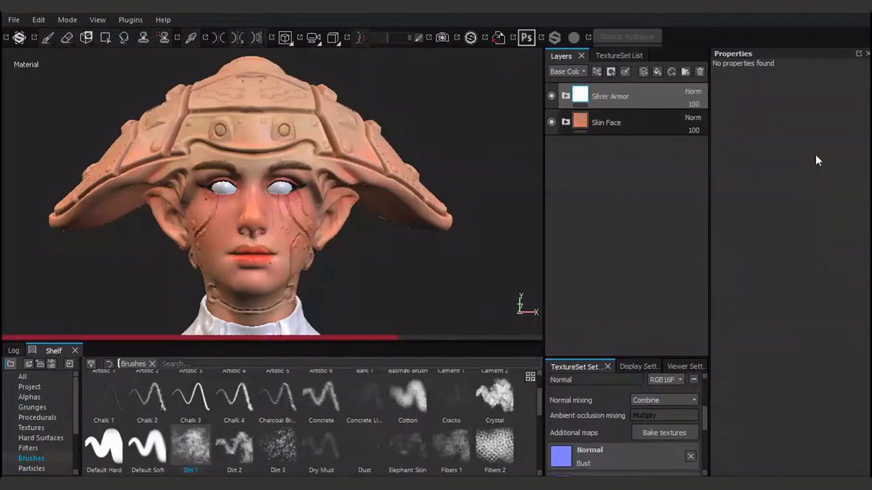
left_click(565, 96)
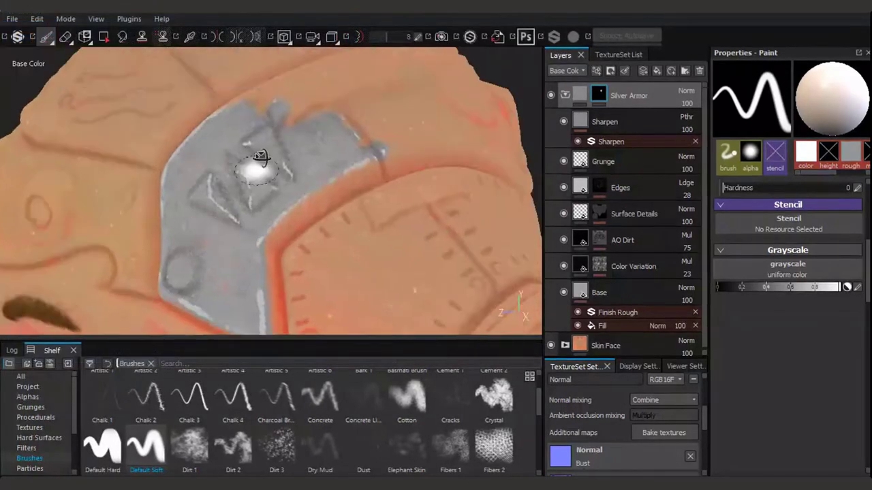
left_click_drag(259, 158, 294, 165, "alt")
key("l")
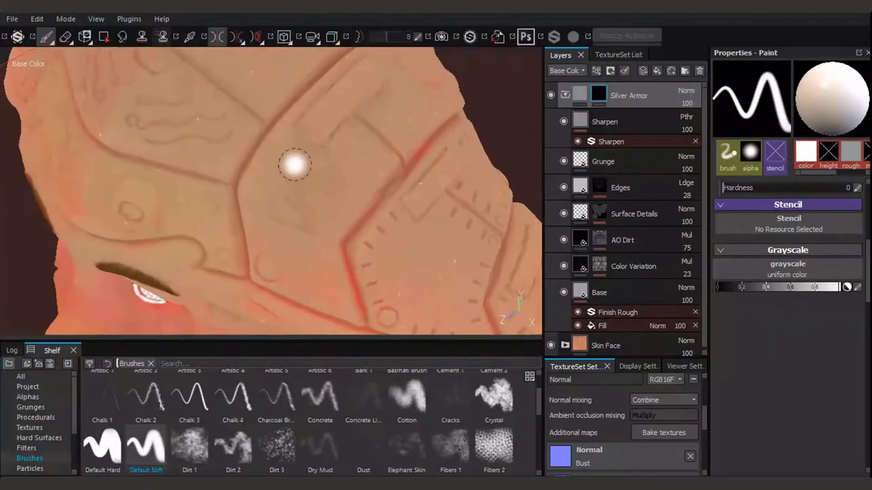
- Paint the Silver Armor mask over the helmet's armor plates with a harder, larger brush
mouse_move(279, 266)
left_mouse_down("alt")
mouse_move(340, 136)
mouse_move(370, 150)
mouse_move(371, 130)
left_mouse_up("alt")
mouse_move(316, 171)
left_mouse_down("alt")
mouse_move(360, 145)
mouse_move(320, 103)
left_mouse_up("alt")
key("m")
key("m")
left_click_drag(225, 211, 329, 186, "alt")
mouse_move(424, 199)
left_mouse_down("alt")
mouse_move(325, 142)
mouse_move(204, 191)
mouse_move(379, 125)
left_mouse_up("alt")
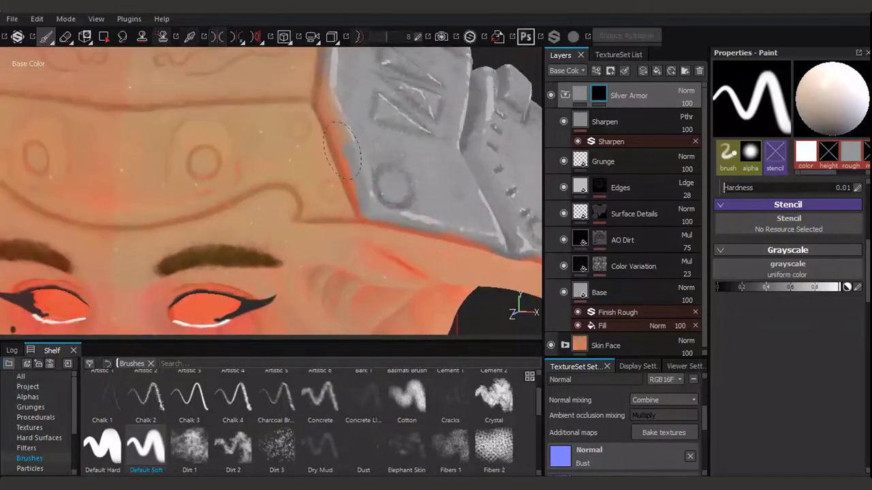
key("l")
mouse_move(439, 189)
left_mouse_down("alt")
mouse_move(278, 113)
mouse_move(368, 163)
mouse_move(308, 160)
left_mouse_up("alt")
right_click_drag(308, 160, 381, 157, "ctrl")
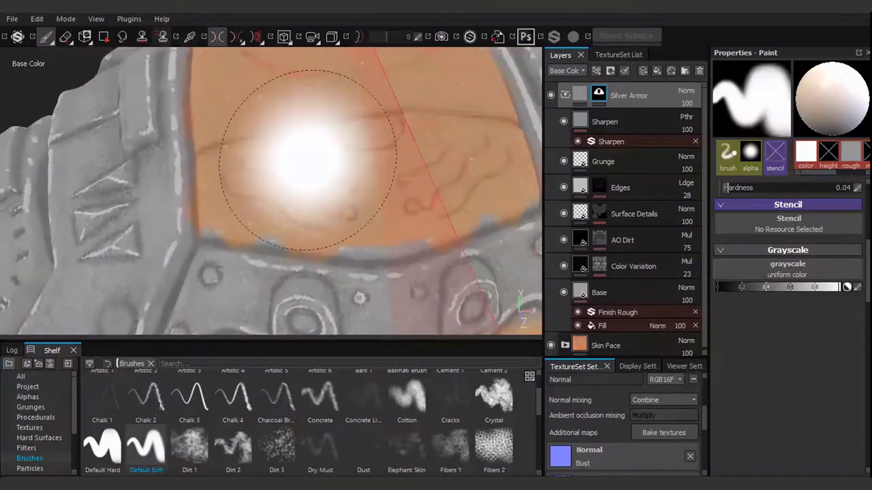
mouse_move(254, 201)
left_mouse_down("alt")
mouse_move(425, 111)
mouse_move(307, 136)
mouse_move(181, 229)
mouse_move(317, 149)
left_mouse_up("alt")
left_click_drag(310, 211, 363, 97, "alt")
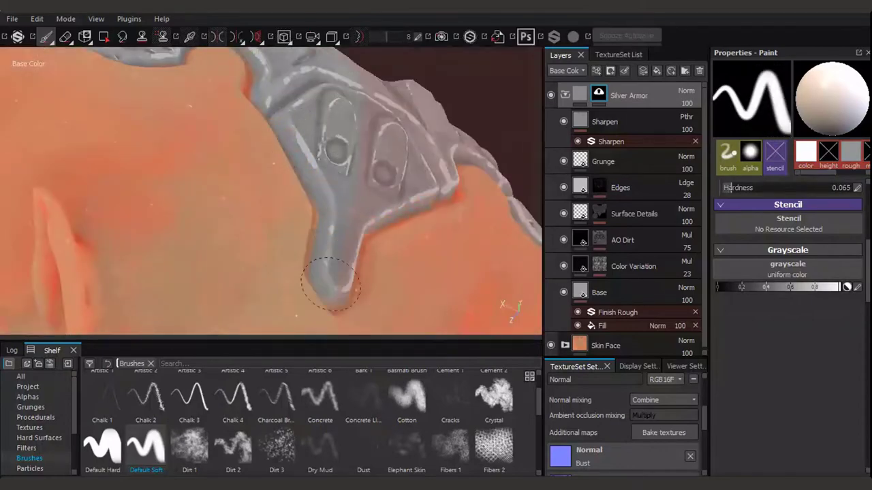
mouse_move(330, 285)
left_mouse_down("alt")
mouse_move(311, 253)
mouse_move(321, 181)
mouse_move(526, 256)
mouse_move(598, 233)
left_mouse_up("alt")
key("m")
- Duplicate the armor's Base layer as Base copy 1 and give it a near-white base colour
left_click(648, 289)
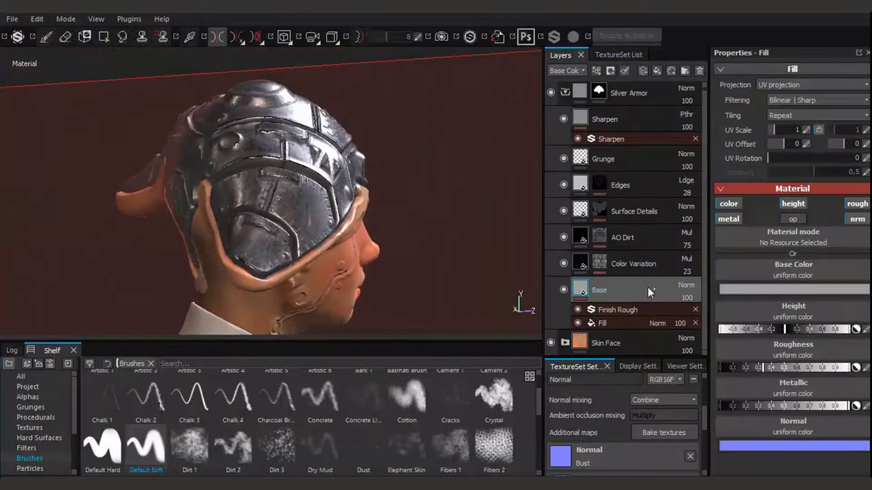
left_click(598, 91)
key("c")
left_click(610, 290)
left_click(726, 289)
left_click(732, 255)
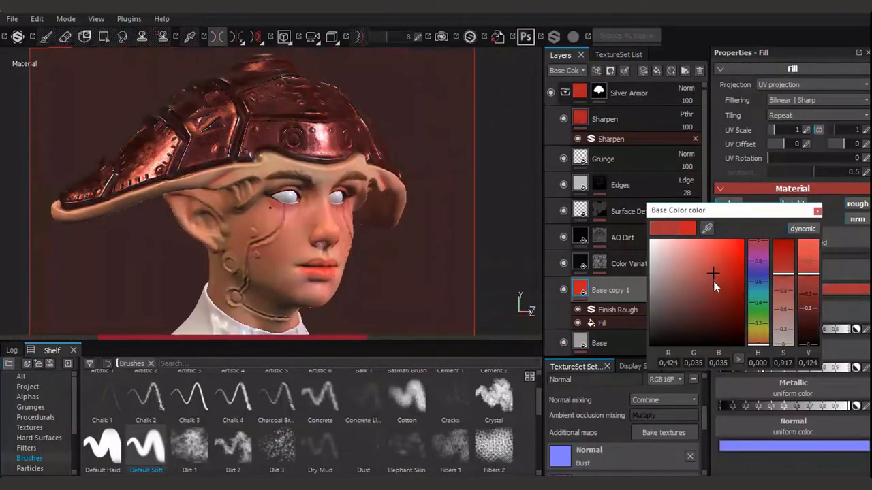
left_click(654, 248)
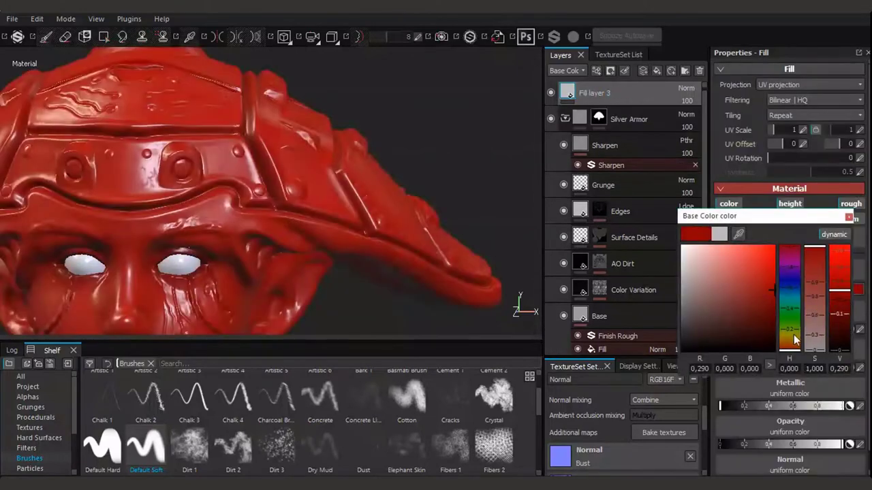
- Set Fill layer 3 to a light tan and add a black mask
left_click_drag(776, 295, 733, 286)
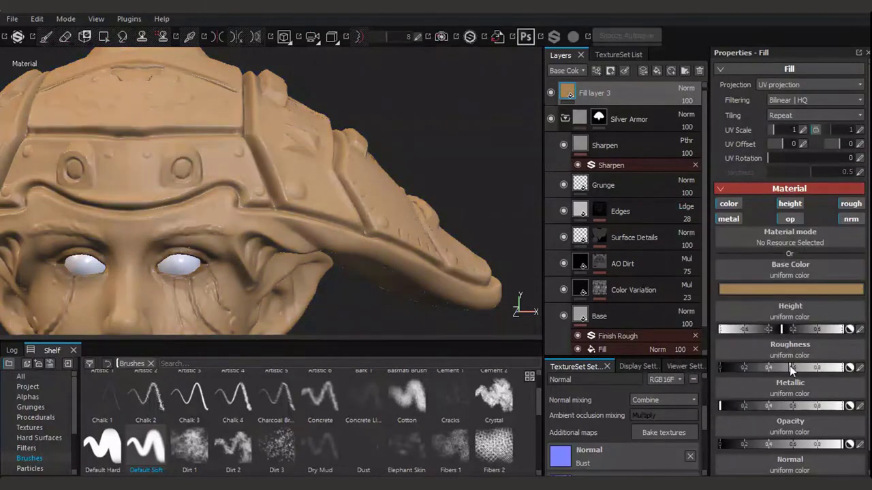
left_click(825, 293)
right_click(623, 92)
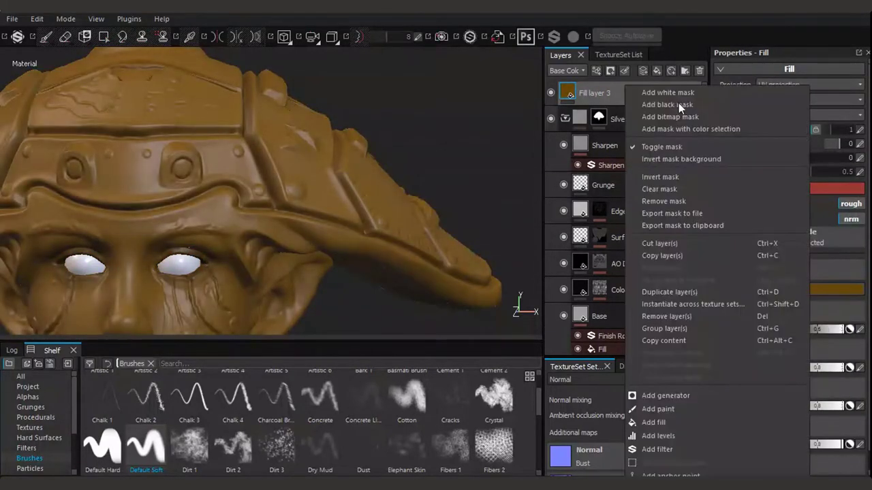
left_click(679, 102)
- Paint symmetric brown rivet dots on the helmet, then add a red copy of Fill layer 3
left_click(218, 38)
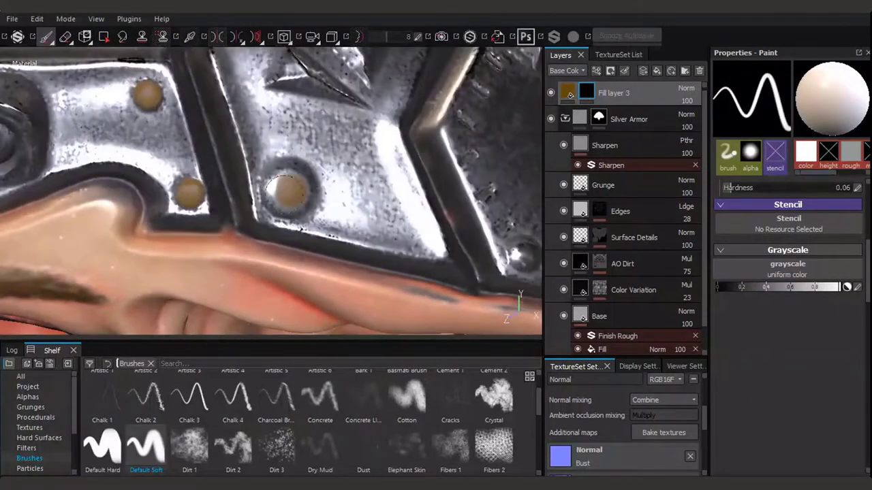
right_click_drag(277, 172, 407, 249, "alt")
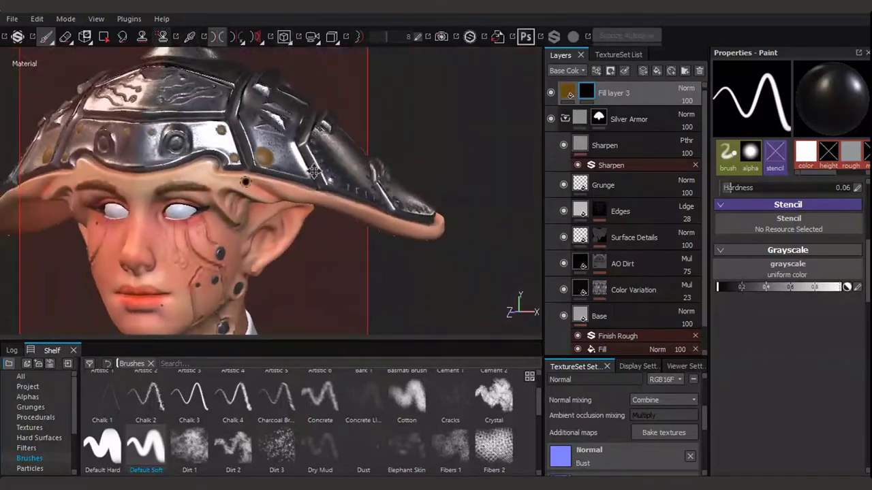
mouse_move(407, 249)
left_mouse_down("alt")
mouse_move(343, 334)
mouse_move(406, 183)
mouse_move(325, 130)
mouse_move(306, 170)
mouse_move(271, 164)
left_mouse_up("alt")
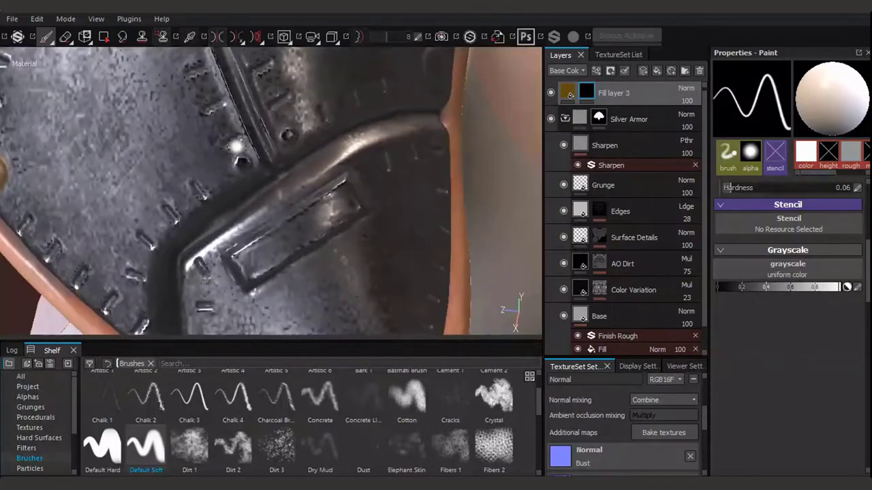
key("c")
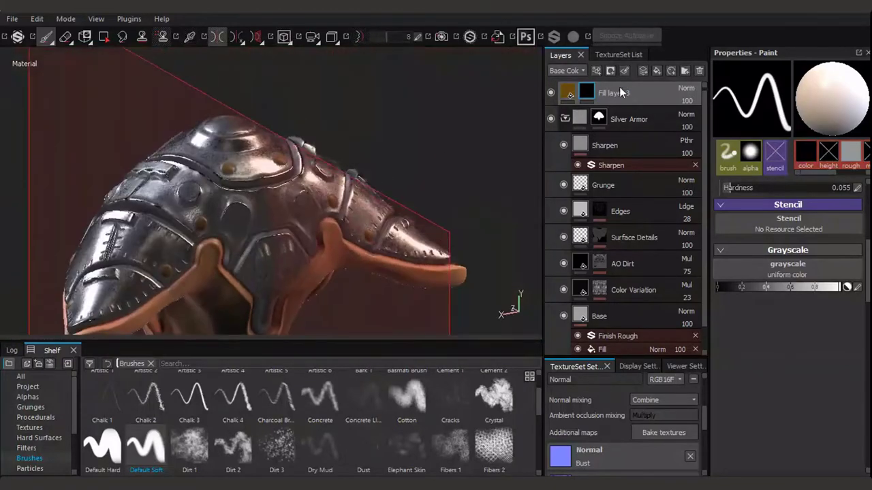
key("ctrl+d")
left_click(761, 284)
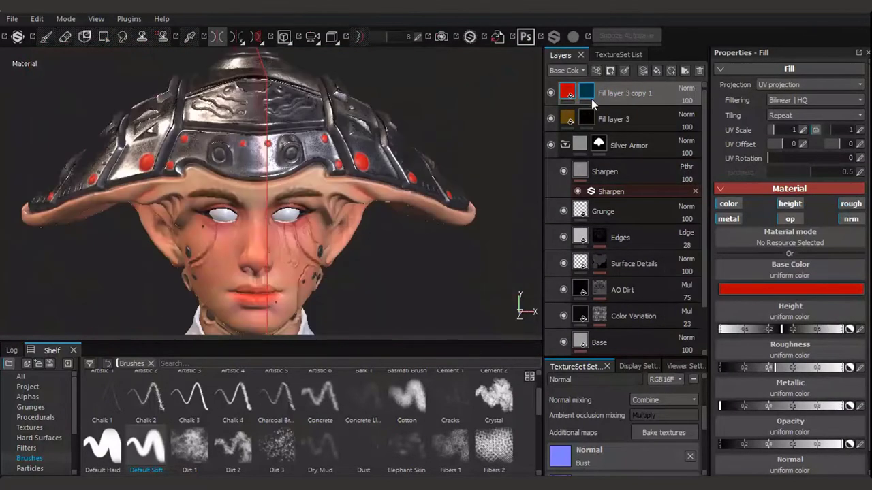
- Paint red strips and round inlays on the armor plates through copy 1's mask with a hard brush
key("1")
left_click_drag(341, 190, 297, 176, "alt")
key("c")
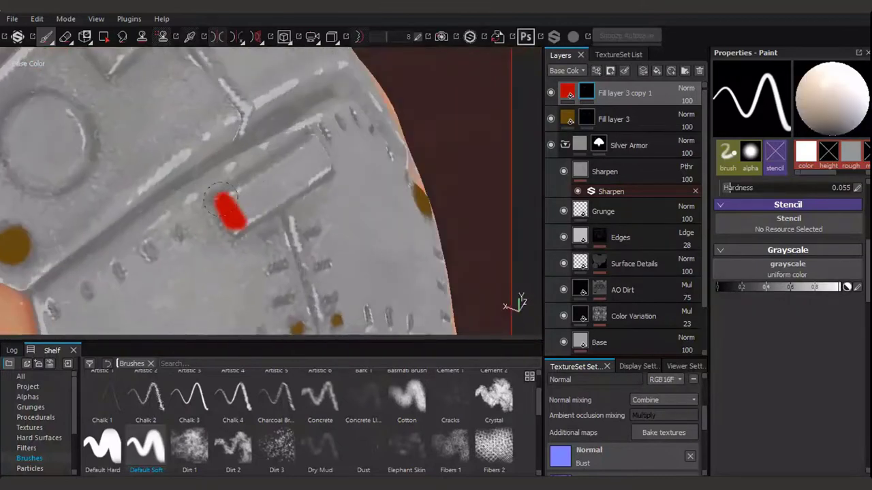
left_click_drag(328, 162, 260, 174, "alt")
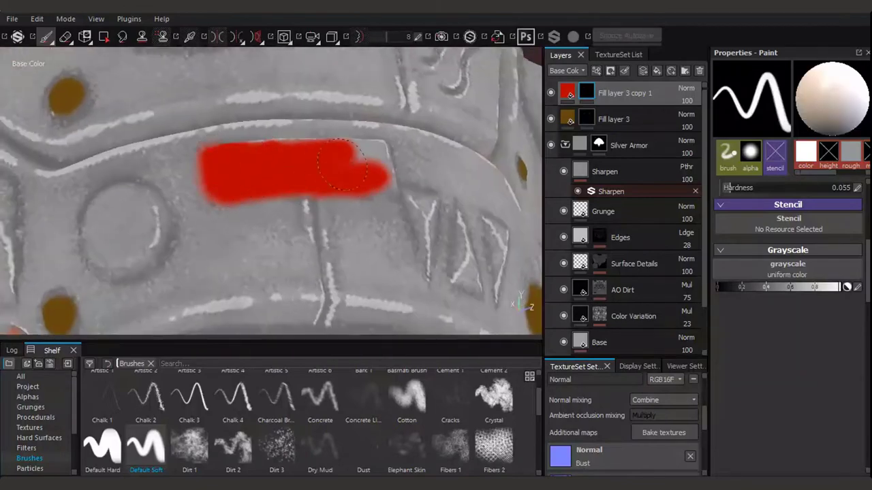
left_click_drag(343, 165, 332, 125, "alt")
left_click_drag(251, 175, 384, 227, "alt")
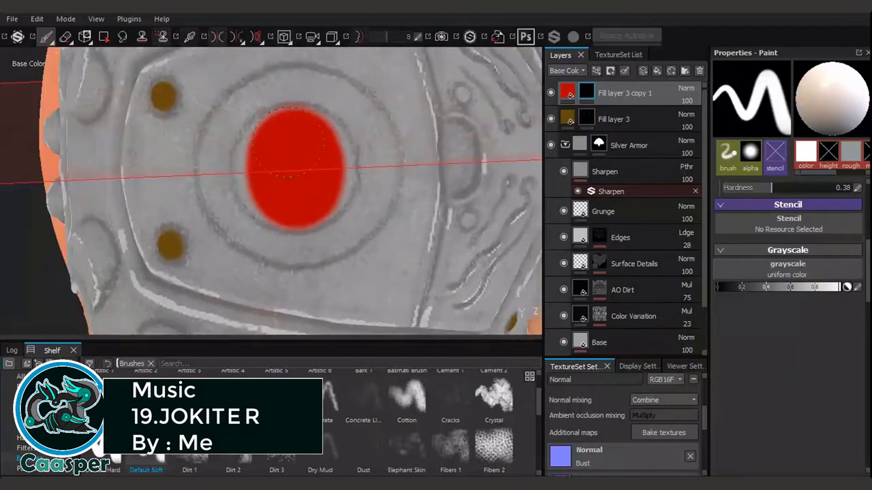
left_click_drag(289, 143, 175, 227, "alt")
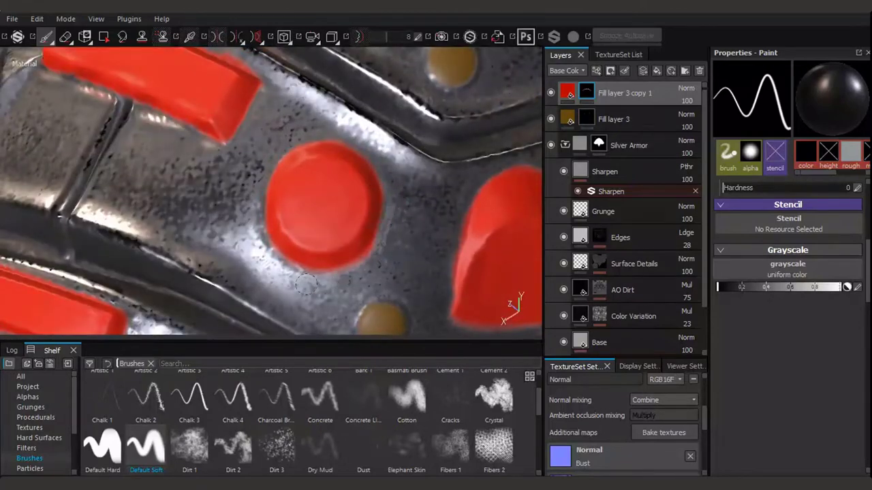
- Paint the cheek plate and studs into the Silver Armor mask in Base Color view
key("c")
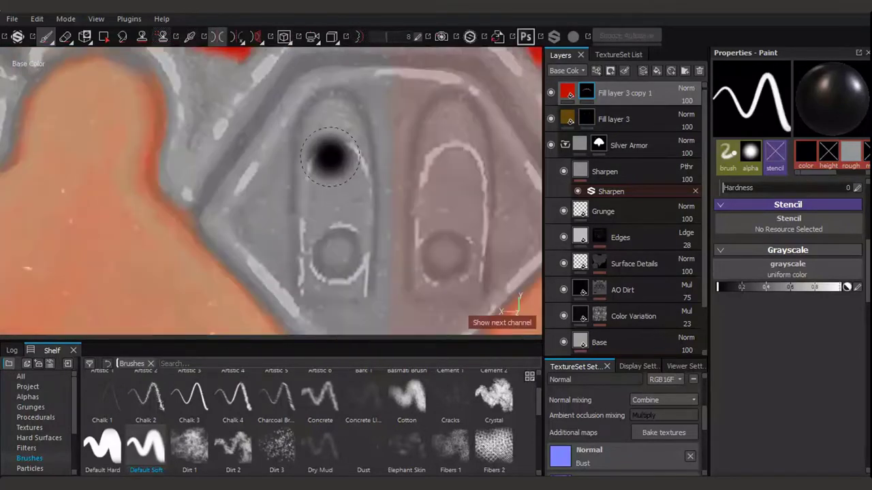
left_click_drag(349, 268, 380, 113, "alt")
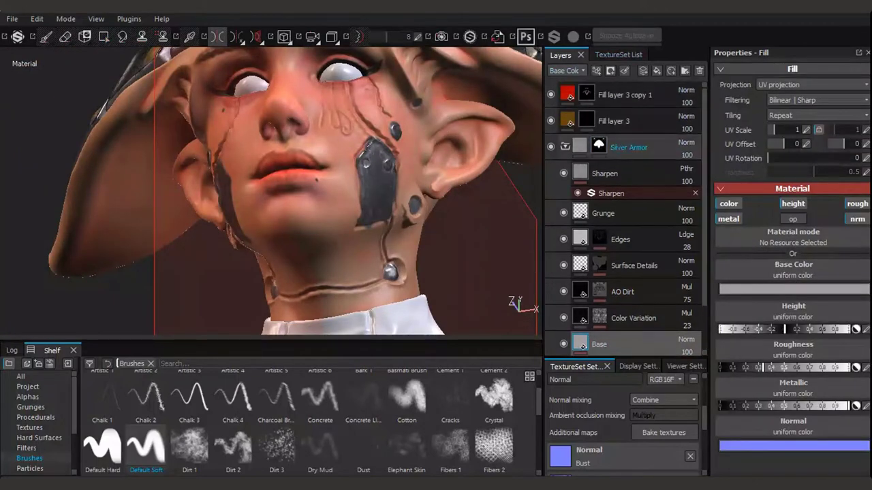
- Paint a red dot on the cheek plate via Fill layer 3 copy 1's mask and show the Alphas shelf
key("super")
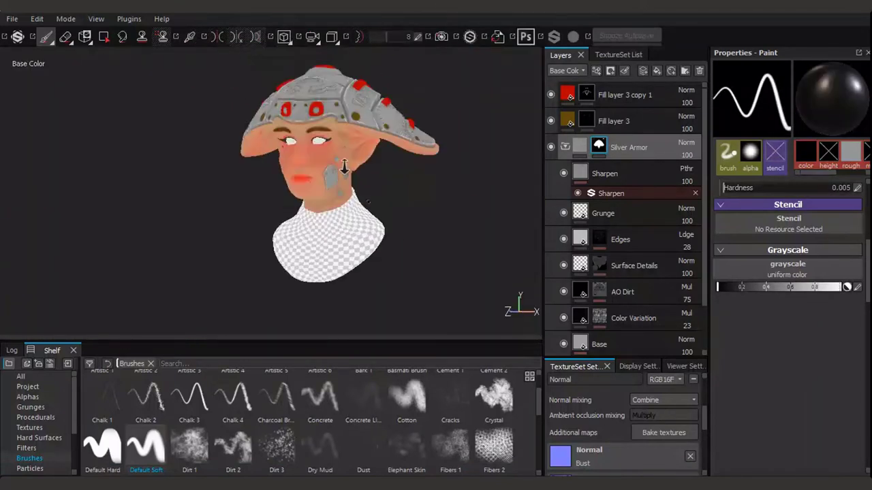
left_click(592, 99)
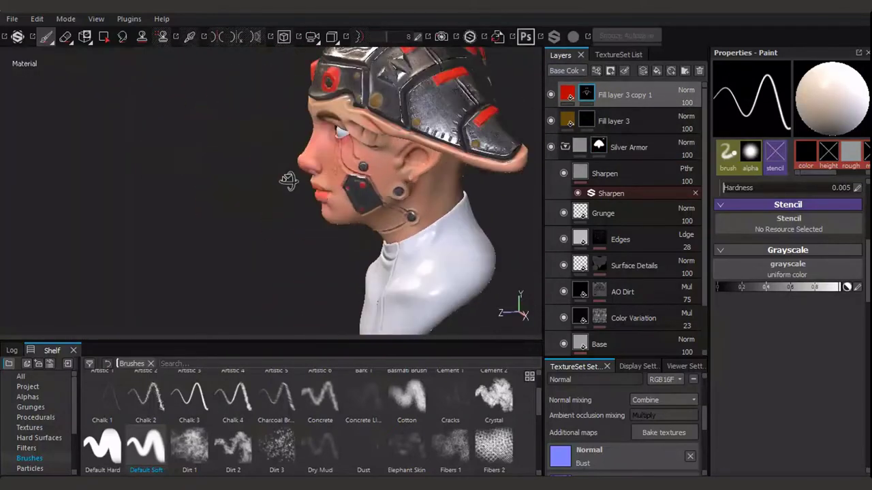
left_click(28, 397)
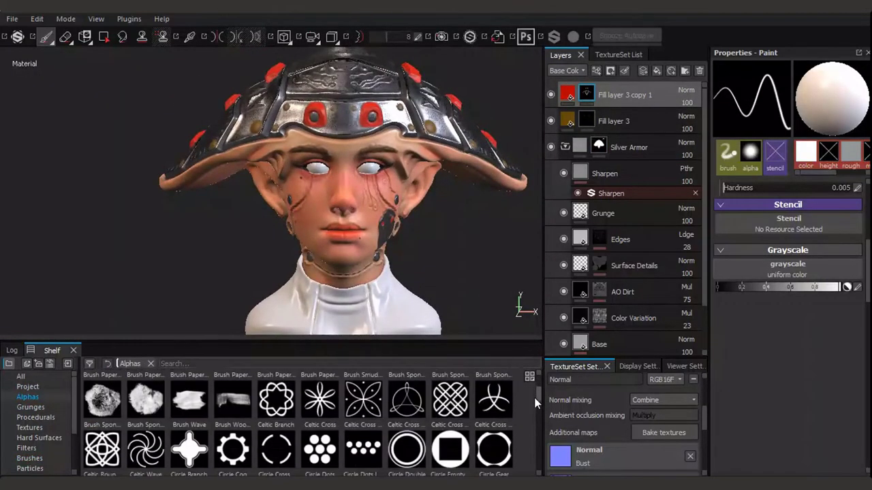
left_click_drag(535, 403, 540, 438)
- Pick the Sign Caution alpha and the Bullet Impact tool preset
left_click(450, 394)
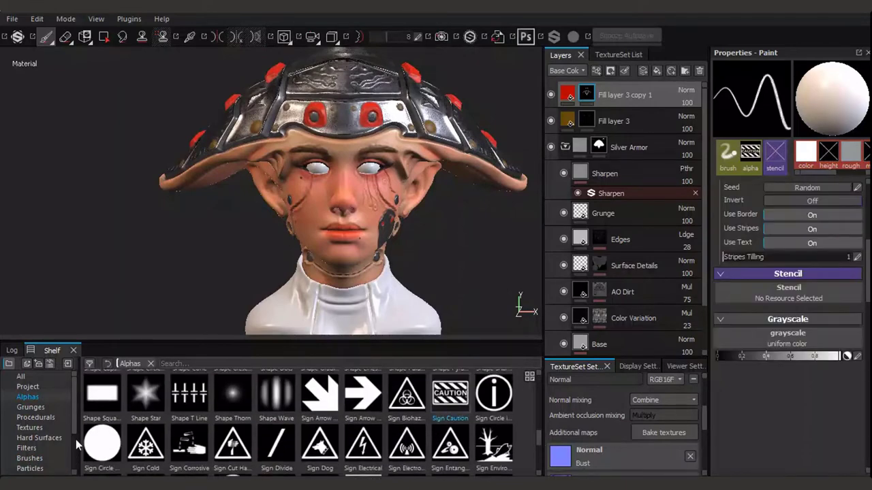
left_click(68, 458)
scroll(75, 442, "down", 2)
left_click(41, 428)
left_click(145, 391)
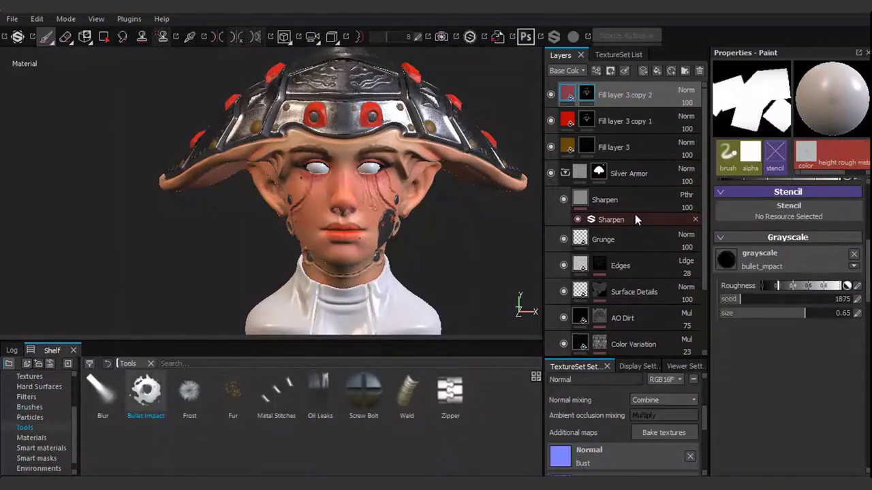
- Set the top fill layer copy to orange and select its mask
left_click(616, 95)
left_click(843, 289)
left_click(762, 351)
left_click(587, 94)
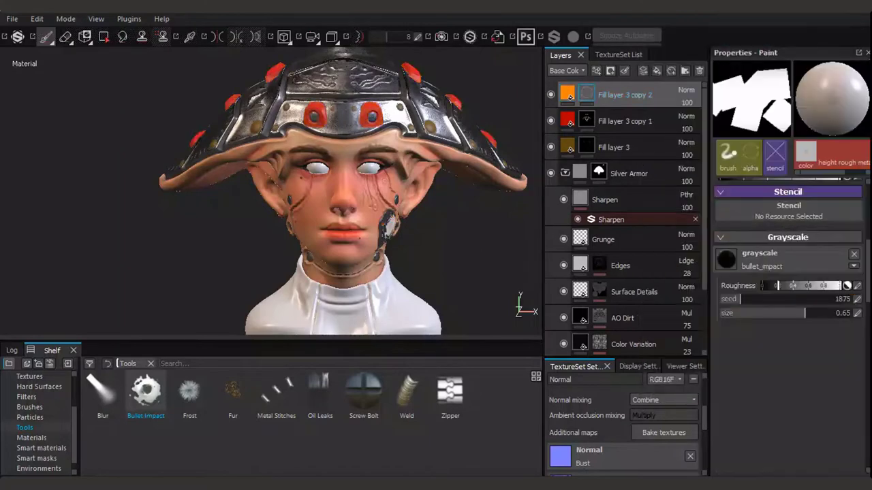
- Load the Default Soft brush with Sign Caution as a stencil at stripe tiling 2
left_click(29, 406)
left_click(146, 446)
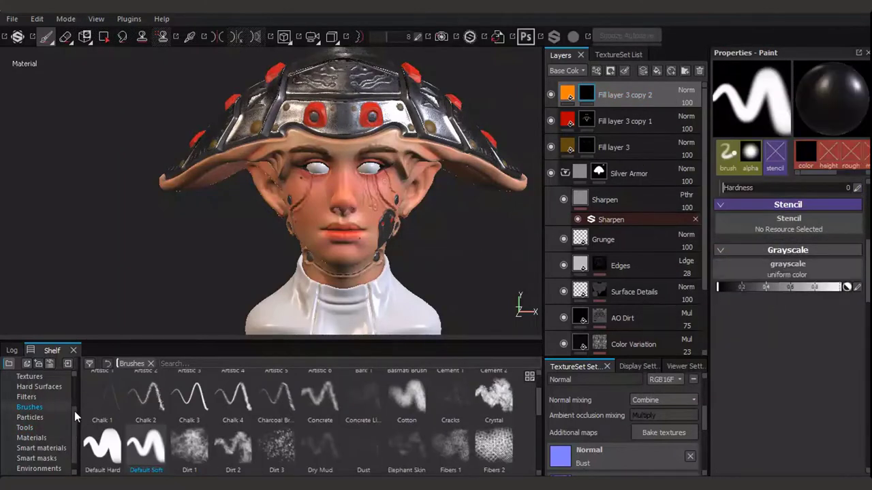
scroll(74, 412, "up", 3)
left_click(28, 396)
left_click_drag(540, 394, 538, 435)
scroll(538, 436, "up", 1)
mouse_move(450, 388)
left_mouse_down()
mouse_move(757, 218)
mouse_move(752, 202)
left_mouse_up()
scroll(402, 225, "up", 3)
scroll(402, 225, "up", 3)
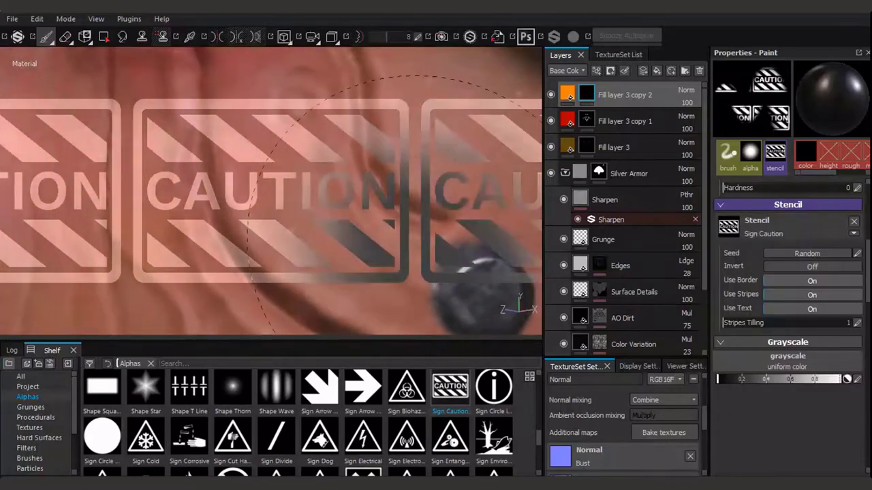
mouse_move(408, 225)
left_mouse_down("alt")
mouse_move(272, 195)
mouse_move(282, 140)
mouse_move(389, 203)
mouse_move(488, 226)
mouse_move(380, 239)
mouse_move(515, 247)
mouse_move(392, 96)
mouse_move(408, 137)
left_mouse_up("alt")
left_click_drag(774, 323, 737, 323)
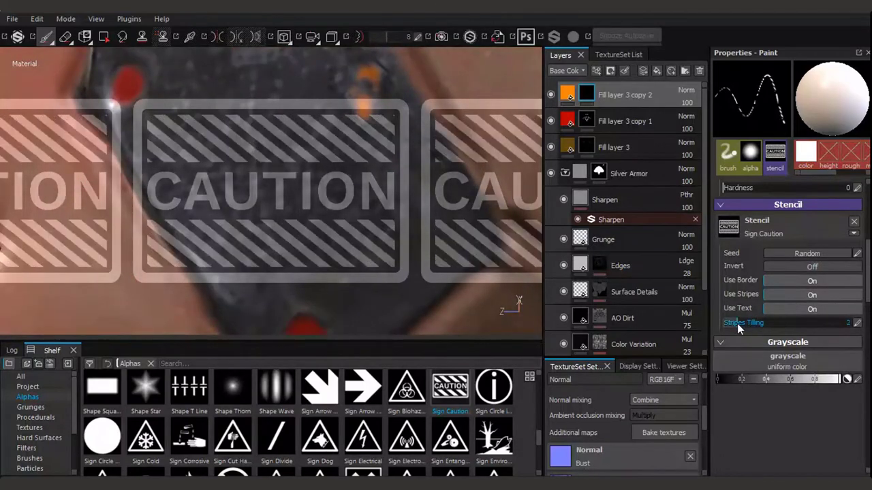
- Paint the caution stencil in white onto the cheek armour plate
scroll(729, 325, "up", 2)
scroll(769, 263, "up", 3)
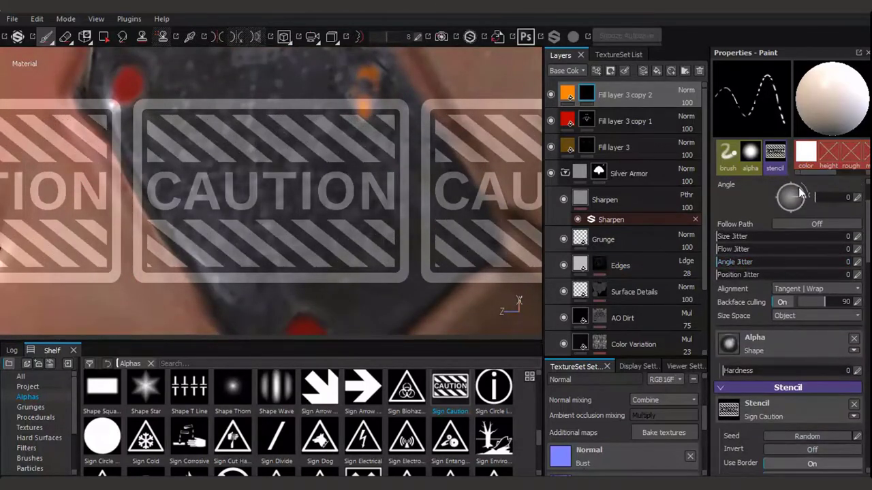
left_click_drag(302, 197, 259, 170, "alt")
scroll(783, 286, "down", 5)
mouse_move(409, 204)
left_mouse_down("alt")
mouse_move(516, 148)
mouse_move(432, 284)
mouse_move(467, 292)
left_mouse_up("alt")
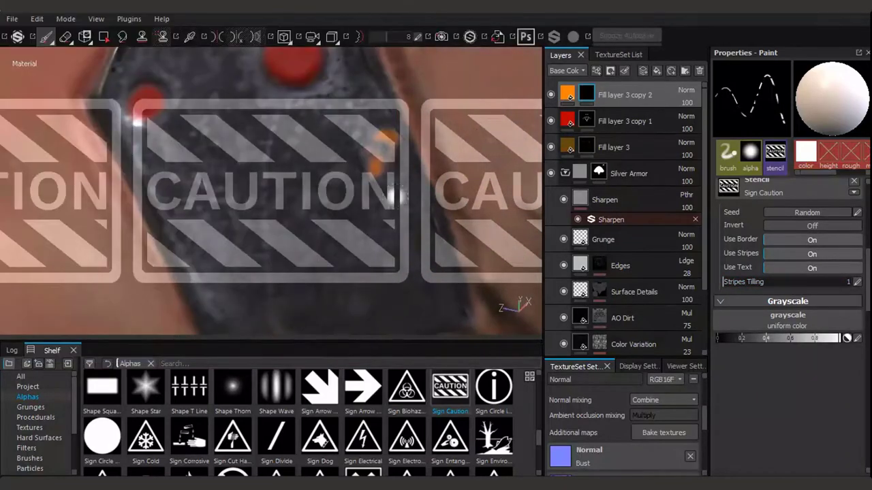
key("x")
left_click_drag(368, 136, 381, 209, "alt")
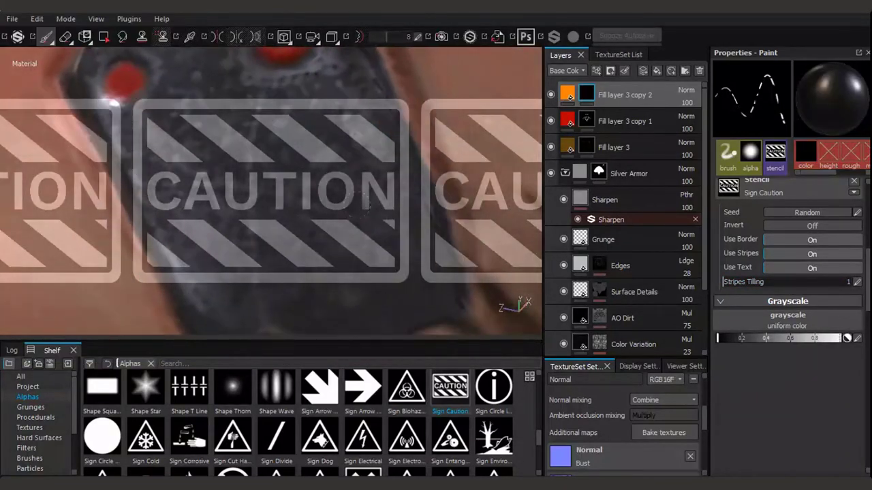
key("x")
left_click_drag(205, 163, 220, 208)
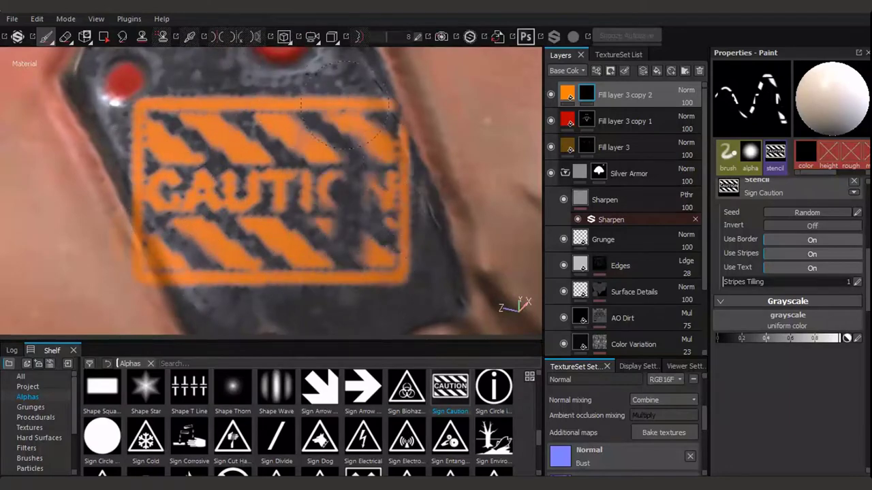
mouse_move(344, 102)
left_mouse_down("alt")
mouse_move(264, 182)
mouse_move(329, 245)
left_mouse_up("alt")
- Stamp a Bullet Impact splash on the cheek plate, then undo it
left_click(24, 417)
left_click(146, 391)
left_click(286, 232)
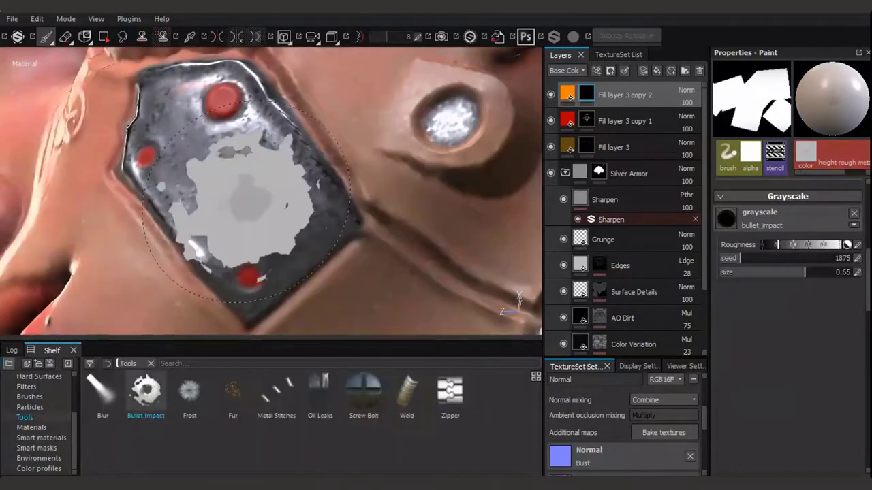
key("ctrl+z")
- Paint the Sign Caution stencil decal onto the cheek plate and check it on the whole head
scroll(867, 235, "up", 4)
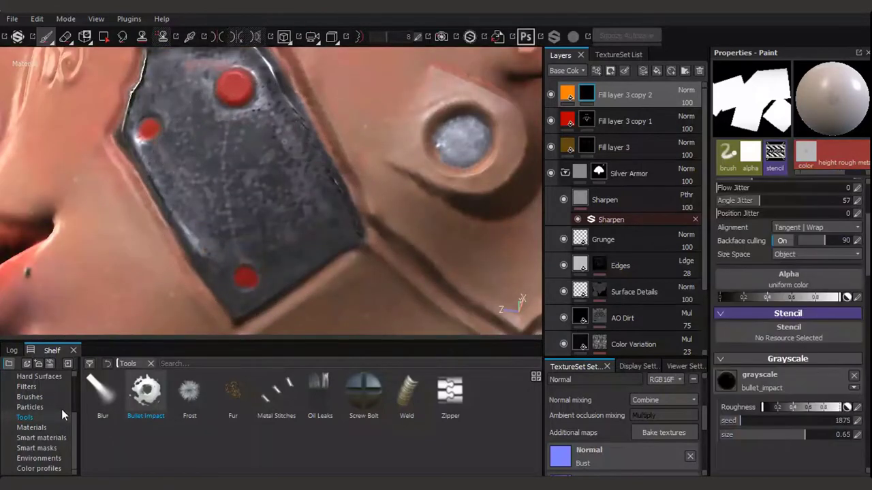
scroll(61, 409, "up", 2)
left_click(27, 377)
scroll(472, 408, "down", 5)
mouse_move(451, 401)
left_mouse_down()
mouse_move(759, 333)
mouse_move(726, 467)
left_mouse_up()
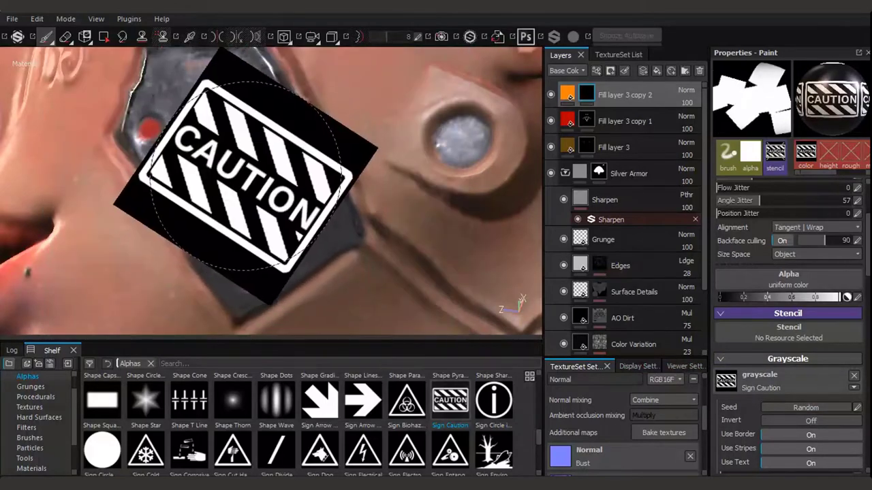
key("f")
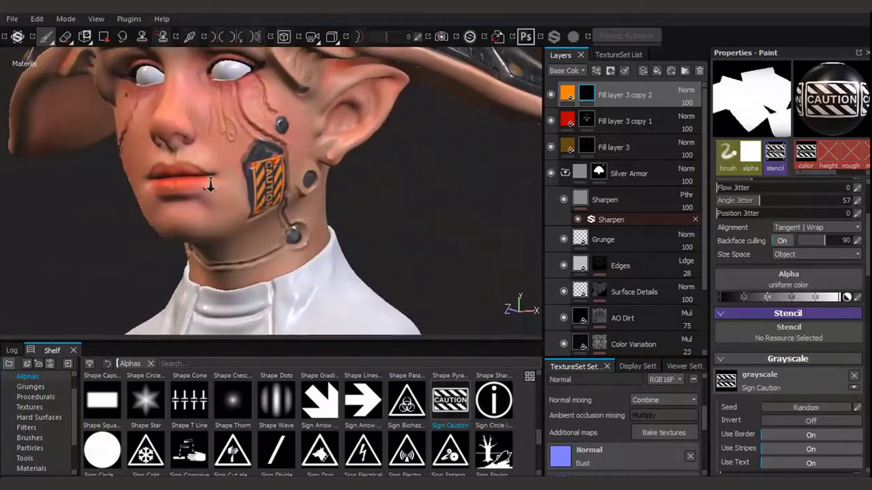
- Set the decal's fill-layer roughness to 0 and raise its height slightly
left_click(623, 96)
left_click_drag(781, 367, 720, 367)
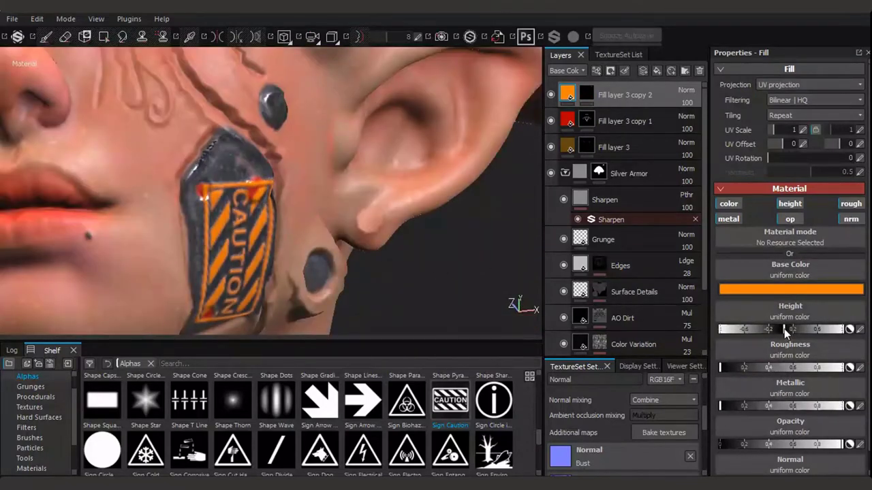
left_click(790, 330)
- Inspect the decal in the base colour channel from the hat and side views
key("f")
scroll(344, 173, "up", 5)
key("shift+c")
mouse_move(444, 218)
left_mouse_down("alt")
mouse_move(459, 210)
mouse_move(426, 250)
mouse_move(497, 202)
left_mouse_up("alt")
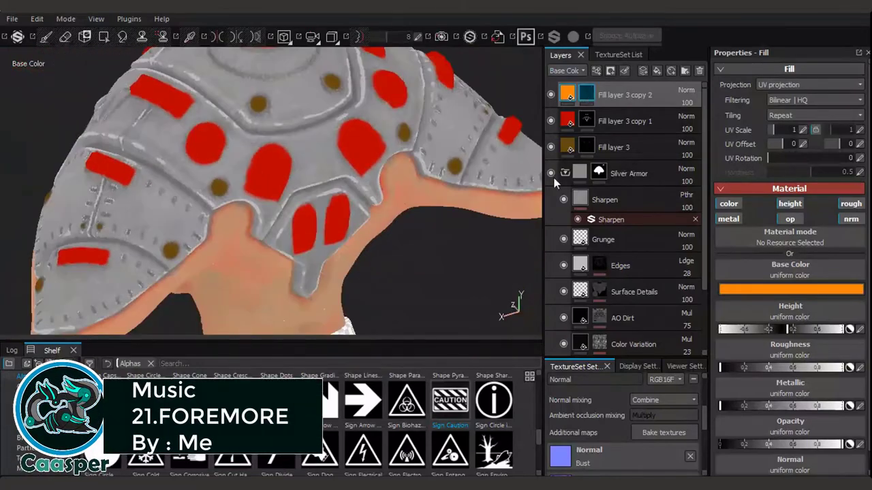
key("1")
left_click_drag(406, 401, 726, 382)
mouse_move(477, 204)
left_mouse_down("alt")
mouse_move(464, 170)
mouse_move(439, 170)
mouse_move(425, 276)
left_mouse_up("alt")
key("m")
scroll(541, 443, "down", 3)
scroll(505, 412, "down", 1)
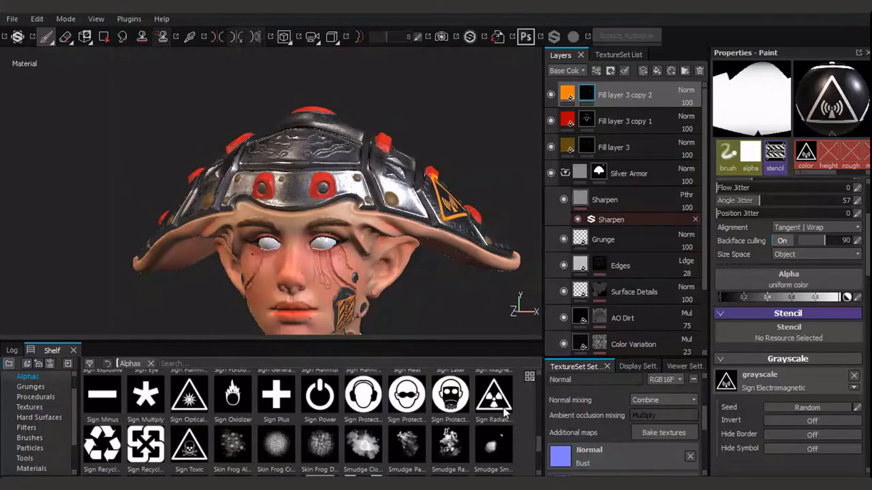
- Try Sign Radiation as the brush shape on the hat top, then remove it
left_click(506, 412)
mouse_move(408, 204)
left_mouse_down("alt")
mouse_move(447, 102)
mouse_move(273, 141)
mouse_move(448, 221)
mouse_move(440, 243)
mouse_move(311, 224)
mouse_move(364, 231)
left_mouse_up("alt")
key("c")
key("c")
key("m")
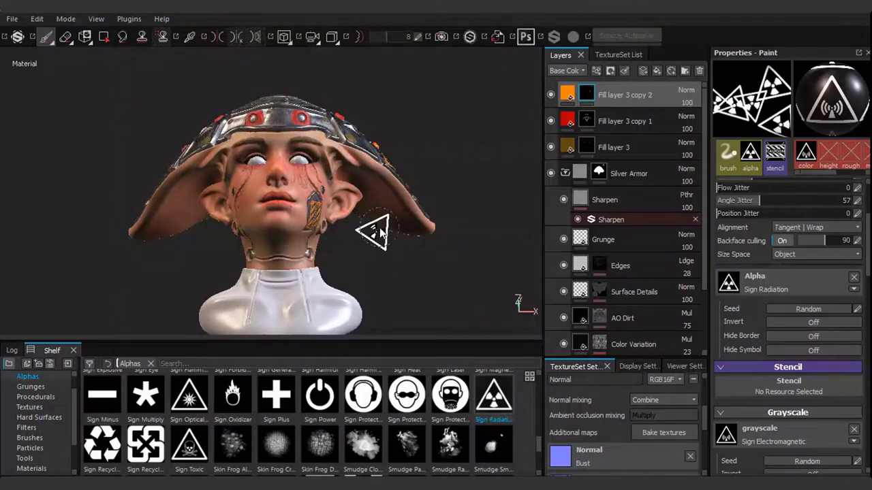
left_click_drag(385, 74, 419, 190, "alt")
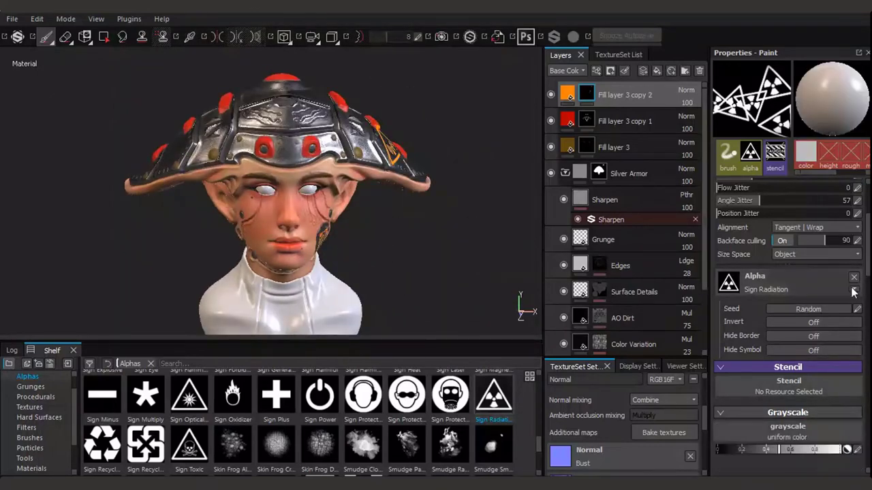
left_click(854, 289)
scroll(790, 273, "up", 5)
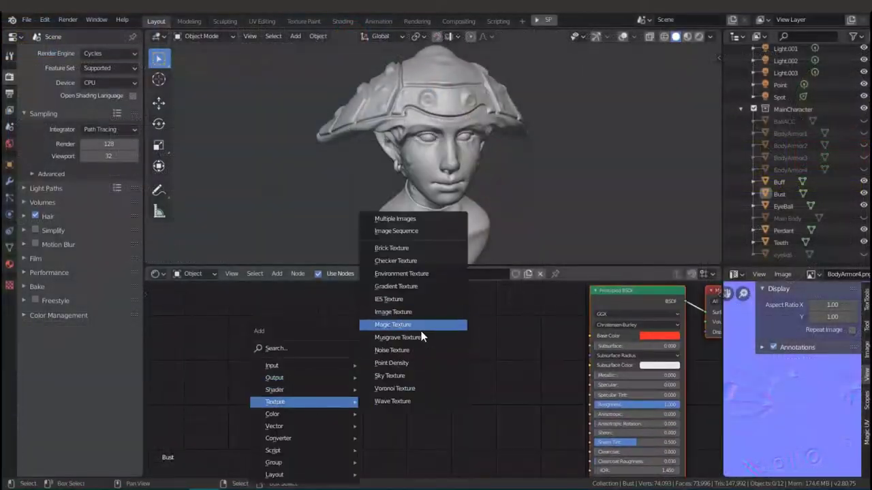
- In Blender, add an Image Texture node loaded with Style14_Bust_BaseColor.png
left_click(392, 312)
left_click(249, 361)
left_click(262, 385)
double_click(186, 93)
double_click(261, 346)
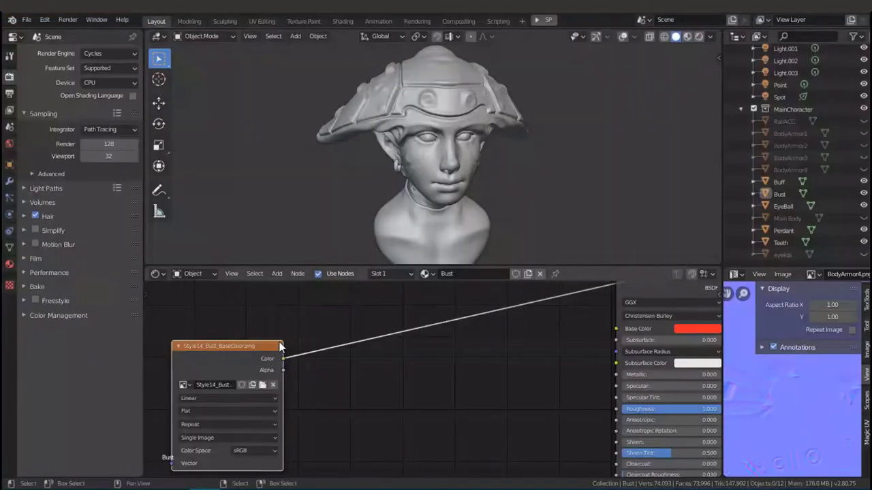
- Preview the bust in rendered shading, save the file, and reposition the image texture node
left_click(698, 36)
key("ctrl+s")
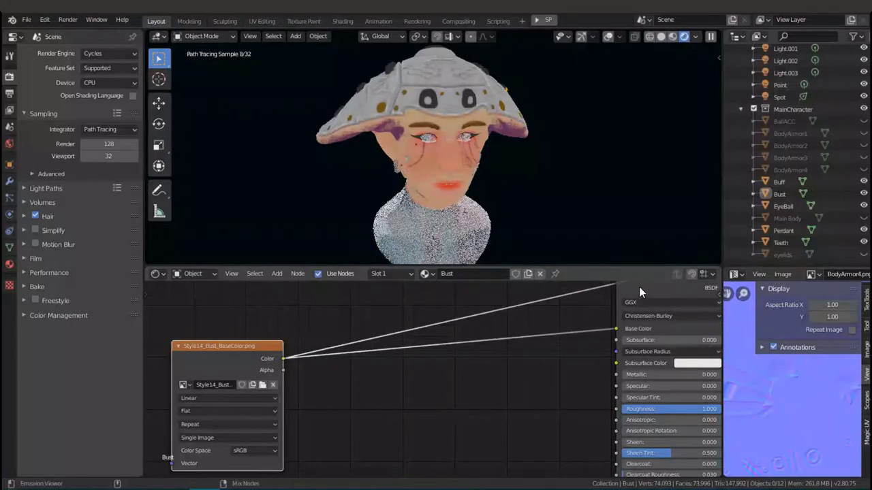
mouse_move(545, 244)
middle_mouse_down()
mouse_move(338, 236)
mouse_move(568, 193)
middle_mouse_up()
key("g")
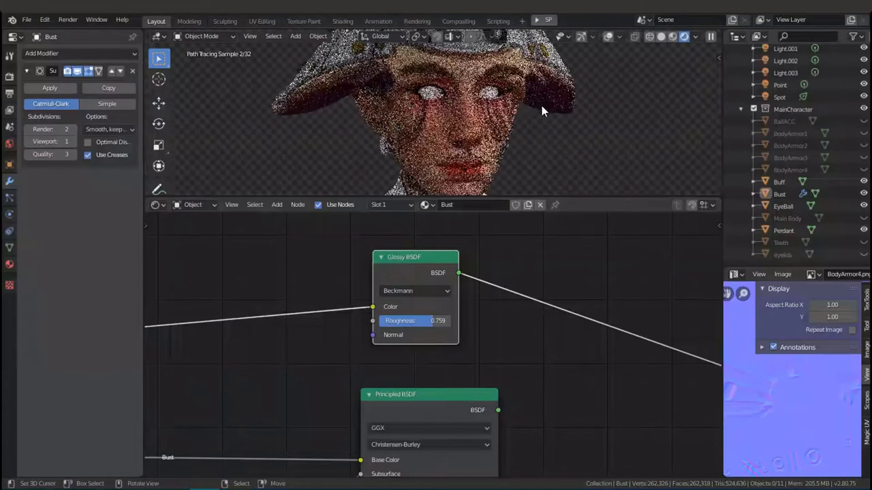
- Scroll the node editor to view the bust's ColorRamp and Glossy BSDF nodes
scroll(373, 326, "up", 1)
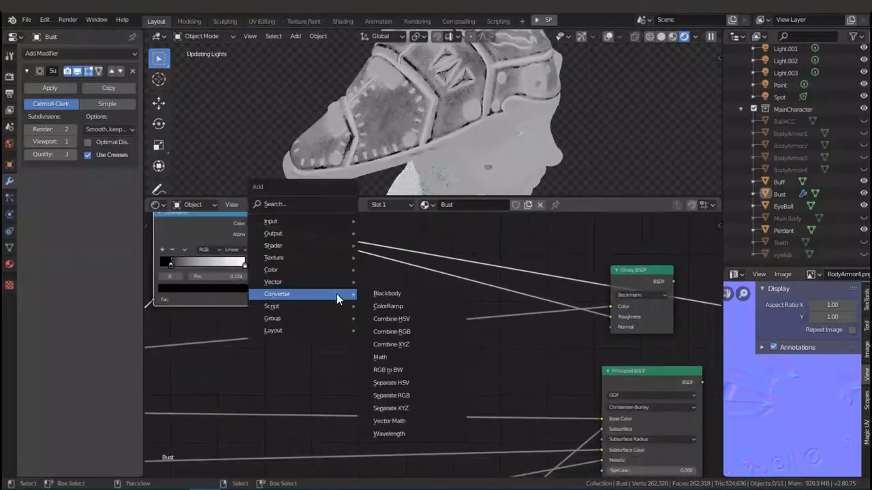
- Add a Bump node to the bust material and lower its strength to 0.263
left_click(382, 282)
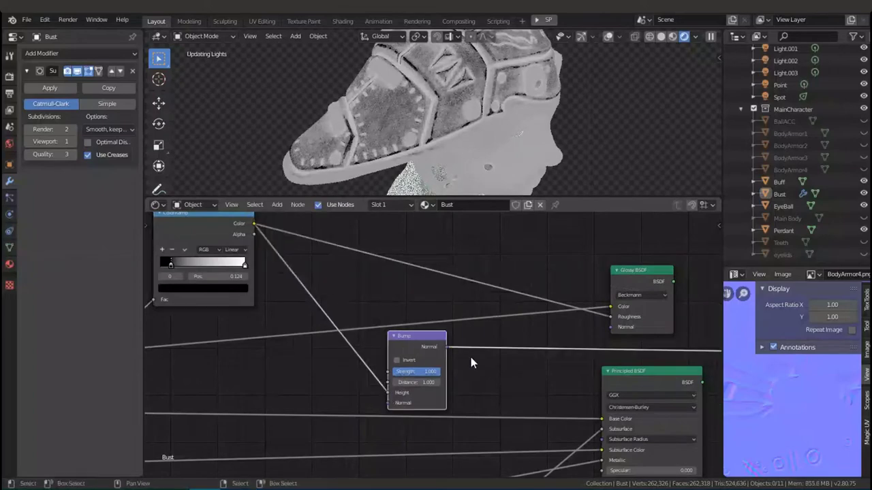
scroll(471, 357, "up", 3)
mouse_move(436, 387)
left_mouse_down()
mouse_move(408, 388)
mouse_move(425, 392)
left_mouse_up()
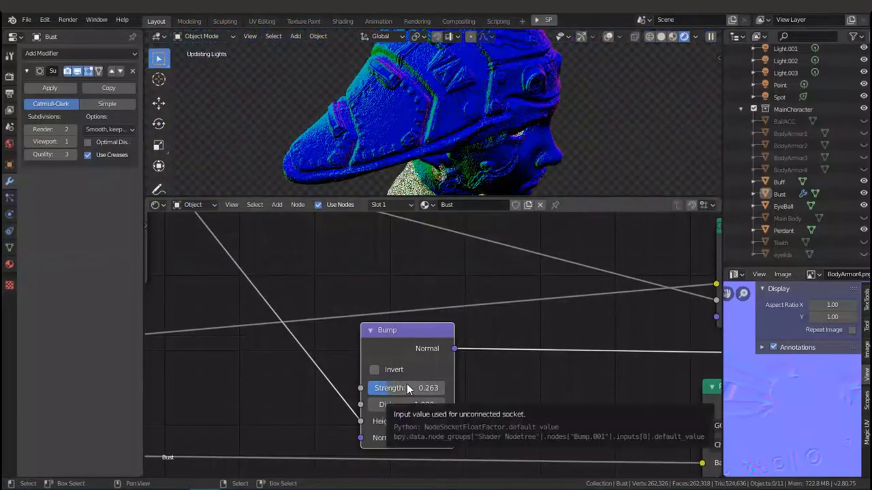
scroll(407, 387, "down", 3)
scroll(393, 135, "up", 4)
scroll(393, 136, "down", 2)
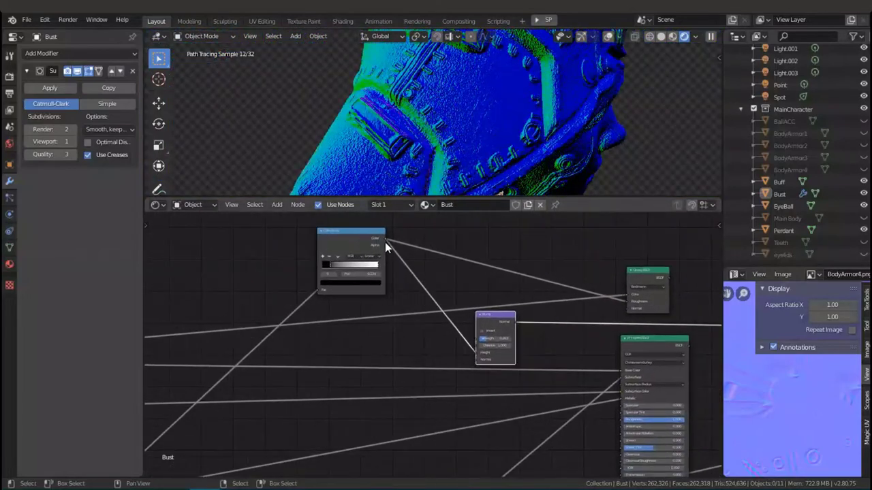
- Look for a Mix node in the add menu and survey the node tree
left_click(386, 248, "ctrl+shift")
scroll(448, 321, "down", 3)
key("shift+a")
key("Escape")
scroll(348, 290, "up", 4)
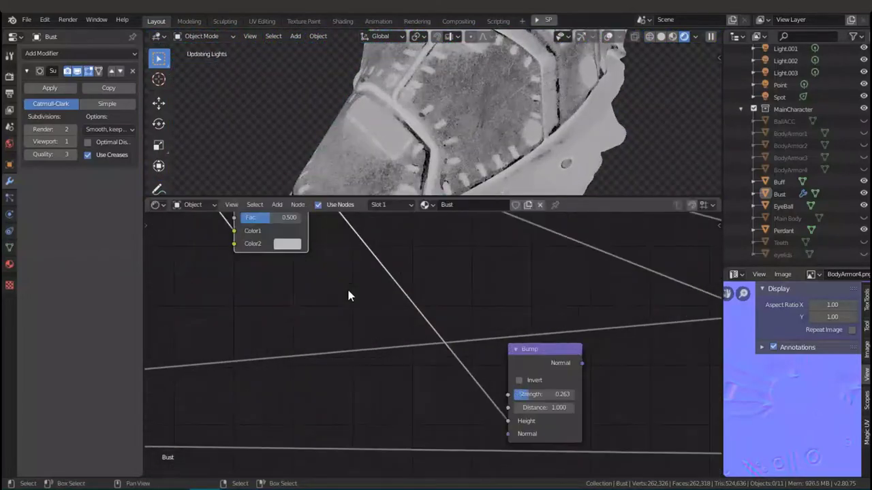
scroll(368, 313, "down", 5)
scroll(436, 361, "up", 2)
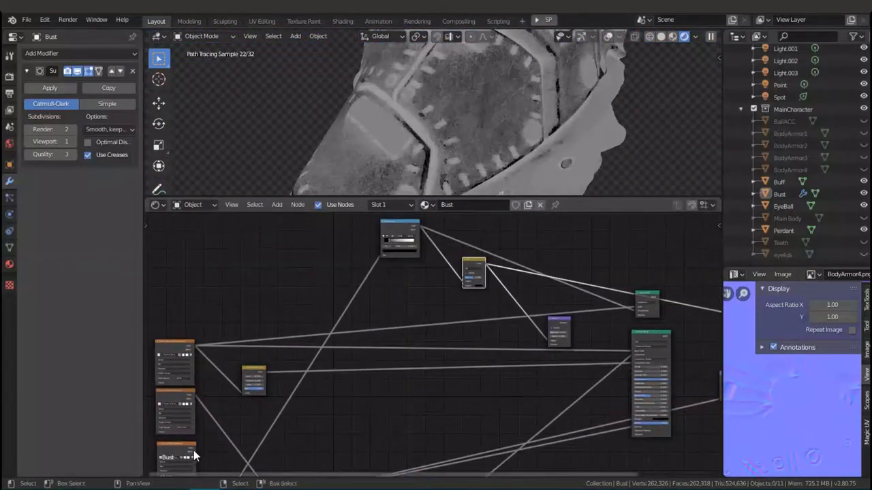
scroll(512, 365, "right", 3)
scroll(434, 333, "left", 2)
scroll(423, 341, "left", 3)
scroll(414, 344, "down", 2)
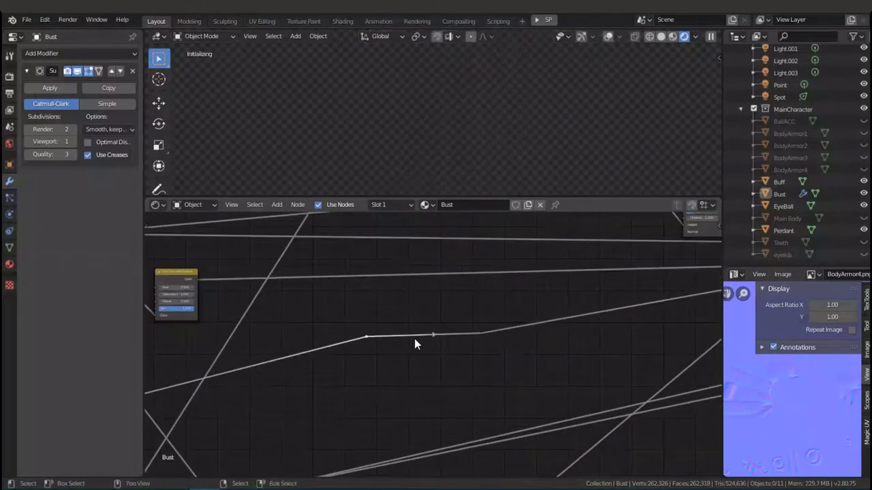
scroll(507, 286, "down", 4)
scroll(488, 327, "up", 3)
- Save the blend file and move the selected nodes aside to make room for an Invert node
key("ctrl+s")
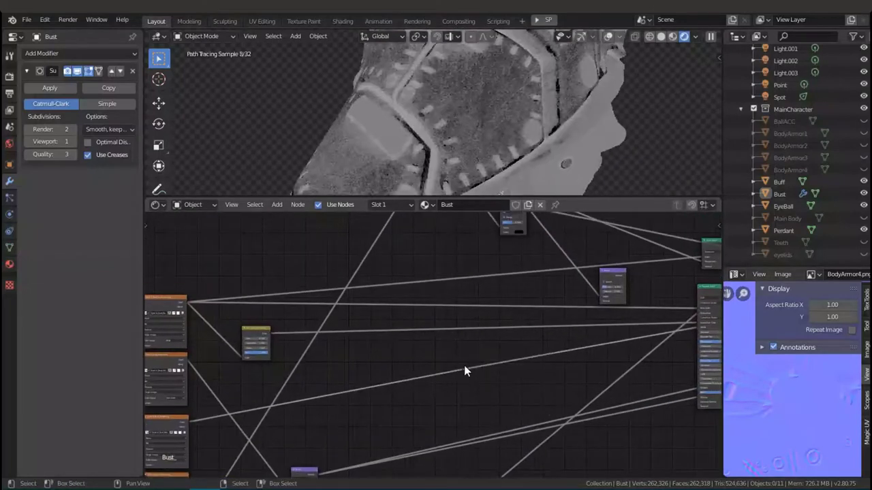
scroll(465, 385, "right", 3)
key("g")
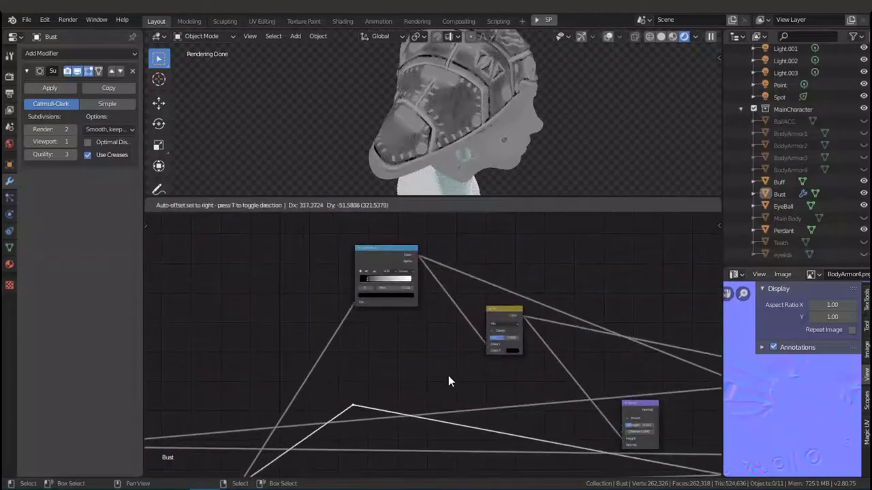
key("shift+a")
- Place the Invert node before the Mix node and turn the viewport to face the bust
left_click(417, 338)
scroll(479, 354, "up", 2)
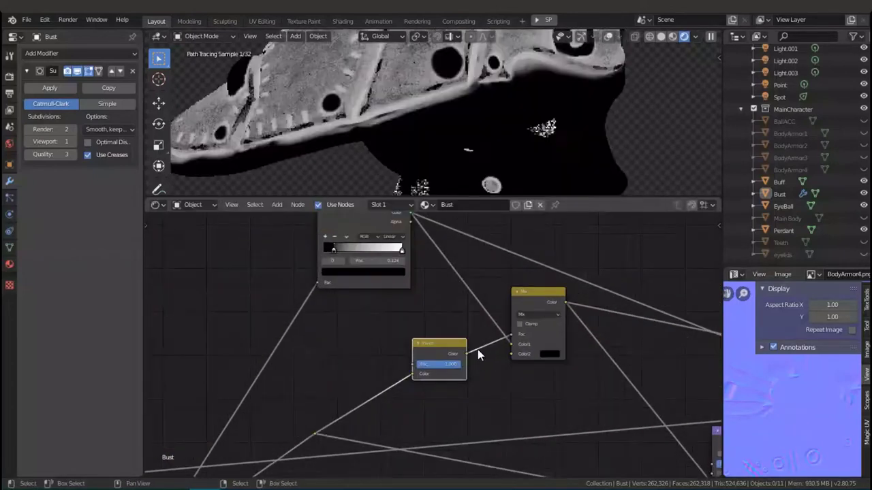
scroll(519, 337, "right", 3)
middle_click_drag(534, 119, 370, 94)
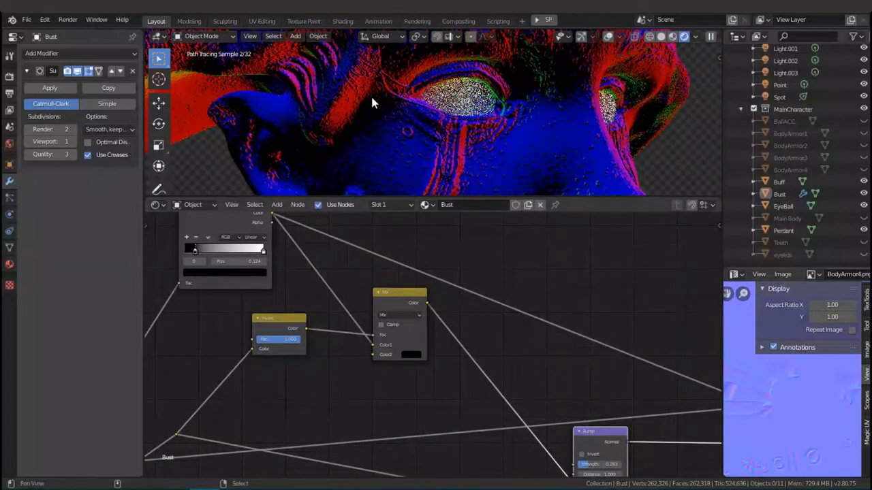
middle_click_drag(613, 432, 402, 351)
scroll(623, 350, "down", 2)
scroll(346, 147, "up", 2)
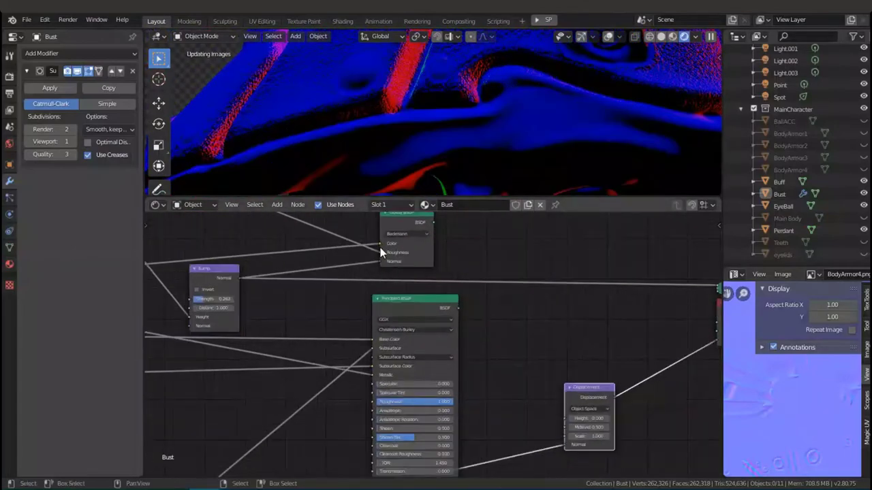
scroll(337, 293, "up", 3)
middle_click_drag(391, 146, 578, 356)
scroll(579, 356, "down", 2)
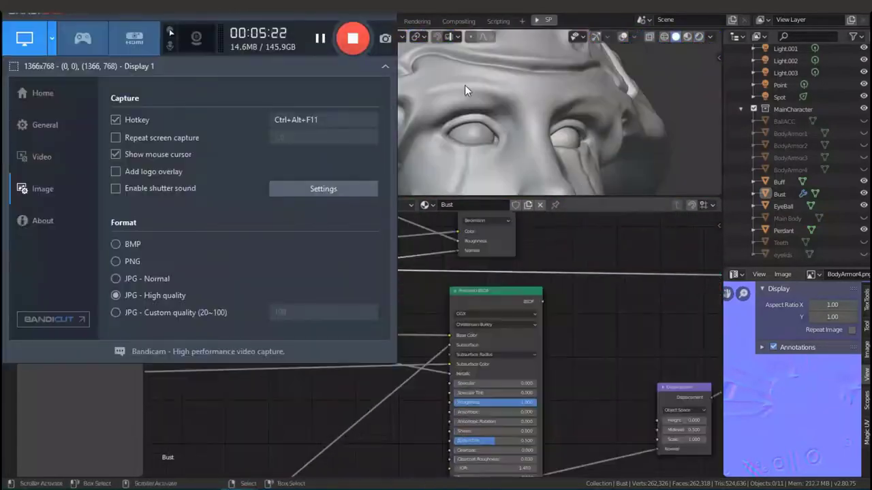
- Switch the viewport to Rendered shading and set the Glossy BSDF distribution to GGX
key("z")
left_click(623, 126)
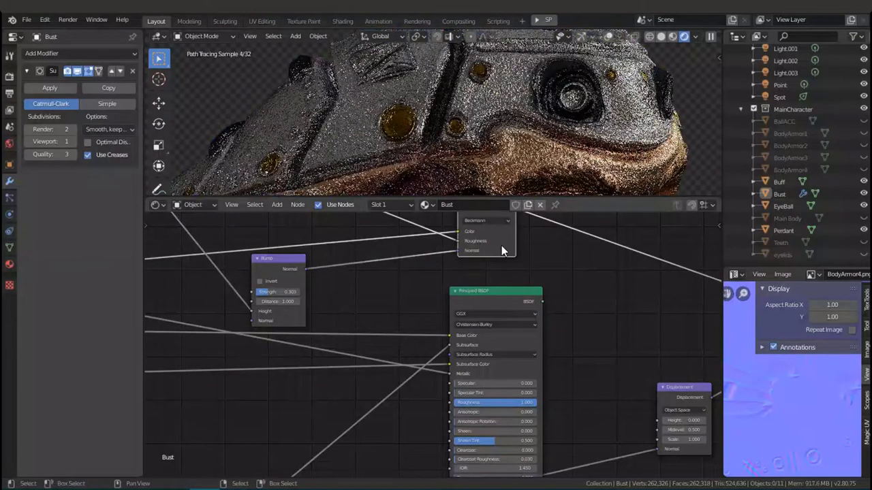
scroll(501, 245, "up", 2)
left_click(605, 300)
left_click(579, 339)
- Place a Mix Shader at Fac 0.500 to the right of the Glossy BSDF
middle_click_drag(370, 323, 509, 378)
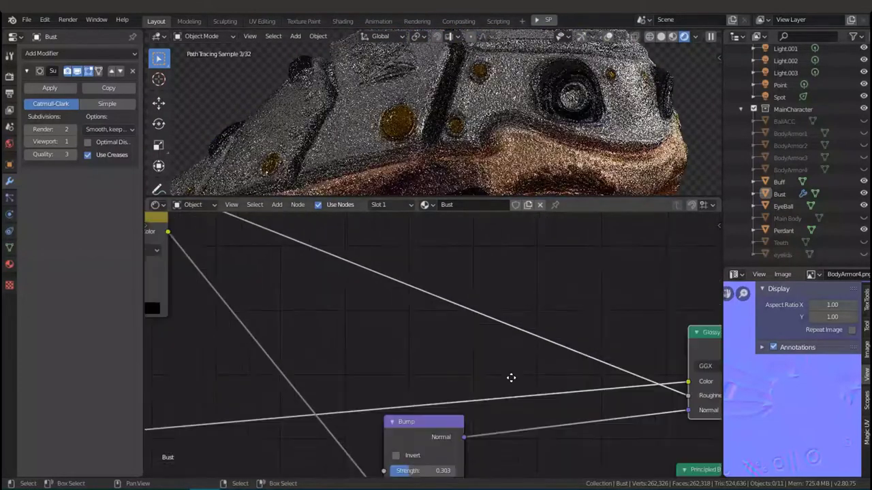
left_click_drag(237, 269, 212, 266)
middle_click_drag(333, 302, 581, 279)
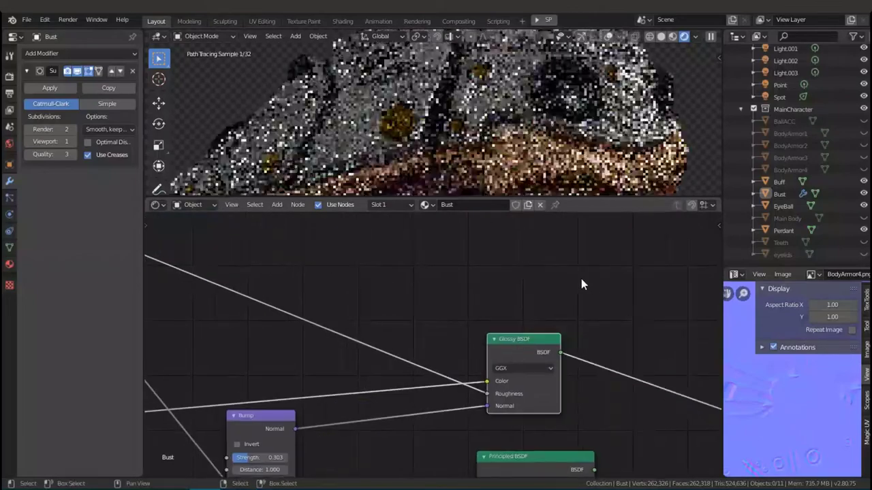
middle_click_drag(571, 123, 506, 340)
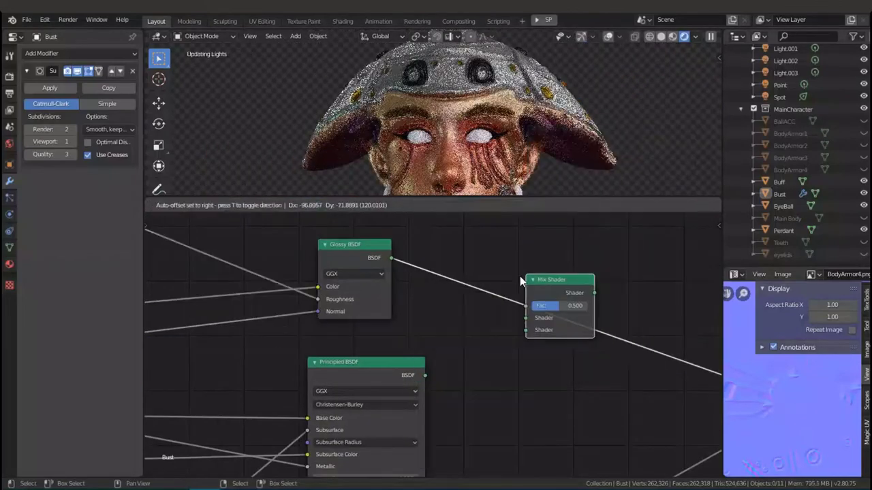
- Save Style 14.blend and pan the node tree to the shader nodes
key("ctrl+s")
scroll(518, 286, "down", 2)
scroll(476, 331, "down", 2)
scroll(542, 314, "down", 2)
middle_click_drag(542, 314, 495, 349)
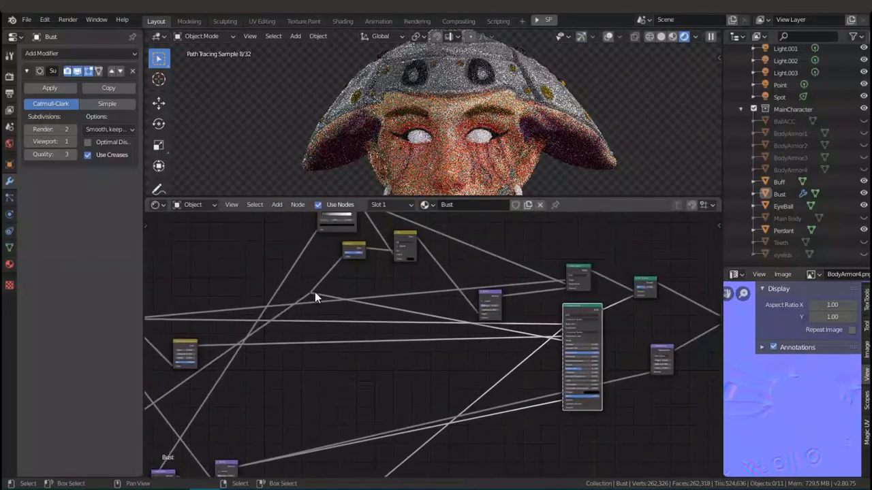
scroll(312, 290, "up", 2)
scroll(488, 238, "up", 1)
scroll(608, 289, "down", 2)
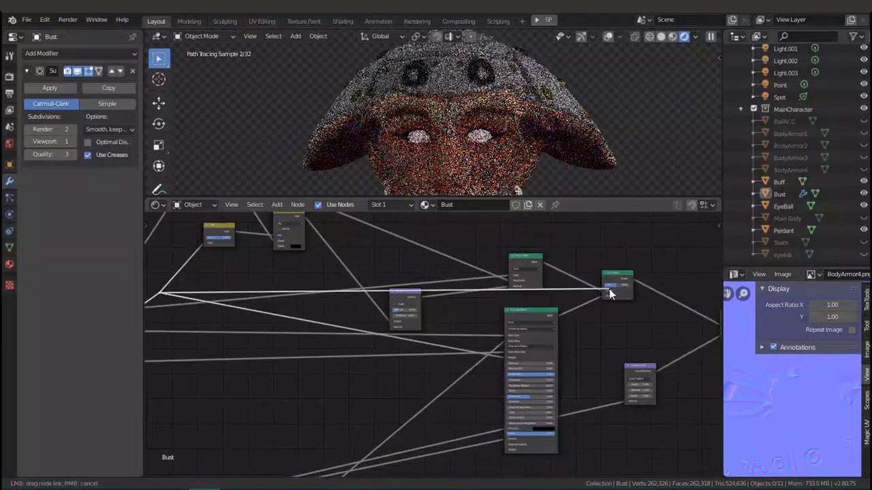
scroll(660, 306, "up", 5)
- Connect the Principled BSDF output into the Mix Shader's second Shader input
left_click_drag(402, 371, 483, 325)
scroll(374, 317, "up", 1)
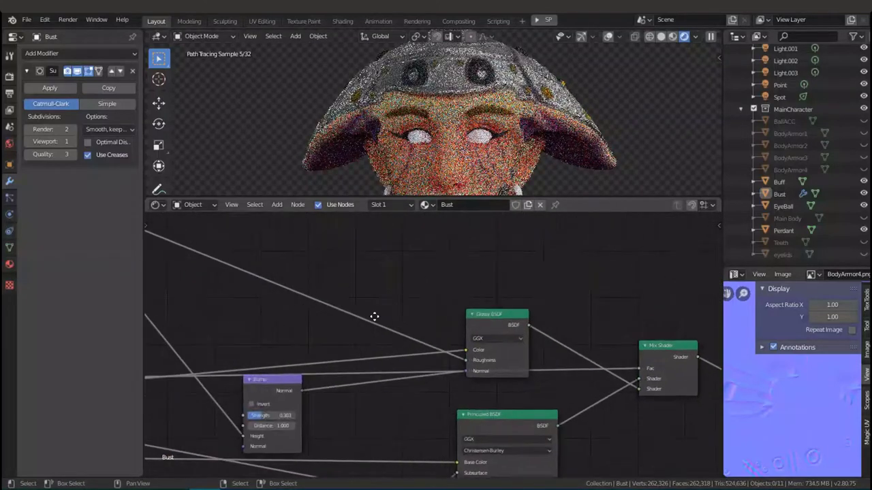
key("shift+a")
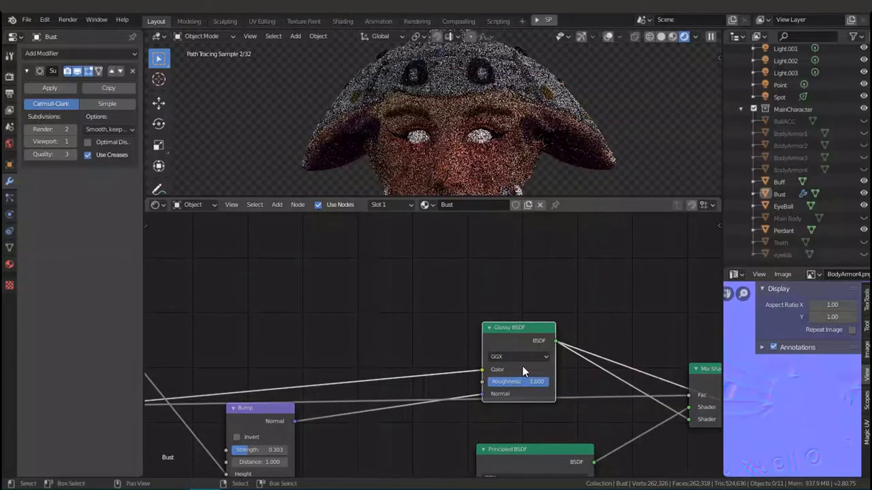
scroll(360, 282, "up", 2)
- Duplicate the ColorRamp above the original and slide the copy's white stop inward
middle_click_drag(181, 275, 343, 327)
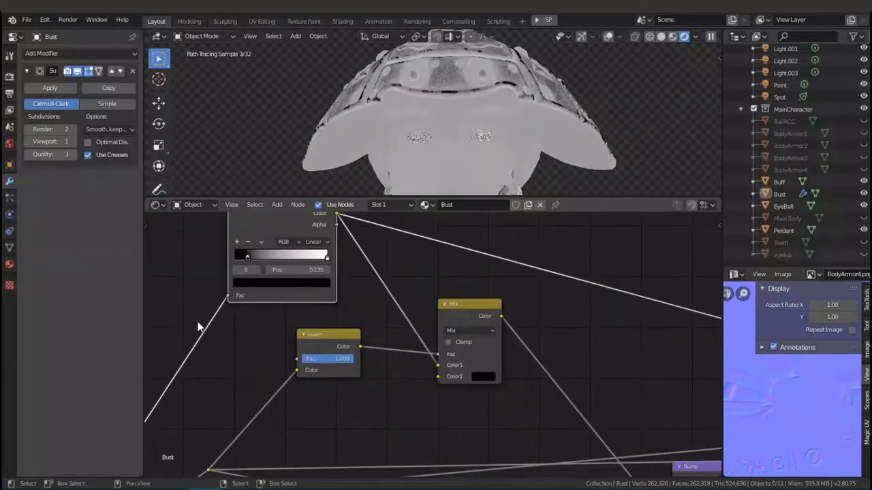
key("shift+a")
left_click(382, 301)
left_click(382, 301, "ctrl+shift")
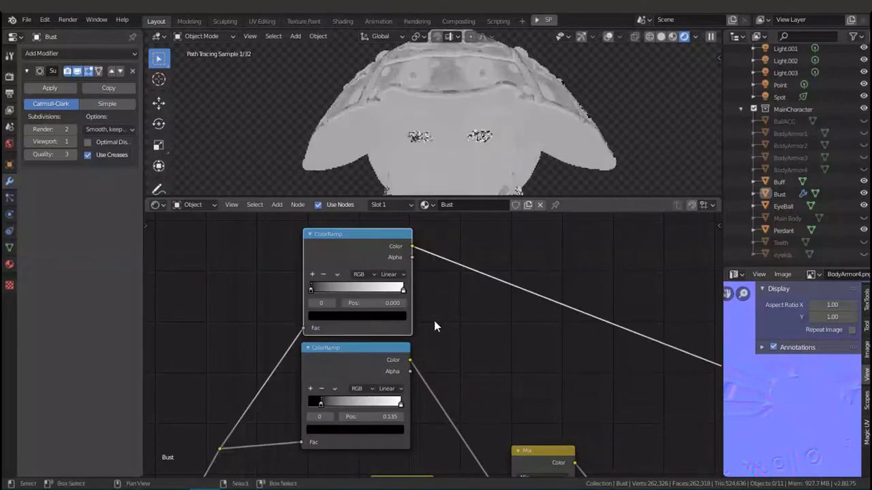
middle_click_drag(397, 292, 320, 296)
left_click_drag(320, 307, 315, 306)
scroll(315, 307, "up", 1)
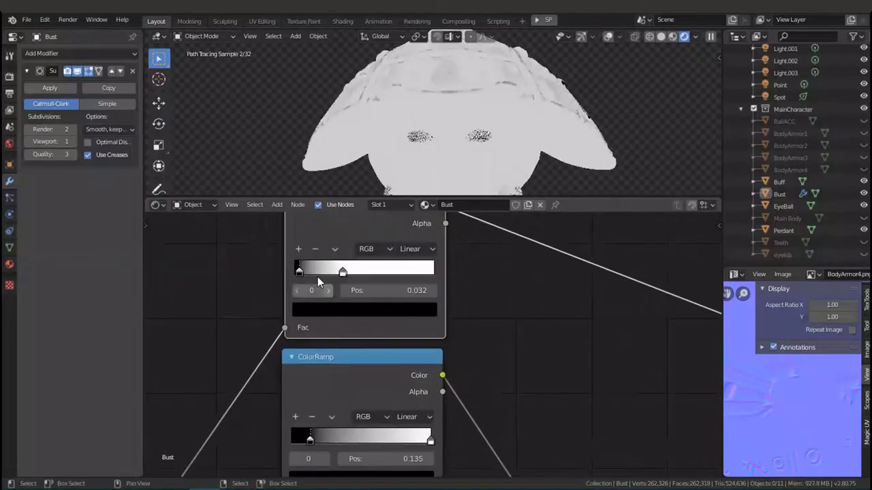
left_click_drag(358, 271, 408, 269)
left_click(342, 315)
scroll(342, 314, "down", 3)
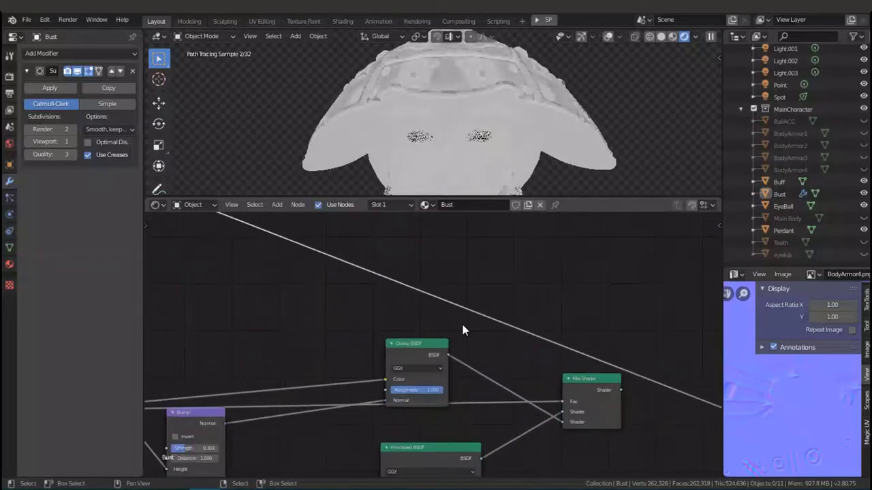
- Add a Hue Saturation Value node and place it before the Glossy BSDF
middle_click_drag(461, 327, 232, 349)
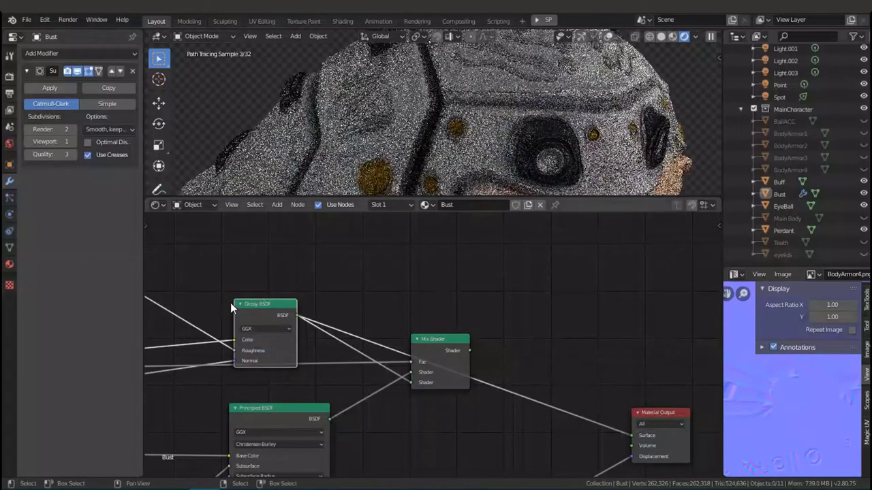
mouse_move(236, 302)
middle_mouse_down()
mouse_move(419, 358)
mouse_move(575, 350)
mouse_move(451, 344)
middle_mouse_up()
scroll(451, 344, "down", 2)
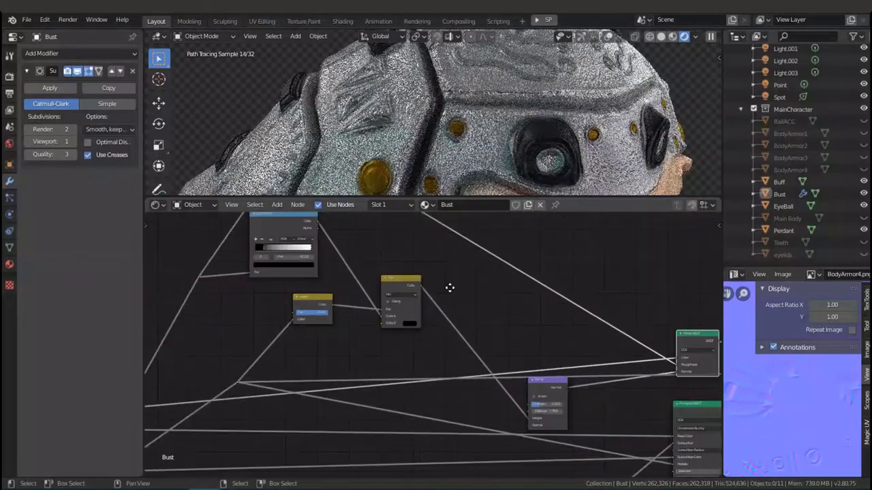
left_click(277, 204)
left_click(412, 312)
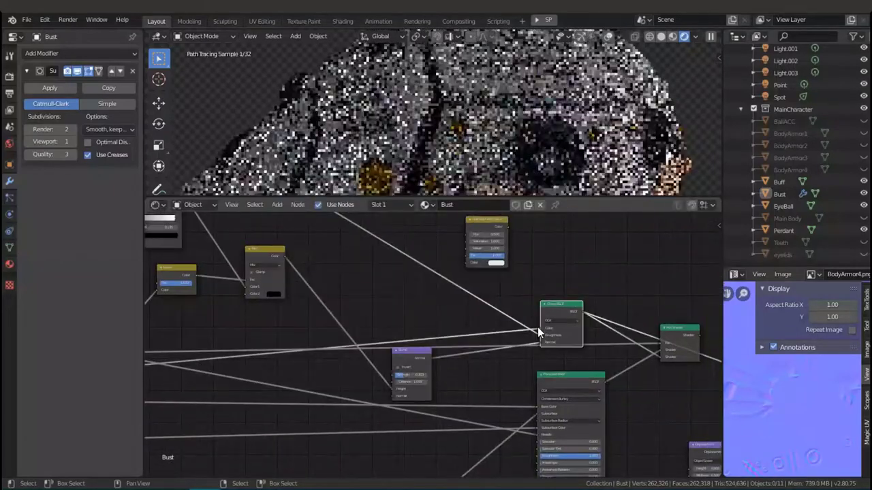
left_click(402, 292)
scroll(498, 256, "up", 2)
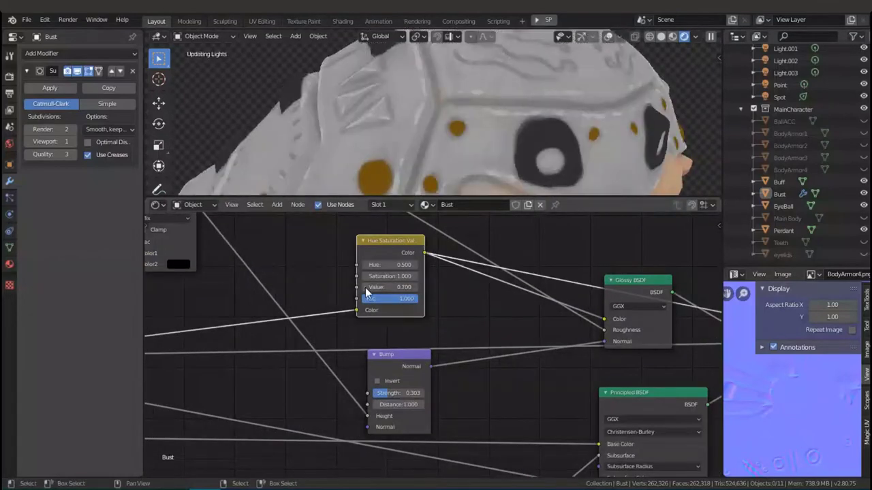
- Tune the Hue Saturation Value node's Value from 0.2 through 0.3 to 0.5, saving the file
left_click_drag(365, 287, 419, 286)
left_click(417, 286)
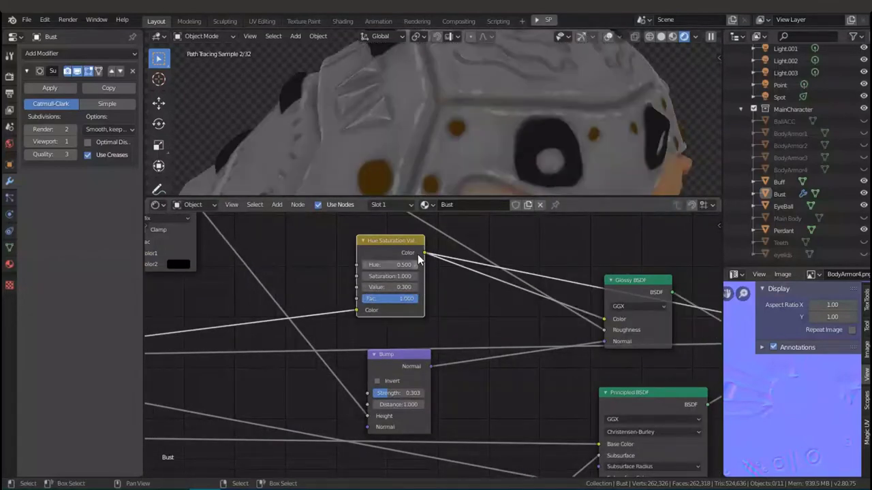
key("ctrl+s")
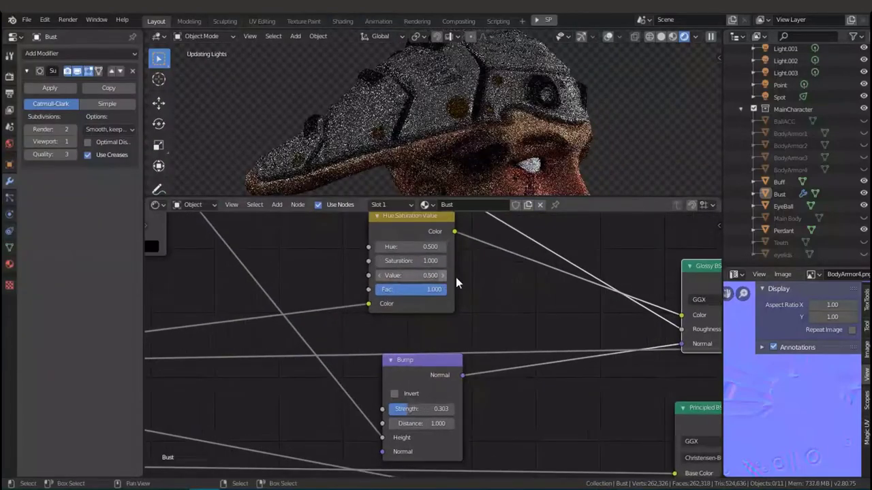
left_click(443, 275)
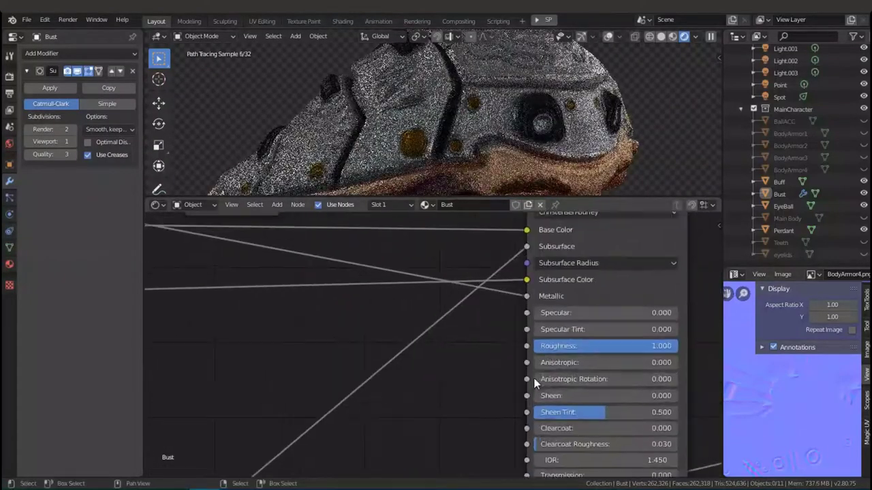
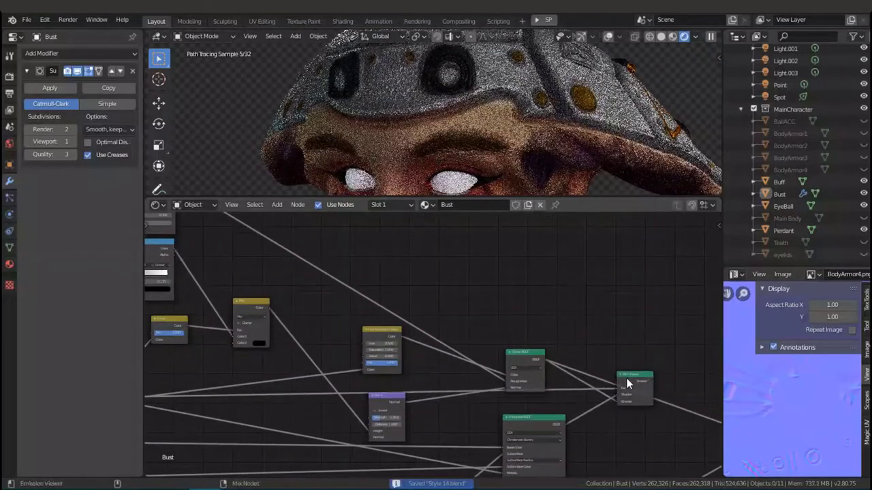
- Orbit to a side view of the cap, frame the Principled BSDF, and save the file
mouse_move(614, 176)
middle_mouse_down()
mouse_move(650, 166)
mouse_move(499, 171)
mouse_move(618, 345)
mouse_move(559, 379)
mouse_move(557, 149)
middle_mouse_up()
scroll(528, 127, "up", 5)
scroll(528, 127, "down", 5)
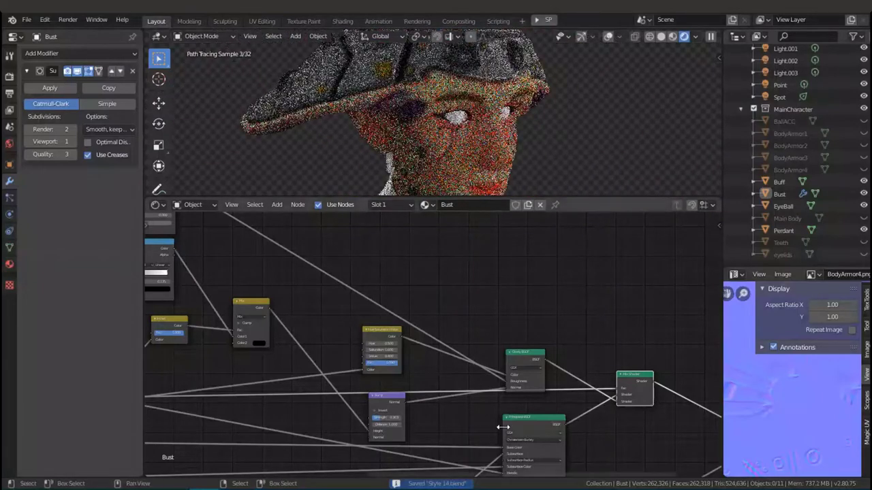
scroll(453, 349, "down", 3)
scroll(453, 349, "up", 2)
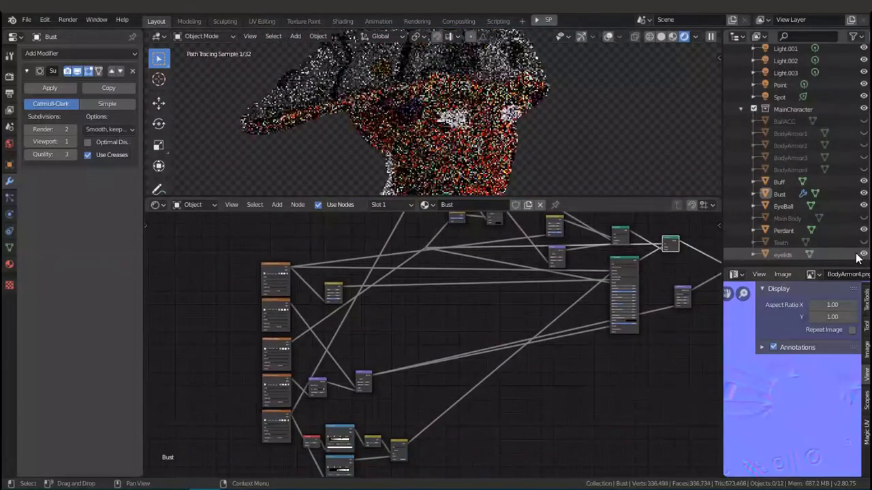
middle_click_drag(596, 301, 524, 326)
scroll(524, 325, "down", 1)
scroll(524, 325, "up", 5)
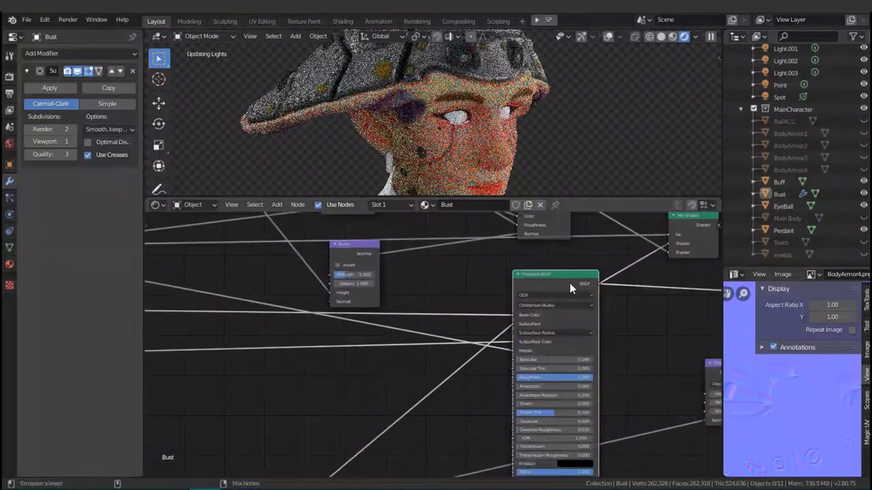
scroll(570, 283, "up", 2)
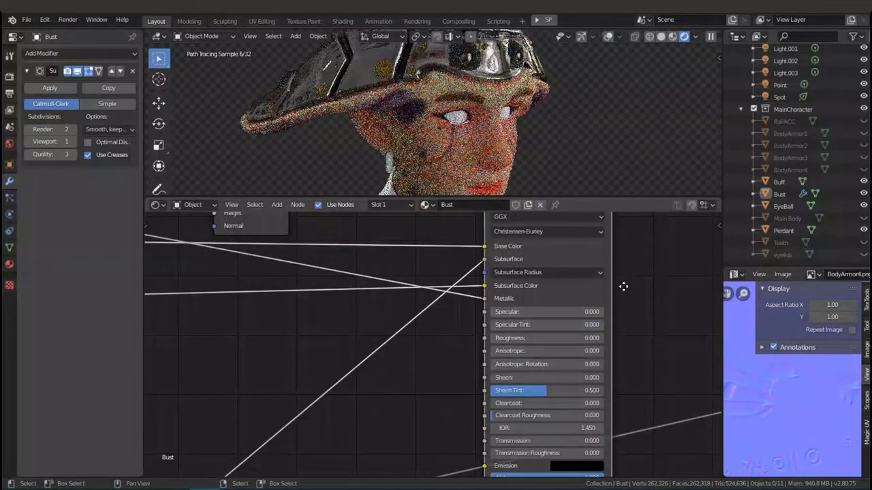
scroll(623, 286, "down", 4)
scroll(559, 438, "up", 2)
scroll(469, 385, "up", 1)
scroll(540, 394, "down", 2)
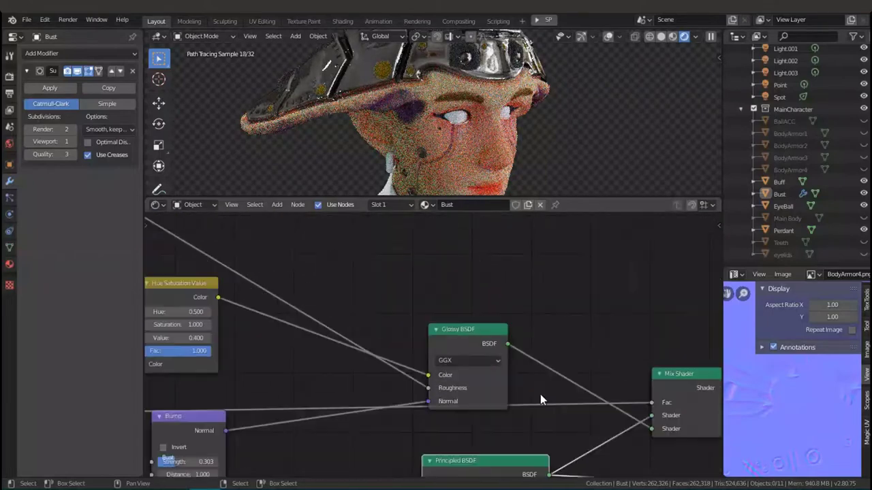
scroll(492, 385, "down", 2)
scroll(486, 361, "down", 2)
key("ctrl+s")
- Insert an Add Shader node on the link between the Glossy BSDF and Mix Shader
scroll(454, 306, "up", 1)
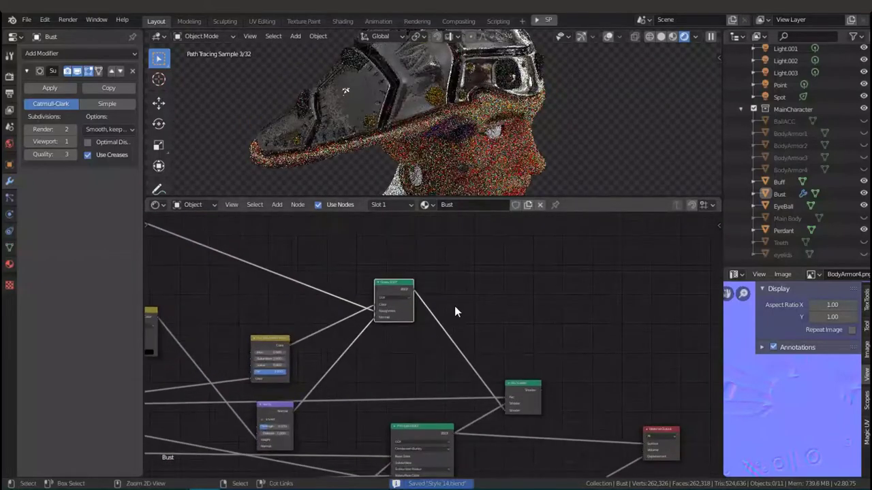
scroll(484, 348, "up", 1)
scroll(441, 391, "up", 3)
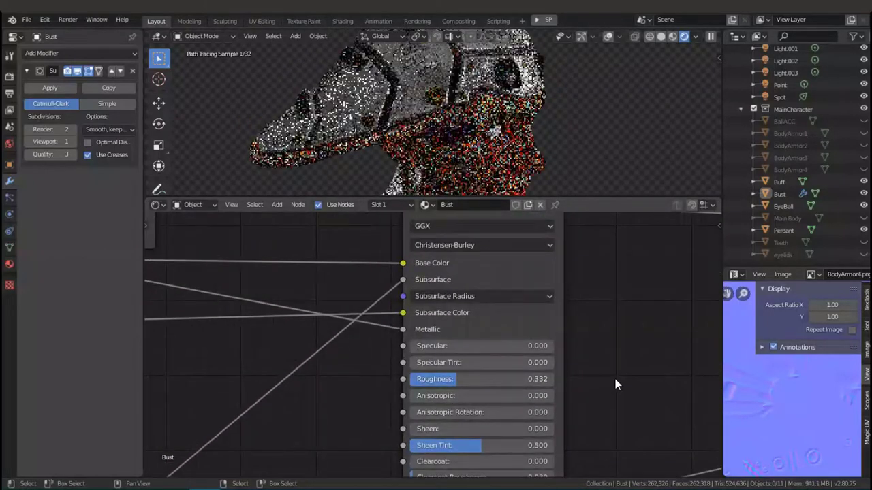
scroll(450, 293, "down", 3)
key("shift+a")
left_click(585, 269)
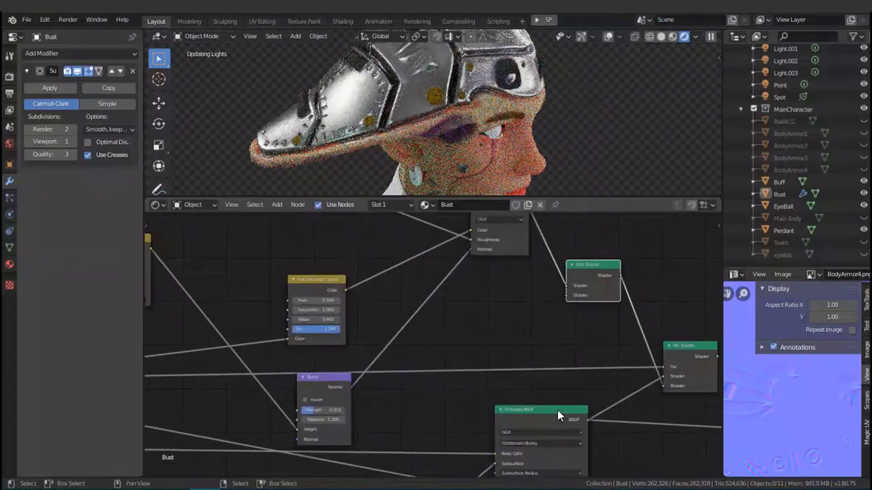
left_click(599, 311)
scroll(545, 327, "up", 3)
middle_click_drag(517, 338, 566, 362)
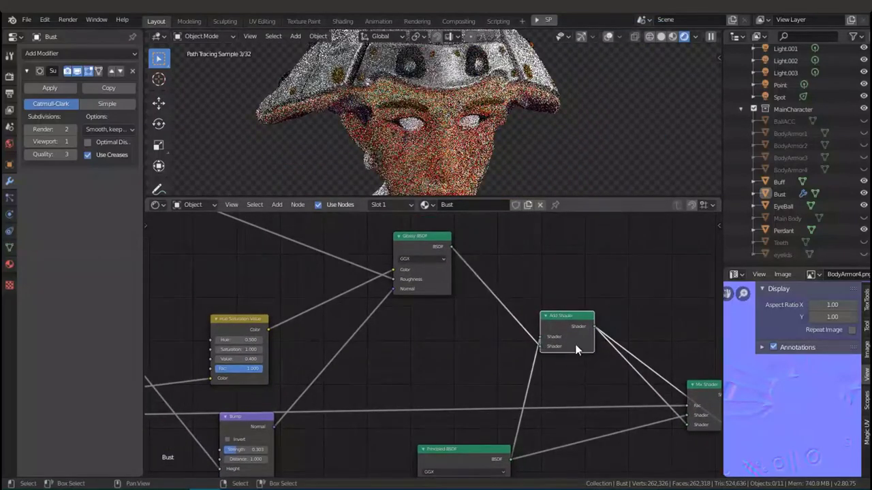
- Delete the Add Shader and place a new Mix Shader after the Glossy BSDF
key("ctrl+x")
key("shift+a")
left_click(642, 206)
left_click(538, 300)
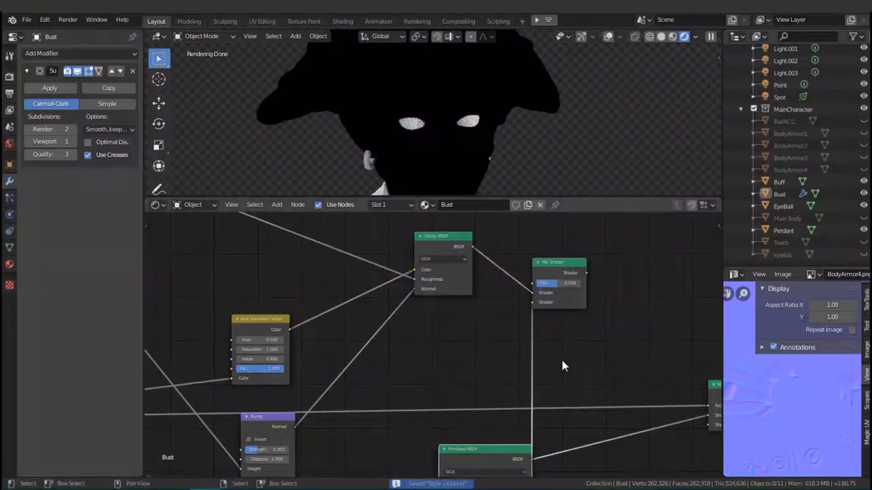
- Rewire the top node's output and the Bump node into the shader network
scroll(355, 335, "down", 2)
scroll(440, 345, "up", 2)
scroll(515, 373, "up", 2)
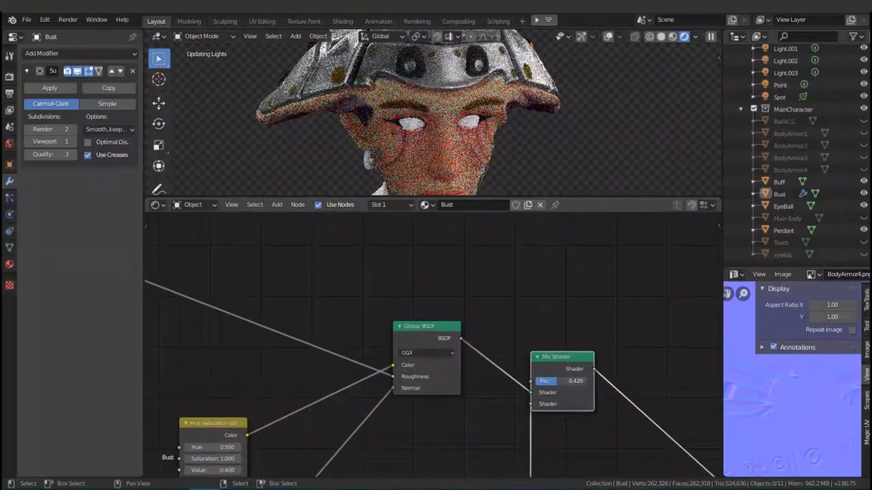
scroll(514, 373, "down", 3)
scroll(492, 298, "up", 2)
mouse_move(352, 262)
left_mouse_down()
mouse_move(613, 450)
mouse_move(597, 399)
left_mouse_up()
scroll(476, 341, "down", 2)
mouse_move(325, 224)
left_mouse_down()
mouse_move(515, 403)
mouse_move(530, 399)
left_mouse_up()
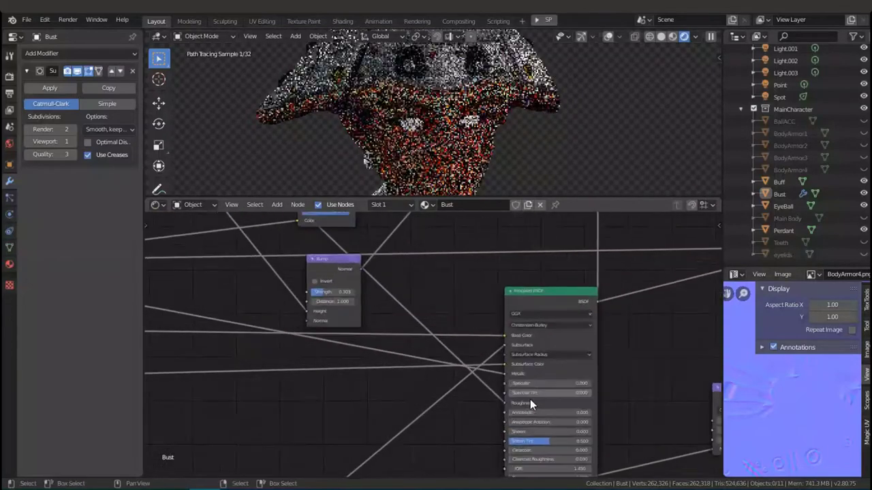
scroll(530, 400, "up", 2)
scroll(562, 434, "up", 2)
scroll(335, 322, "up", 2)
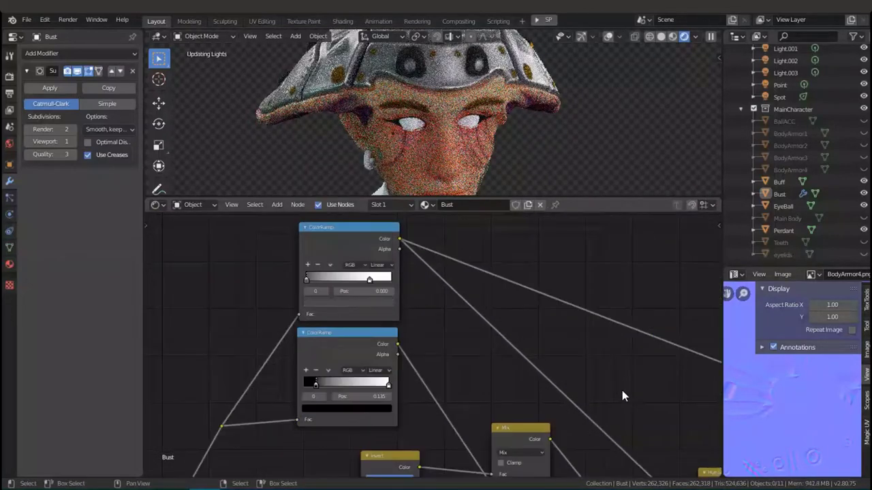
scroll(565, 345, "down", 2)
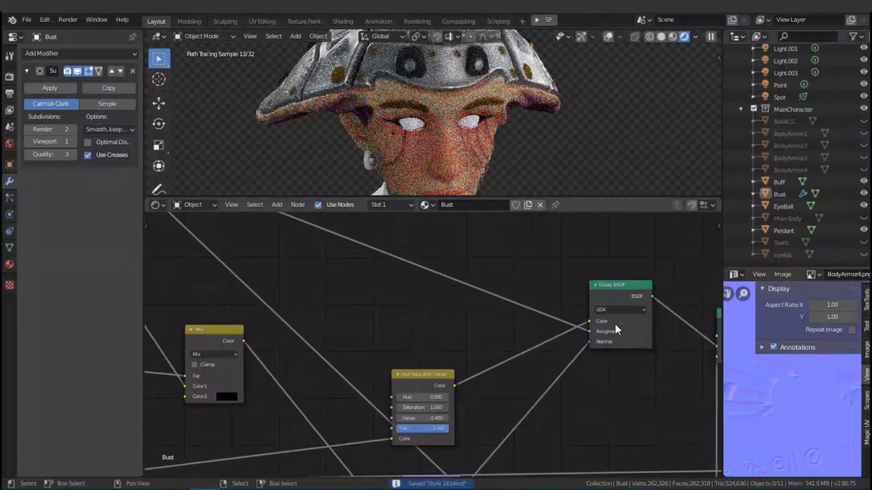
scroll(435, 329, "down", 2)
mouse_move(435, 329)
middle_mouse_down()
mouse_move(465, 391)
mouse_move(496, 268)
middle_mouse_up()
left_click(465, 391, "ctrl+shift")
scroll(495, 268, "up", 3)
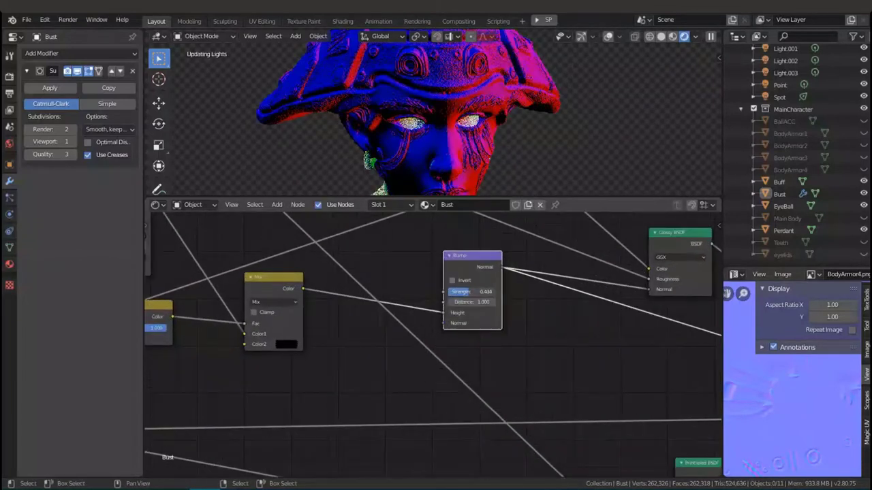
- Lower the Mix Shader Fac from 0.439 to 0.278
left_click(654, 251)
scroll(603, 352, "down", 2)
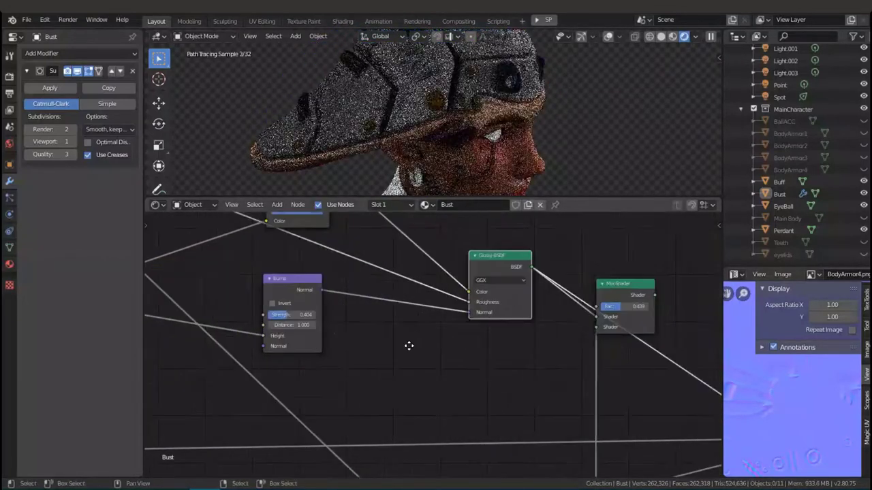
middle_click_drag(409, 346, 337, 344)
scroll(538, 273, "up", 2)
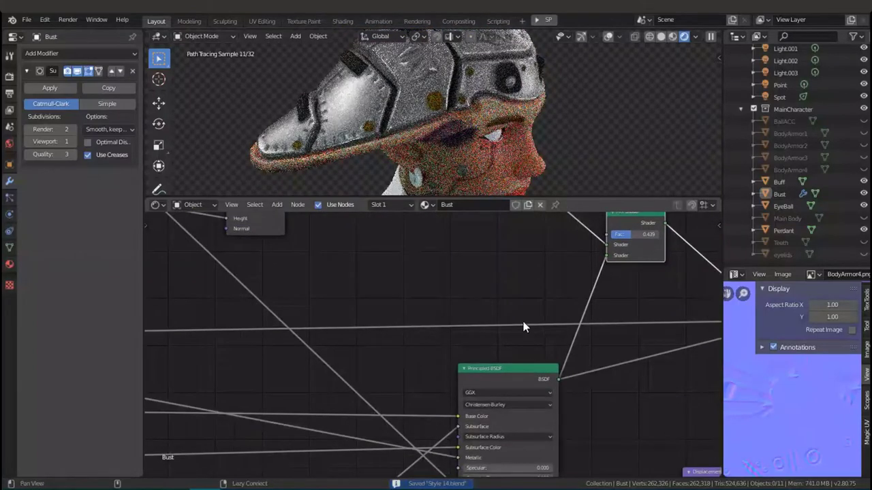
scroll(521, 327, "up", 2)
left_click_drag(594, 249, 583, 250)
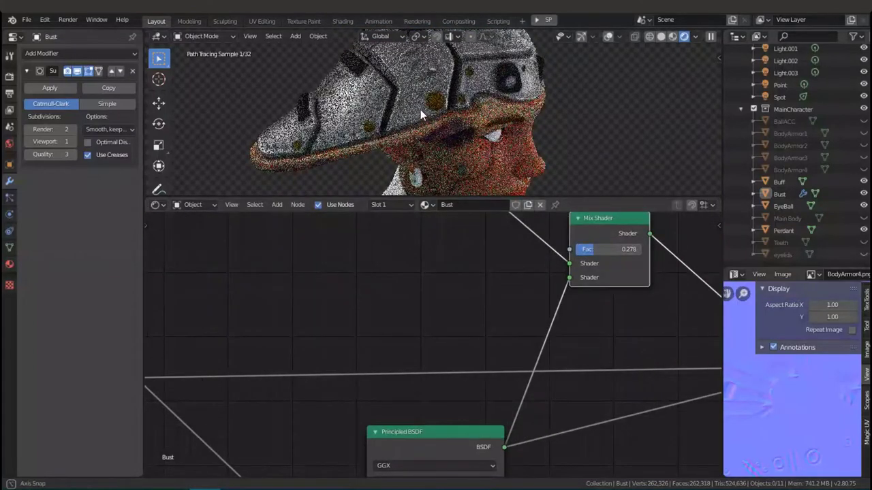
middle_click_drag(421, 110, 588, 197)
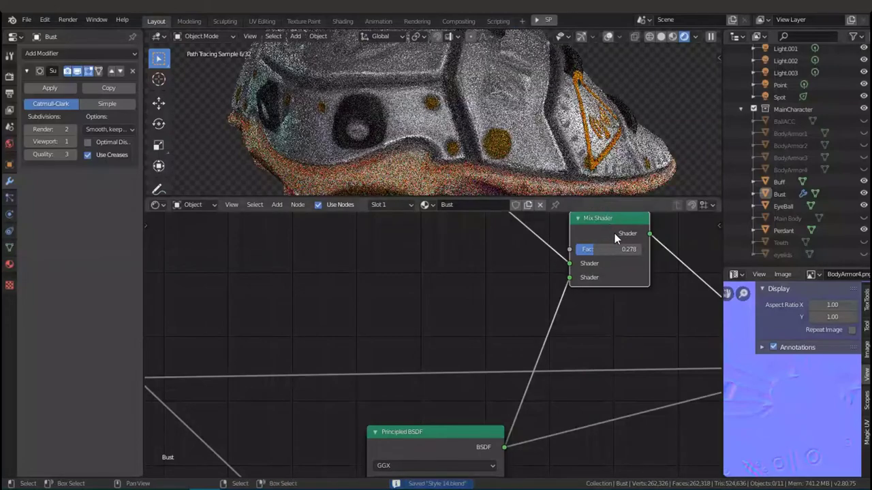
scroll(614, 233, "down", 2, "shift")
scroll(512, 326, "down", 6, "shift")
scroll(436, 351, "up", 1)
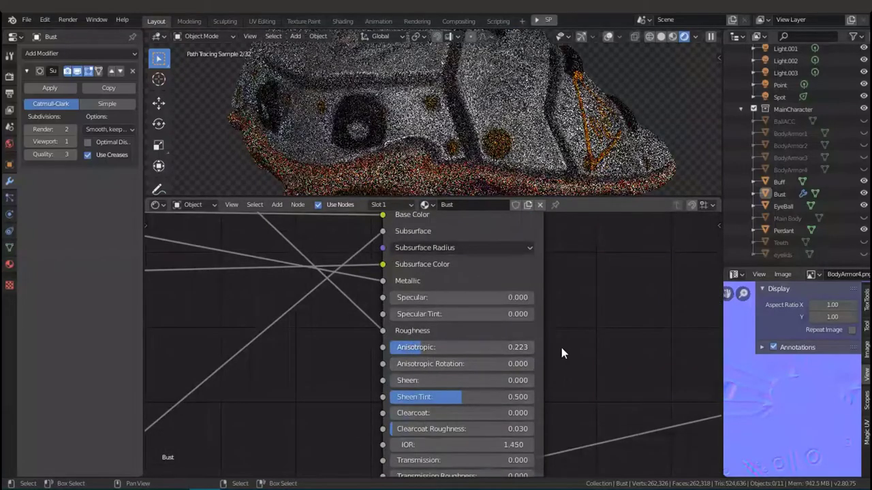
- Raise the Principled BSDF's Anisotropic Rotation to 0.136 and Sheen to 0.951
left_click_drag(477, 364, 497, 363)
left_click_drag(409, 380, 528, 381)
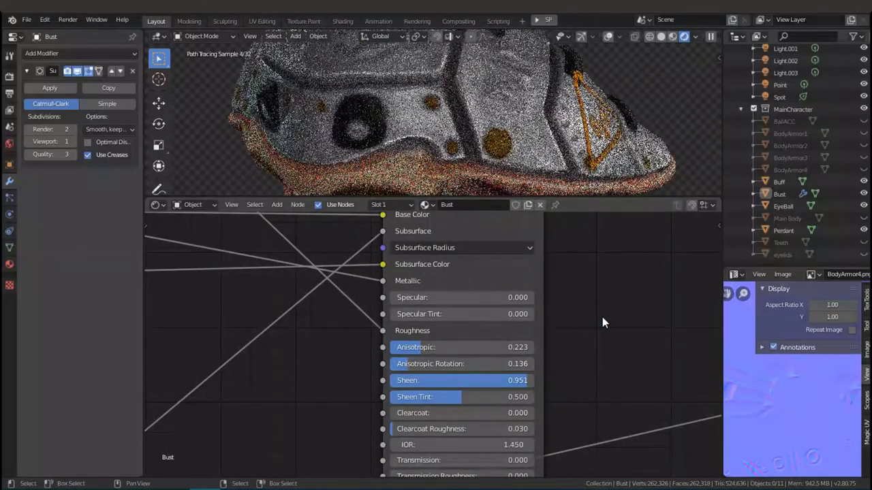
scroll(392, 344, "down", 8)
scroll(392, 344, "down", 1)
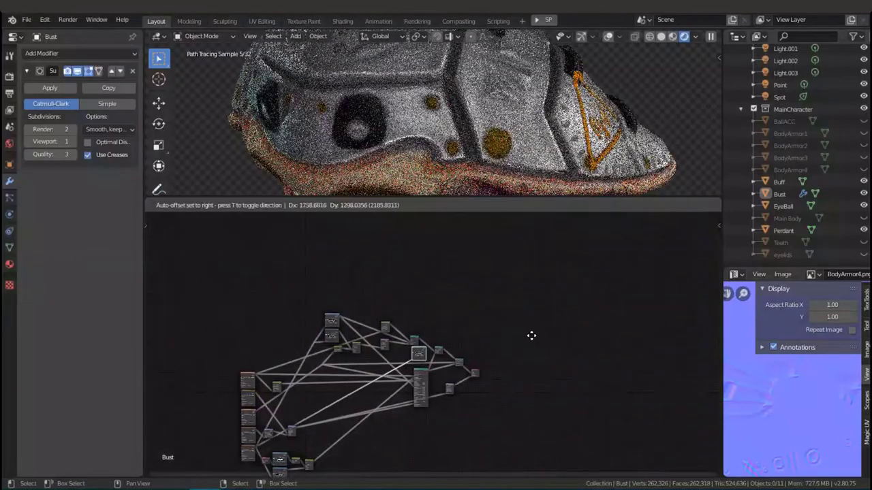
scroll(382, 394, "up", 3)
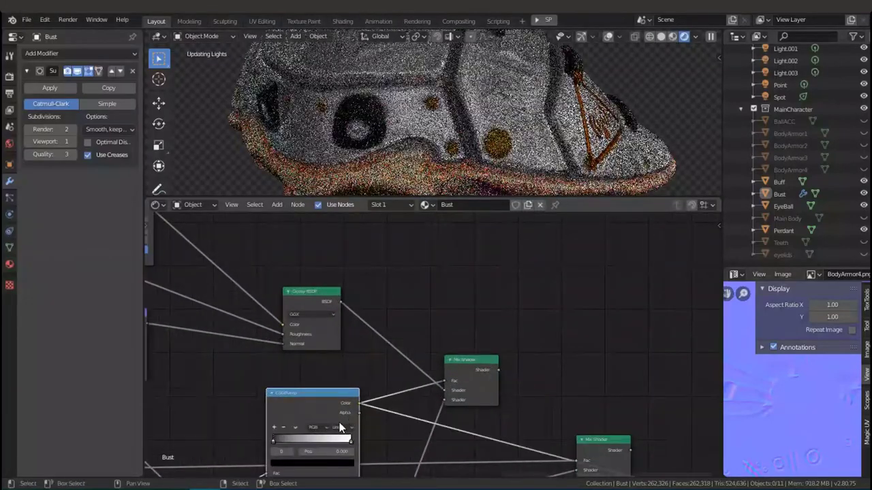
scroll(475, 395, "up", 1)
scroll(457, 370, "left", 6)
scroll(457, 370, "left", 6)
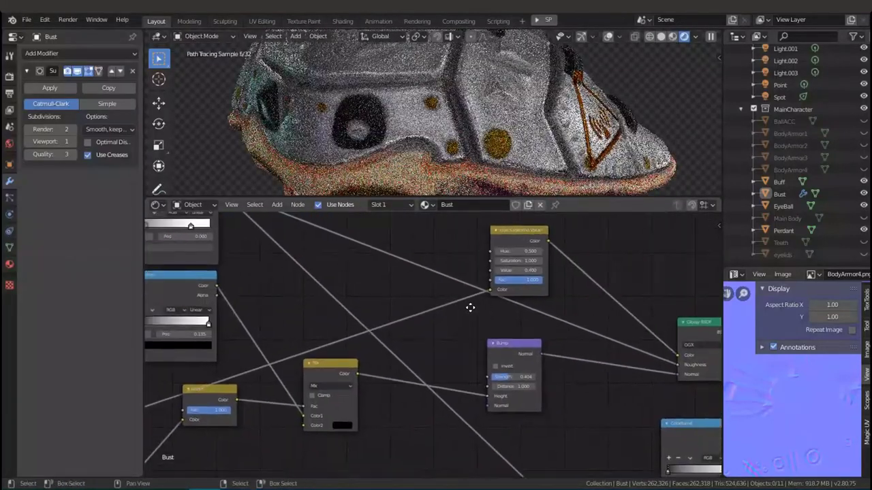
scroll(471, 300, "up", 2)
- Open the colour picker for a ColorRamp colour stop
left_click(245, 301)
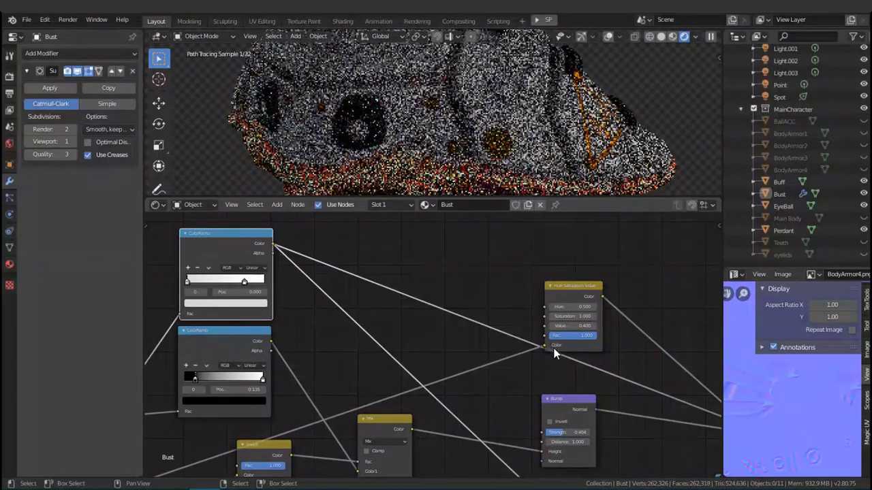
scroll(477, 368, "right", 6)
scroll(627, 402, "up", 1)
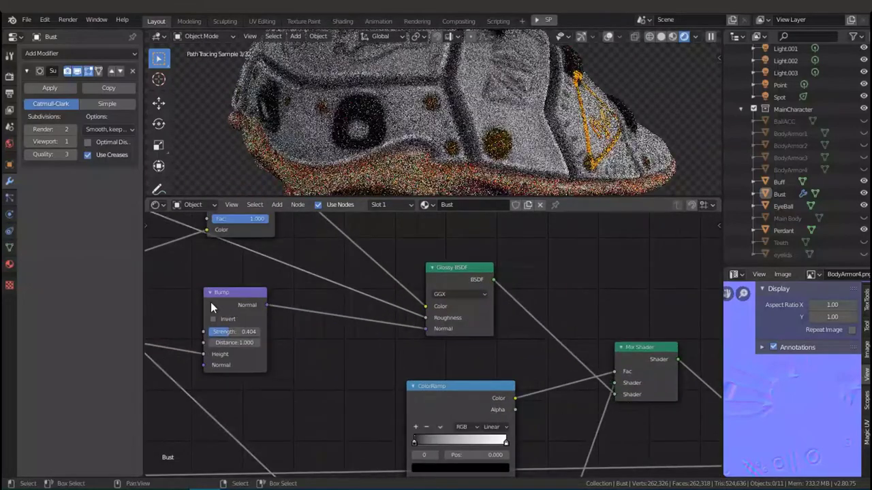
scroll(211, 302, "left", 10)
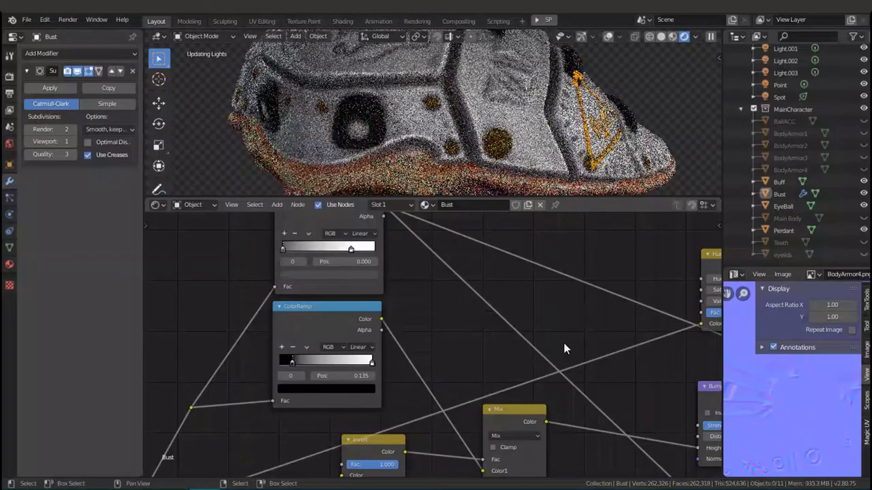
scroll(591, 372, "down", 3)
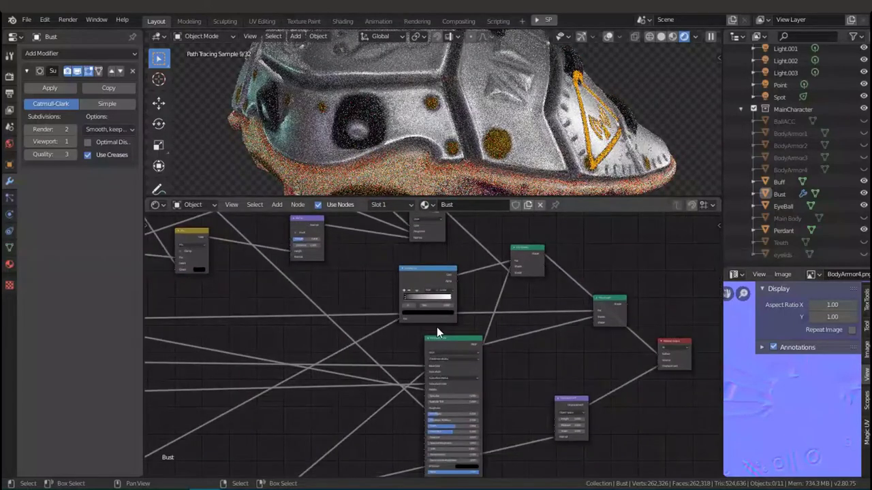
scroll(440, 335, "up", 3)
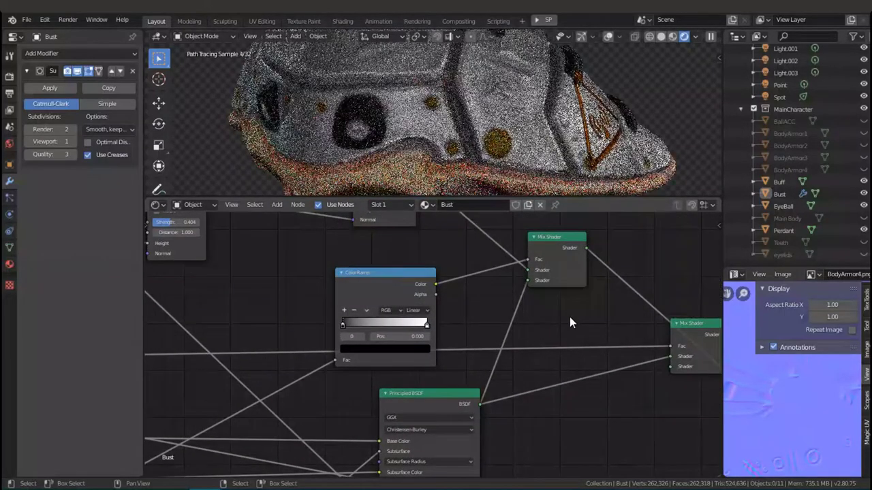
- Feed the upper Mix Shader into the lower Mix Shader's Shader input
middle_click_drag(571, 317, 530, 318)
left_click_drag(486, 232, 564, 334)
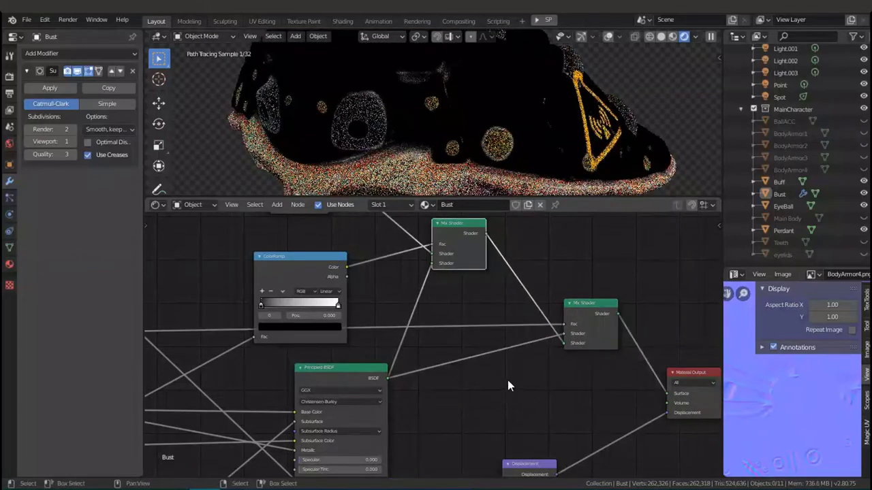
middle_click_drag(501, 151, 518, 136)
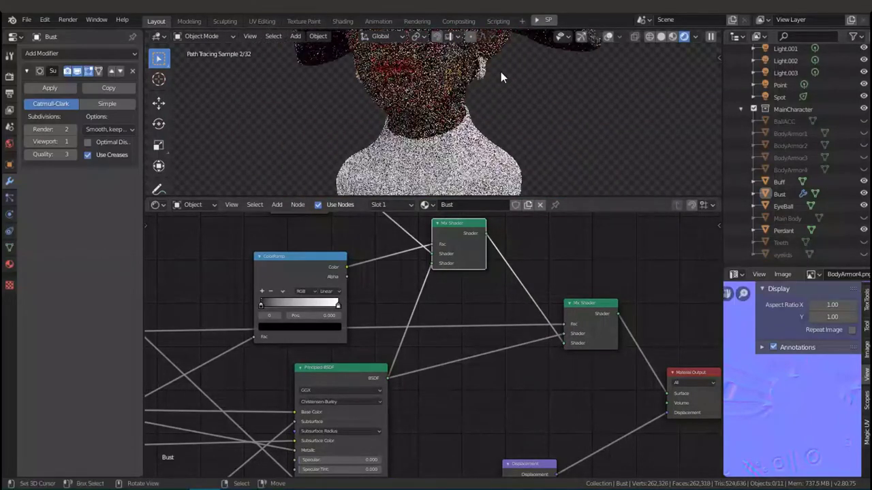
- Set the Principled BSDF's Specular Tint to 1.000
middle_click_drag(500, 72, 504, 102)
key("Home")
scroll(386, 342, "up", 3)
scroll(433, 346, "up", 3)
scroll(433, 351, "up", 2)
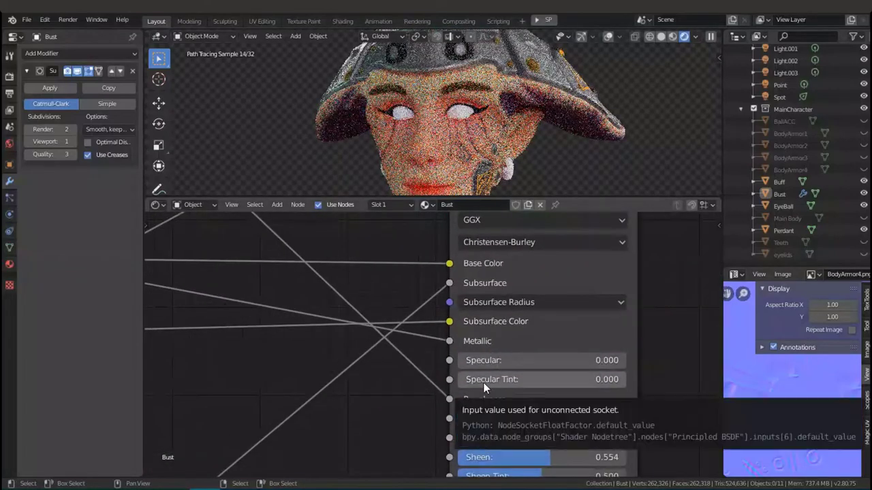
left_click_drag(483, 380, 627, 380)
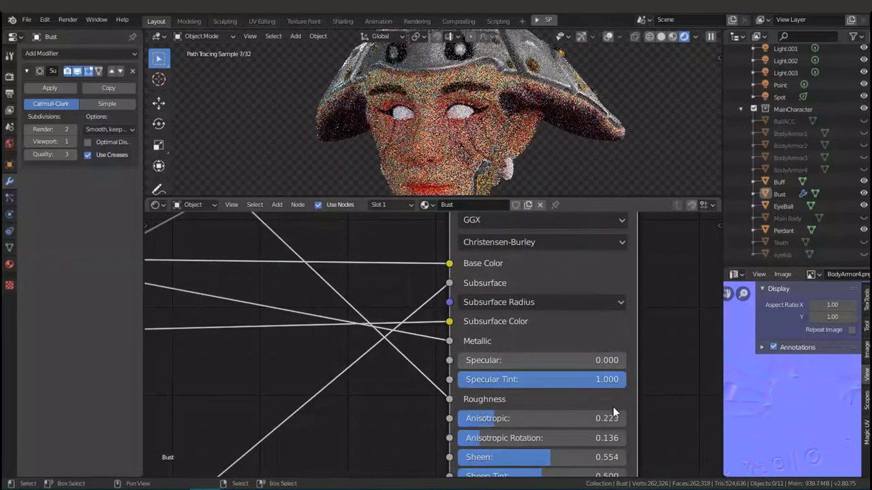
- Add a Layer Weight node and a ColorRamp on the shader link, tightening the white stop to 0.432
key("shift+a")
left_click(516, 191)
left_click(413, 325)
key("shift+a")
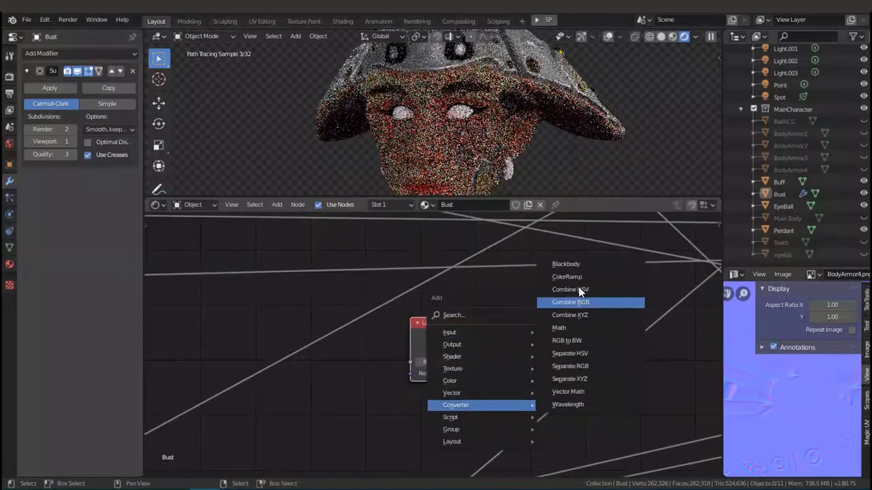
left_click(578, 287)
left_click(574, 329)
scroll(331, 369, "up", 2)
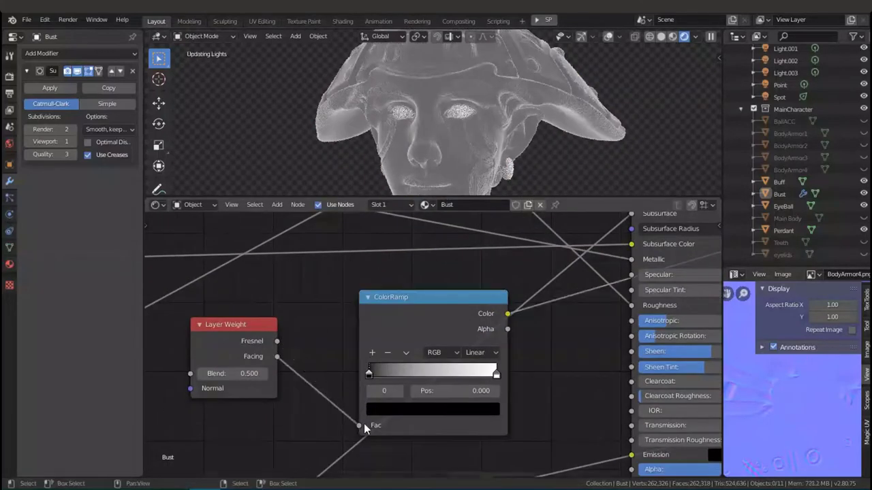
middle_click_drag(306, 381, 338, 370)
mouse_move(458, 371)
left_mouse_down()
mouse_move(477, 371)
mouse_move(457, 357)
left_mouse_up()
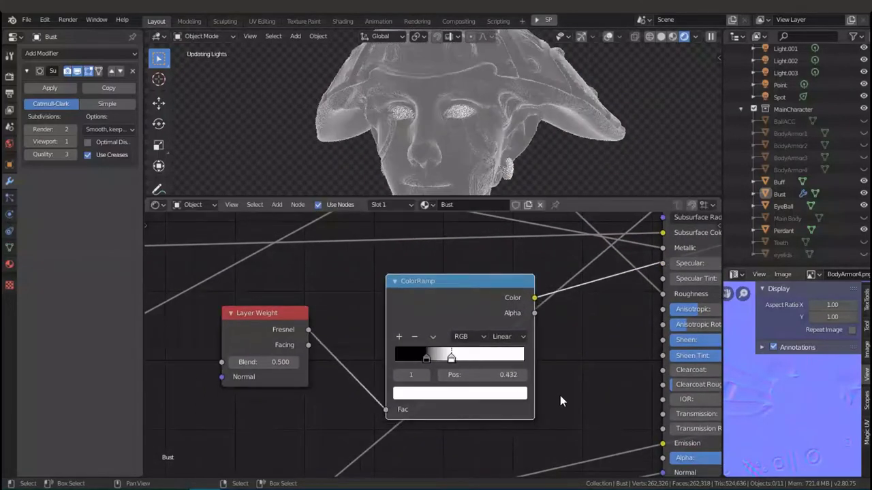
- Plug a Fresnel node into the ColorRamp Fac and delete the Layer Weight node
key("shift+a")
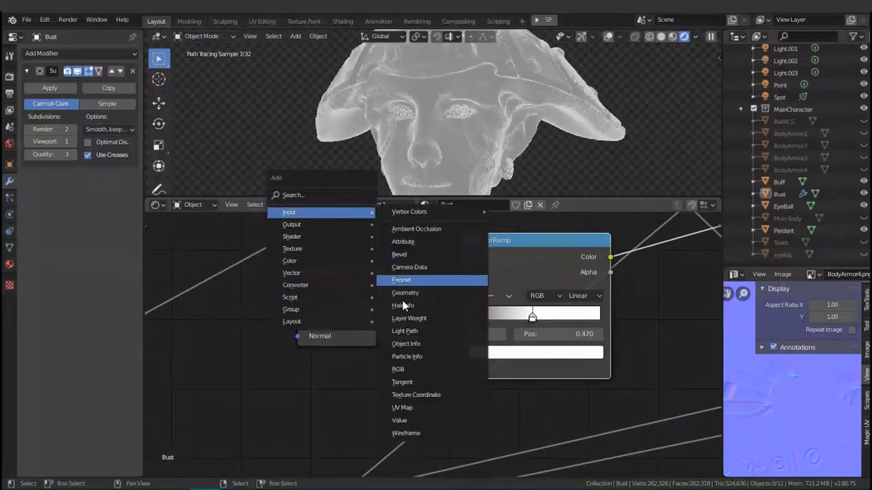
left_click(402, 278)
left_click(341, 368)
left_click(363, 267)
key("x")
- Connect the ColorRamp's Color output to the Principled BSDF's Specular Tint
left_click(496, 316)
middle_click_drag(543, 323, 307, 356)
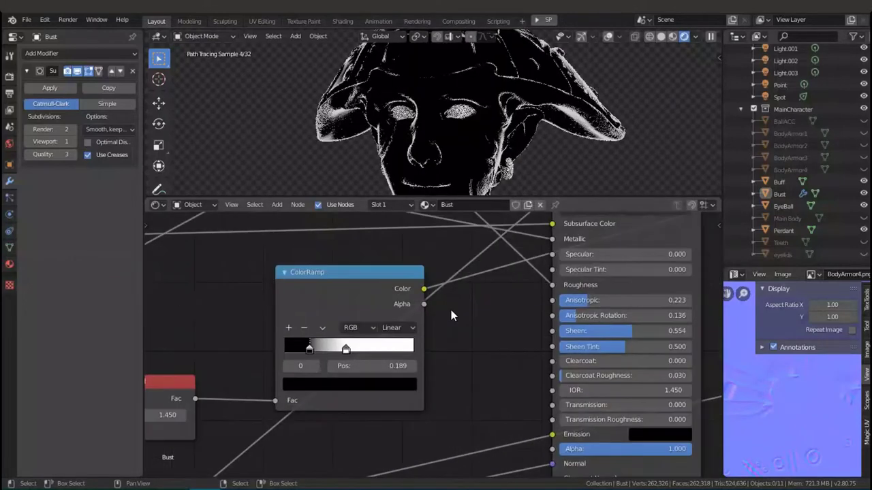
mouse_move(374, 289)
left_mouse_down()
mouse_move(557, 347)
mouse_move(596, 293)
left_mouse_up()
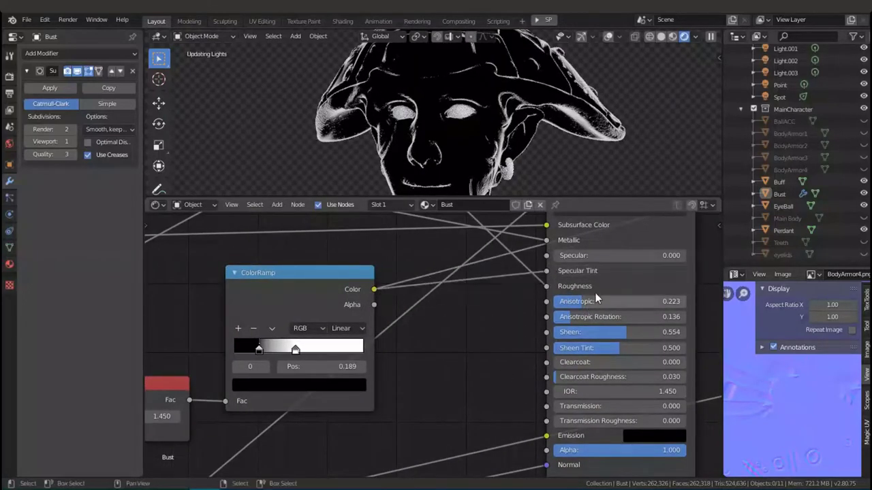
mouse_move(596, 292)
middle_mouse_down()
mouse_move(562, 361)
mouse_move(421, 384)
middle_mouse_up()
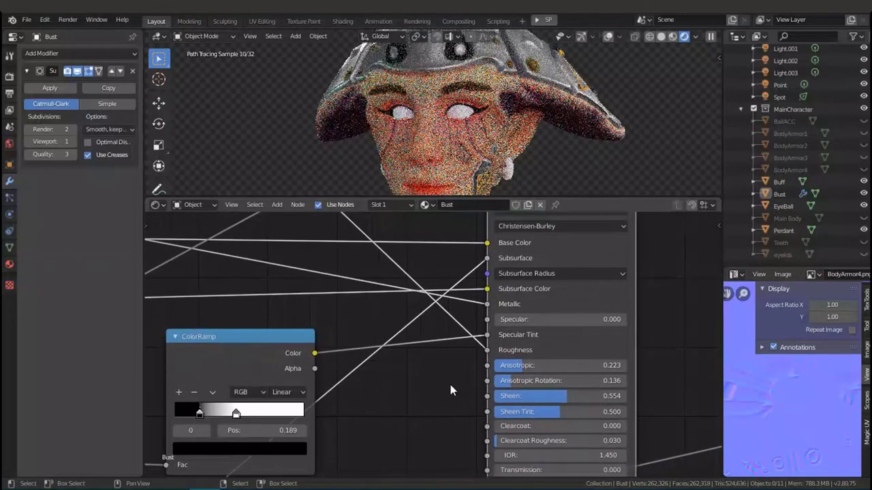
- Add a Tangent node linked to the Principled BSDF's Tangent input
scroll(345, 318, "down", 3)
scroll(352, 356, "down", 2)
key("KP_Decimal")
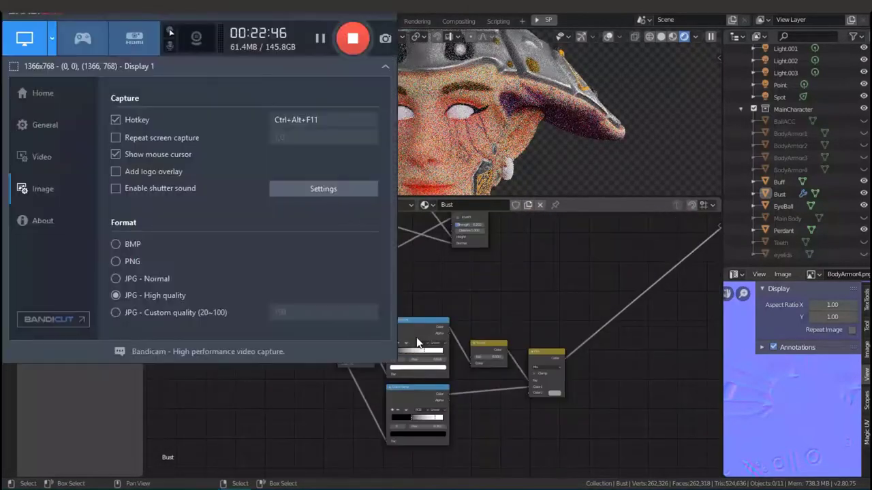
scroll(482, 321, "up", 2)
scroll(470, 337, "up", 2)
middle_click_drag(458, 354, 538, 258)
key("shift+a")
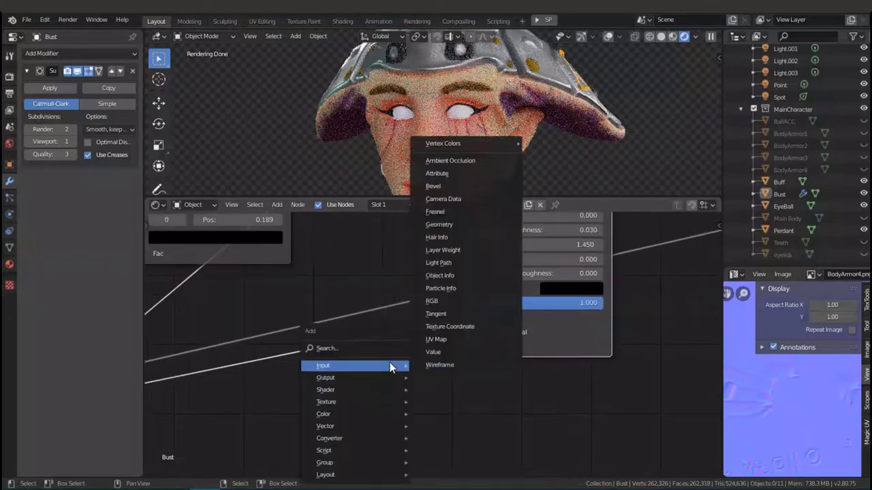
left_click(458, 302)
left_click(384, 401)
mouse_move(365, 393)
left_mouse_down()
mouse_move(451, 336)
mouse_move(406, 329)
mouse_move(395, 354)
mouse_move(426, 372)
left_mouse_up()
- Add a connected Normal node and rotate its direction to front-top lighting
scroll(452, 360, "down", 2)
scroll(429, 315, "down", 2)
key("shift+a")
left_click(462, 375)
left_click(424, 370)
scroll(416, 361, "up", 3)
scroll(418, 411, "down", 3)
middle_click_drag(418, 411, 479, 404)
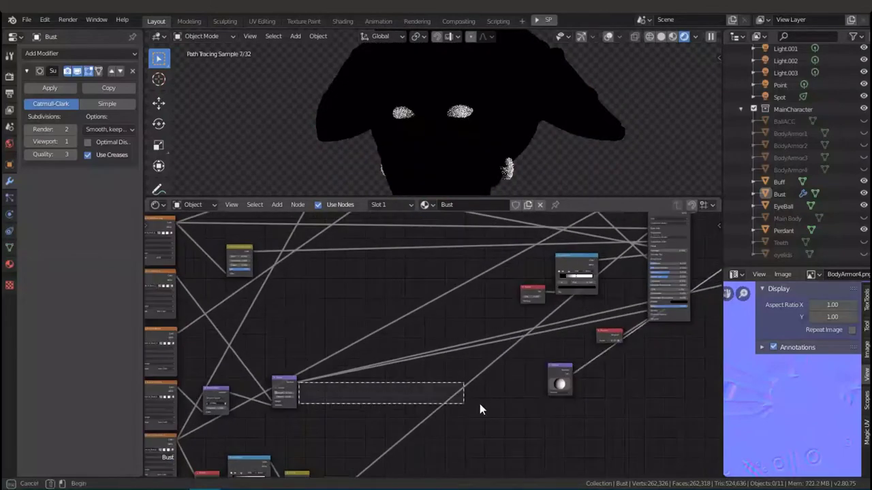
left_click_drag(303, 400, 565, 404)
scroll(372, 395, "up", 3)
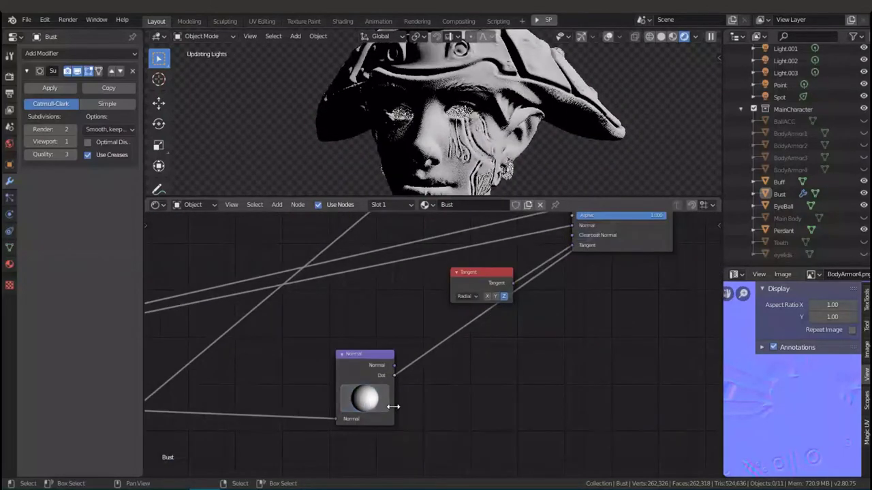
mouse_move(373, 395)
left_mouse_down()
mouse_move(356, 405)
mouse_move(426, 380)
mouse_move(359, 399)
mouse_move(396, 396)
mouse_move(329, 384)
left_mouse_up()
- Duplicate the Normal node below, adjust its direction, and save the file
scroll(450, 307, "down", 1)
scroll(391, 392, "up", 3)
scroll(330, 385, "down", 2)
key("shift+d")
left_click(295, 354)
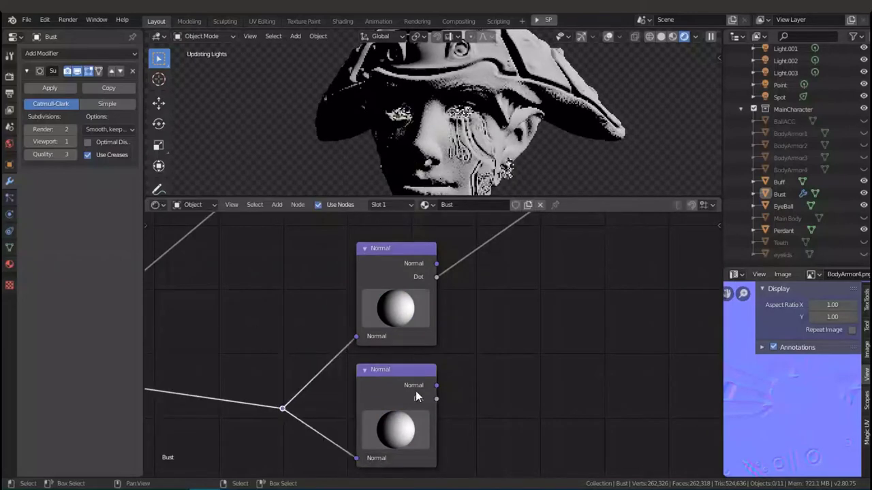
scroll(416, 391, "up", 2)
left_click_drag(388, 409, 324, 383)
left_click_drag(385, 415, 401, 408)
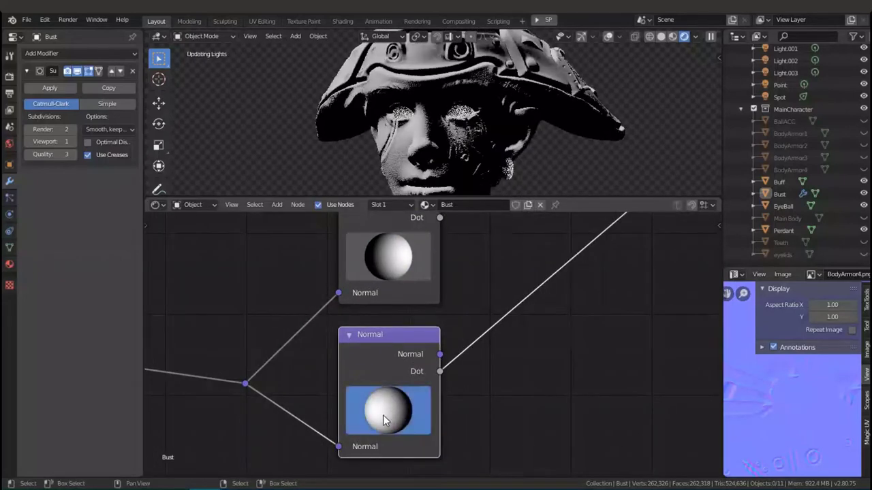
key("ctrl+s")
scroll(464, 317, "down", 2)
scroll(468, 321, "down", 4)
- Reposition the Normal nodes, add a mix node with cyan Color2, and link Normal Dot into its Fac
scroll(467, 321, "down", 2)
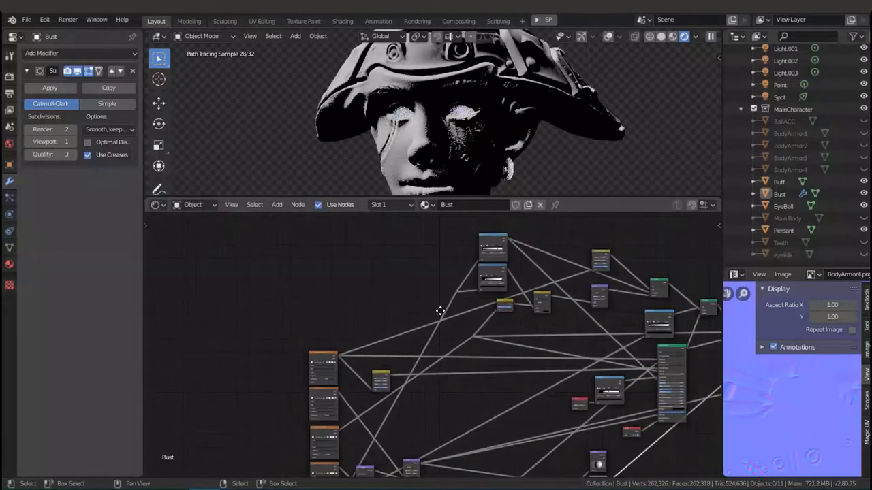
key("g")
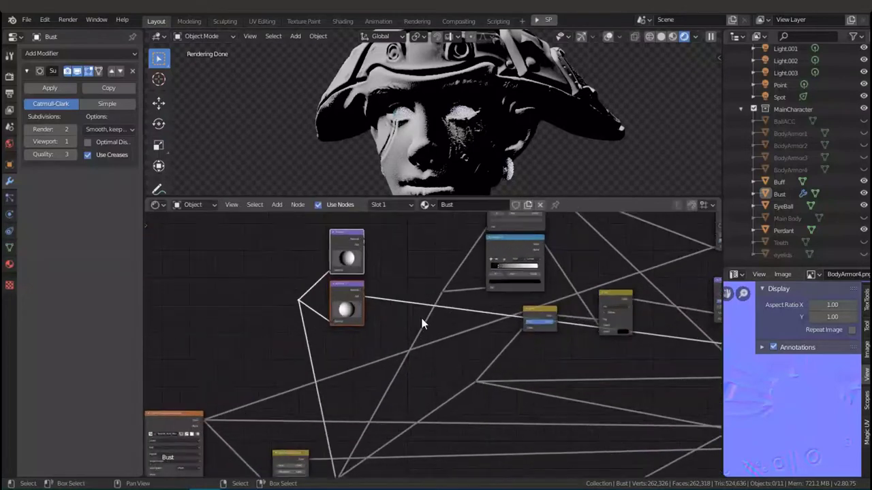
left_click(393, 344)
key("shift+a")
key("Escape")
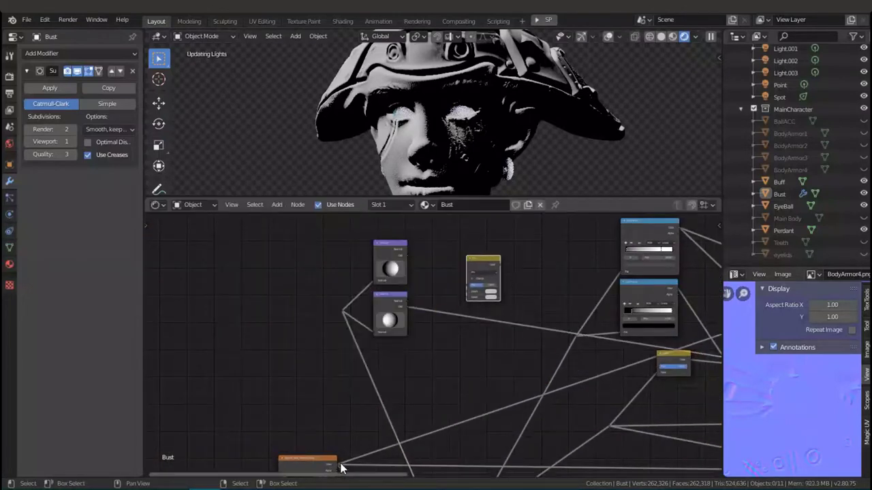
scroll(393, 333, "up", 3)
left_click(457, 374)
left_click(512, 234)
left_click_drag(302, 297, 413, 351)
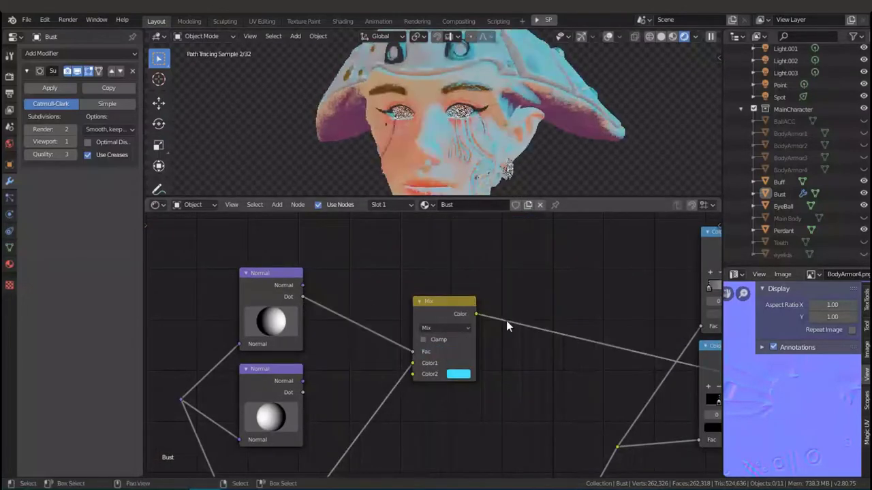
- Change the mix node's blend type and rotate the Normal node's direction, checking the bust shading
scroll(506, 321, "up", 1)
left_click(402, 366)
left_click(398, 137)
scroll(426, 372, "down", 2, "ctrl")
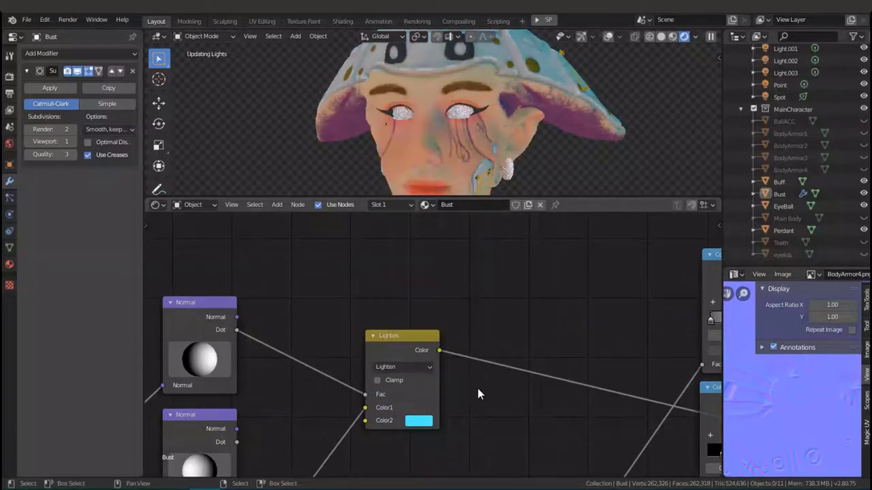
scroll(378, 365, "left", 3)
scroll(279, 352, "up", 2)
mouse_move(258, 351)
left_mouse_down()
mouse_move(271, 348)
mouse_move(252, 346)
left_mouse_up()
scroll(517, 353, "down", 12, "ctrl")
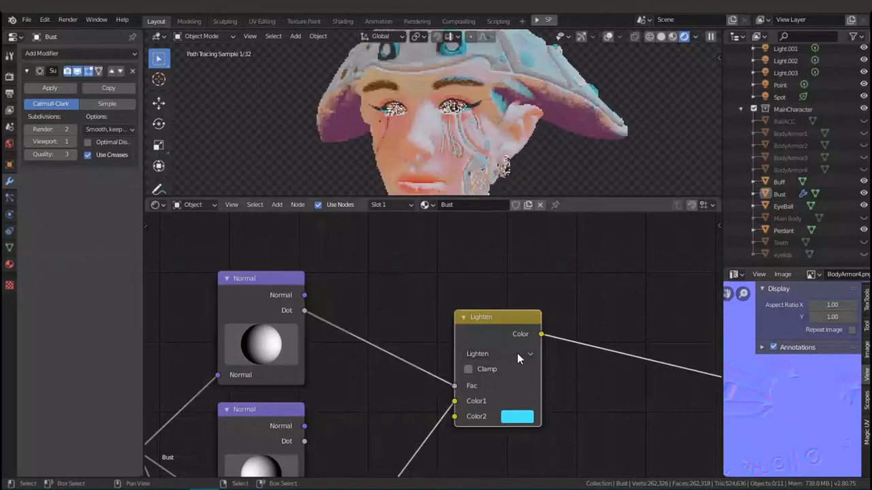
scroll(579, 319, "right", 3)
middle_click_drag(507, 142, 552, 151)
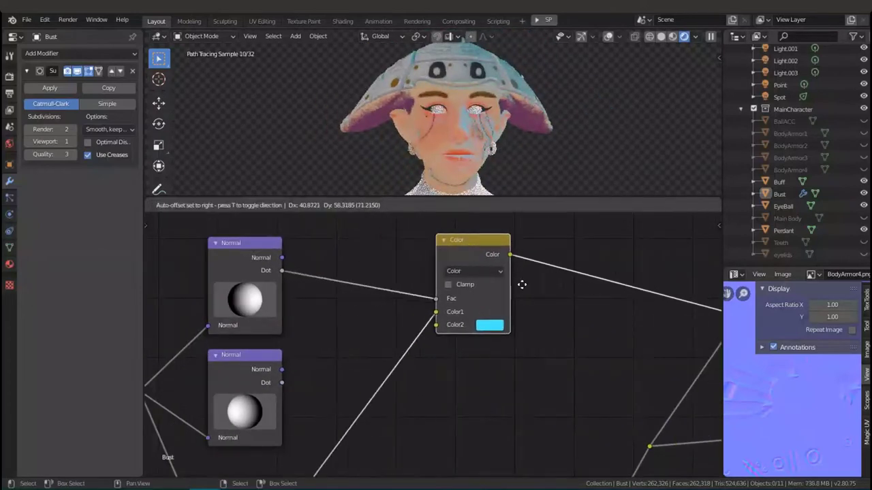
- Insert a ColorRamp between Dot and Fac and tighten its stops toward 0.692
key("shift+a")
left_click(395, 208)
left_click(351, 351)
scroll(346, 361, "up", 2)
left_click_drag(244, 366, 289, 366)
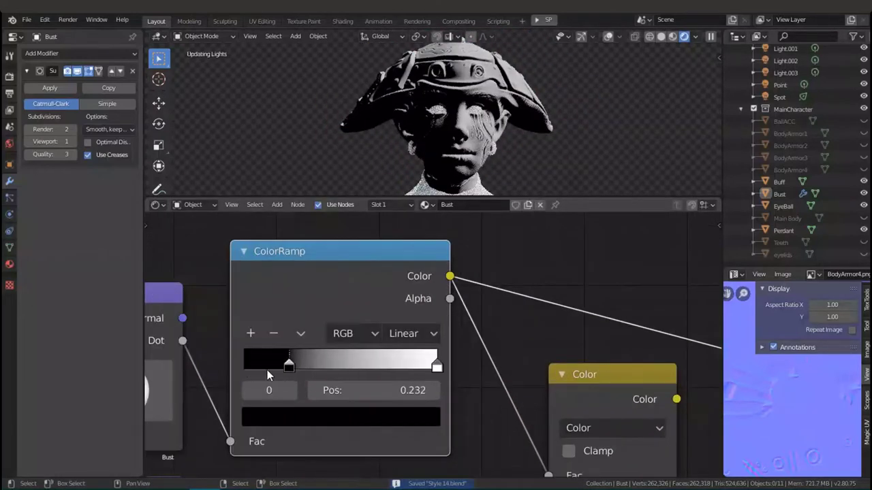
mouse_move(436, 365)
left_mouse_down()
mouse_move(293, 366)
mouse_move(388, 369)
mouse_move(378, 370)
left_mouse_up()
key("ctrl+z")
key("ctrl+z")
- Duplicate the ColorRamp, flip its colours, and move its stop to 0.778
key("shift+d")
scroll(335, 253, "down", 2)
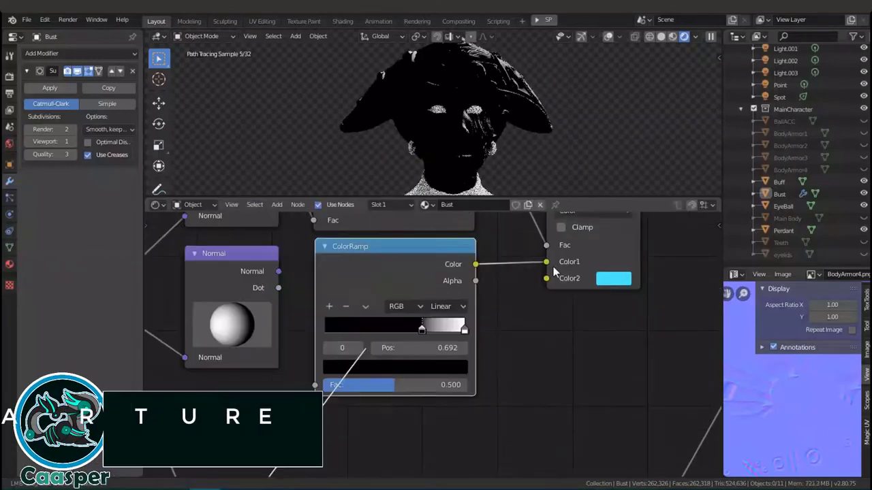
left_click(477, 283)
left_click(406, 336)
left_click(435, 354)
scroll(480, 284, "up", 1)
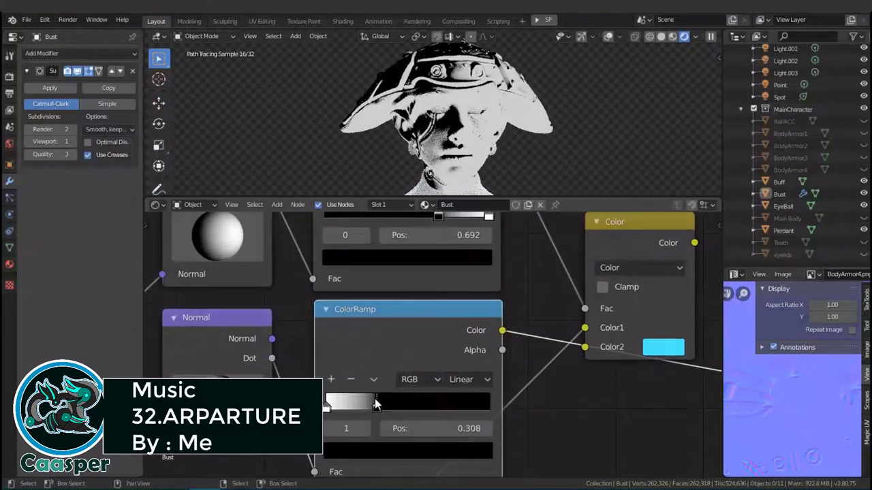
left_click_drag(376, 408, 453, 410)
- Lighten the Color mix node's Color2 to a light cyan
middle_click_drag(450, 355, 323, 381)
scroll(467, 340, "down", 2)
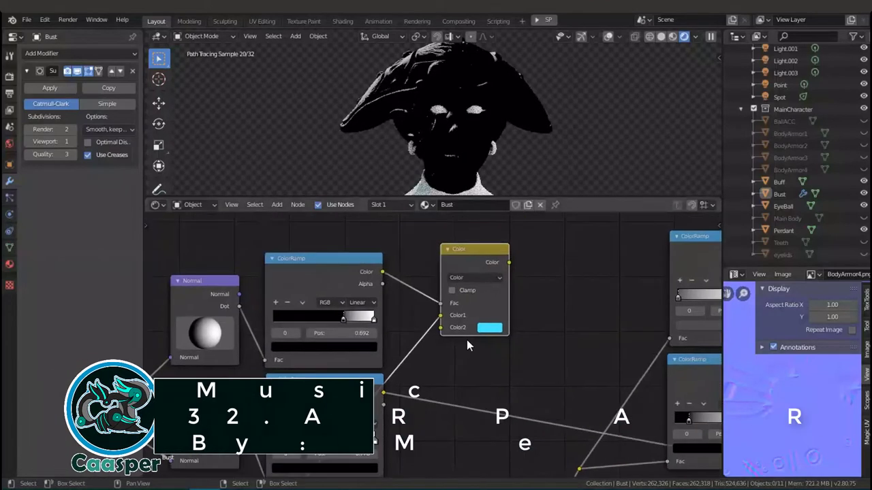
left_click(500, 325)
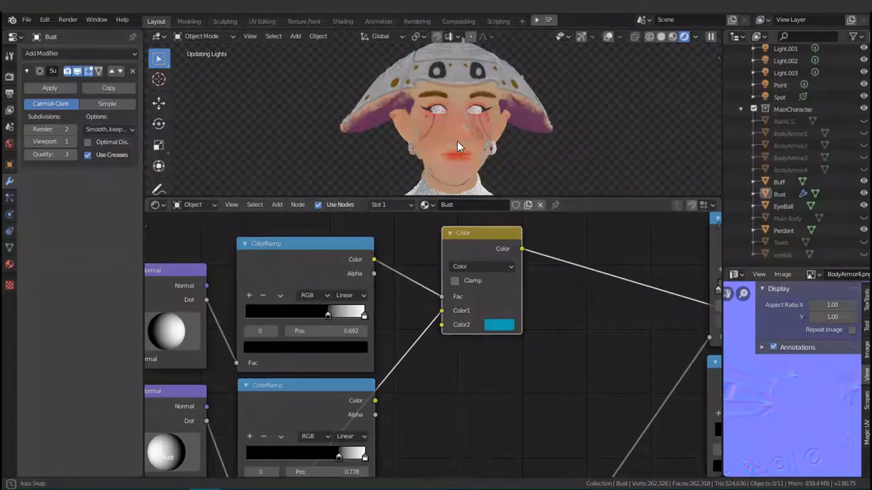
middle_click_drag(457, 141, 391, 139)
middle_click_drag(500, 324, 456, 282)
left_click(456, 282)
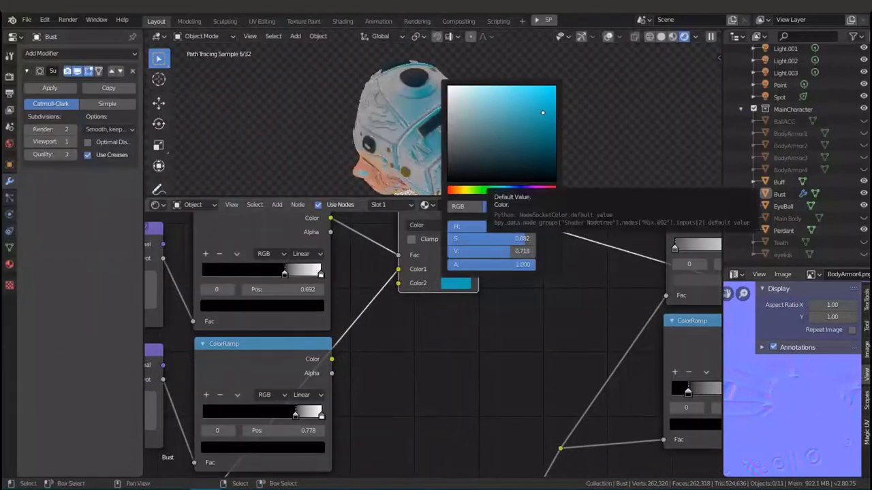
left_click_drag(559, 156, 559, 95)
mouse_move(498, 194)
middle_mouse_down()
mouse_move(488, 159)
mouse_move(407, 171)
mouse_move(470, 177)
middle_mouse_up()
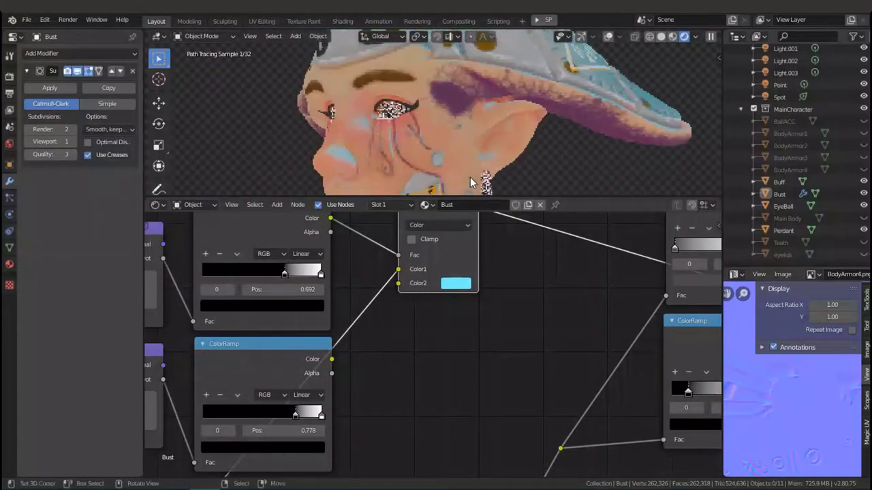
scroll(447, 331, "down", 2)
- Duplicate the Color mix node and feed the lower ColorRamp (0.778) into its Fac
key("shift+d")
left_click(565, 288)
scroll(335, 387, "up", 2)
left_click_drag(333, 380, 525, 291)
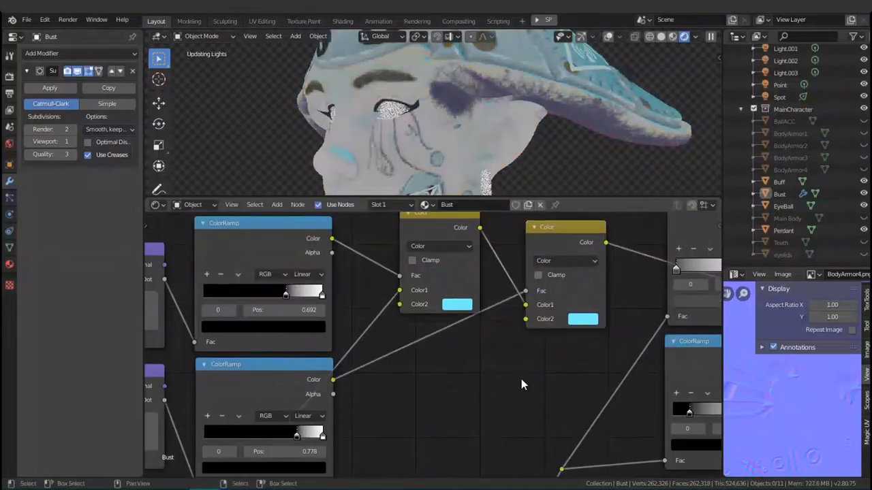
middle_click_drag(522, 196, 480, 169)
scroll(485, 259, "down", 3)
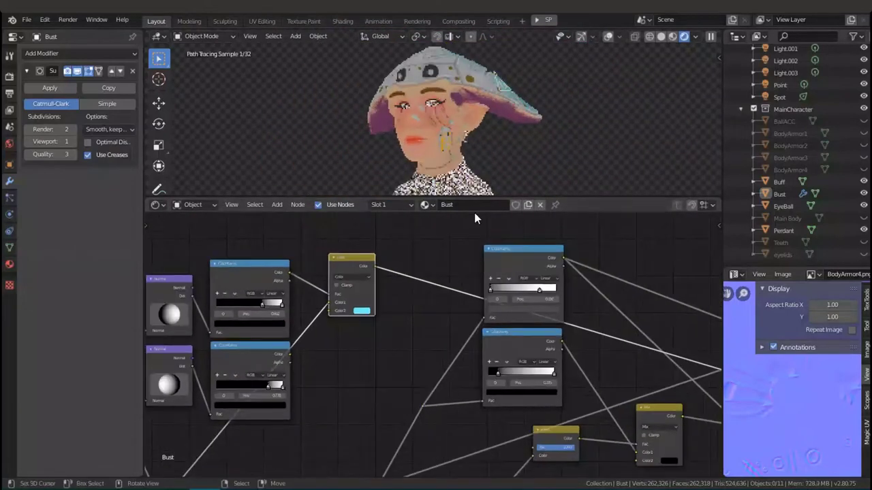
scroll(290, 239, "down", 2)
scroll(432, 303, "up", 2)
- Inspect the helmet from the side, pan to the orange texture nodes, and save the file
scroll(432, 304, "down", 3)
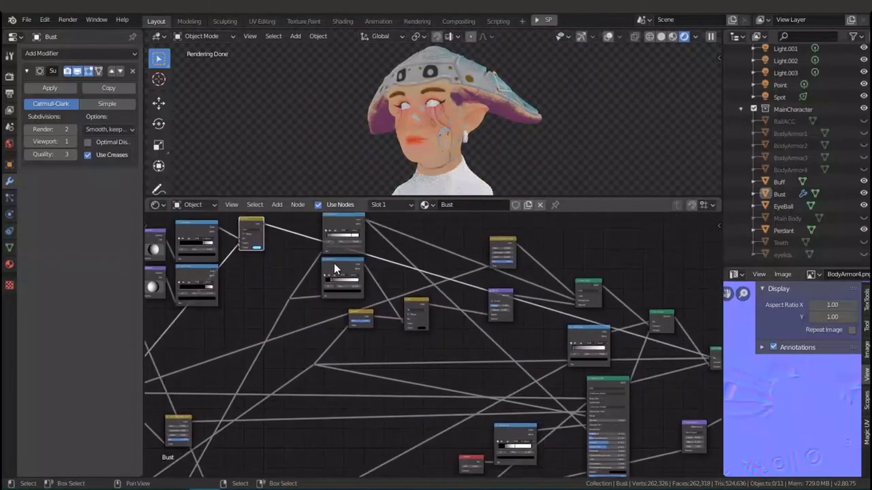
scroll(599, 340, "up", 2)
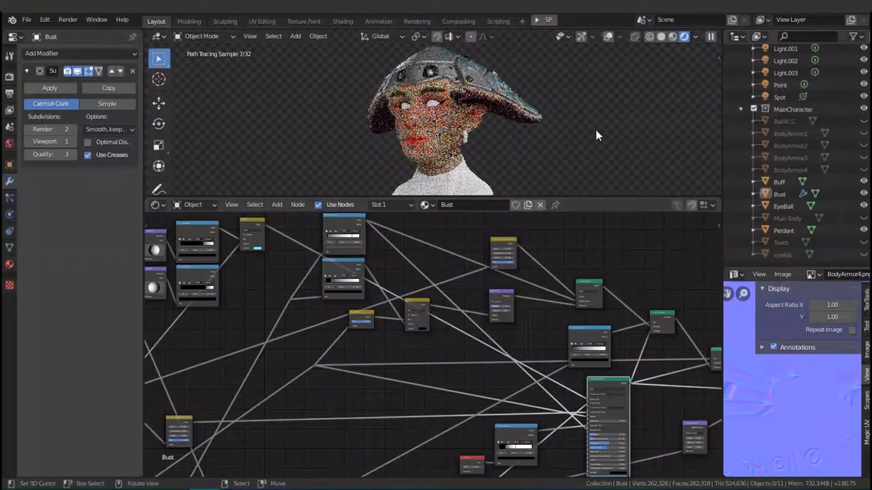
scroll(583, 123, "up", 3)
middle_click_drag(583, 125, 580, 164)
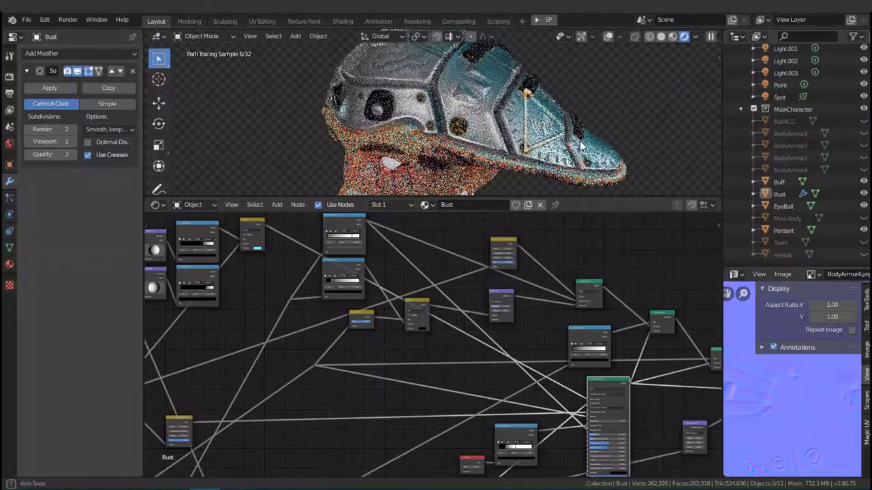
middle_click_drag(471, 436, 579, 398)
mouse_move(232, 240)
middle_mouse_down()
mouse_move(245, 227)
mouse_move(338, 407)
mouse_move(325, 233)
mouse_move(440, 357)
middle_mouse_up()
scroll(427, 346, "down", 5)
scroll(406, 303, "up", 6)
key("ctrl+s")
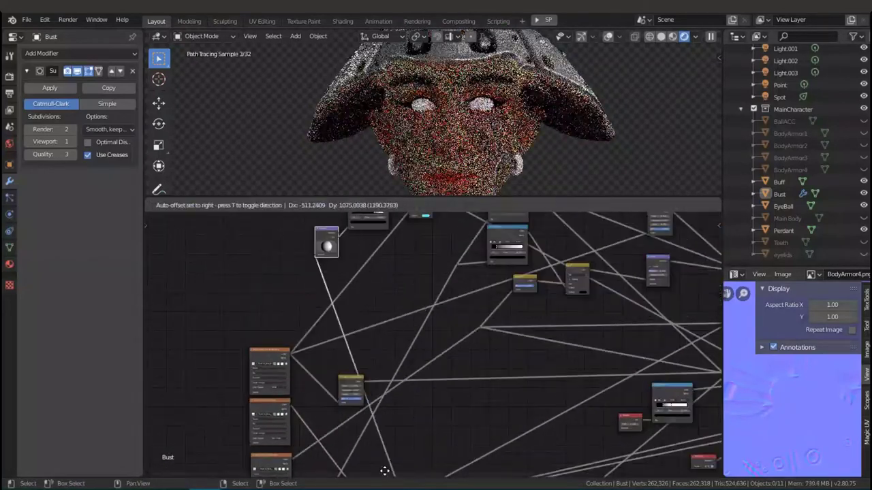
- Try the Principled BSDF Transmission at 1.000, then set it back to 0
scroll(440, 357, "down", 2)
scroll(558, 275, "up", 5)
scroll(565, 312, "up", 1)
middle_click_drag(565, 312, 526, 374)
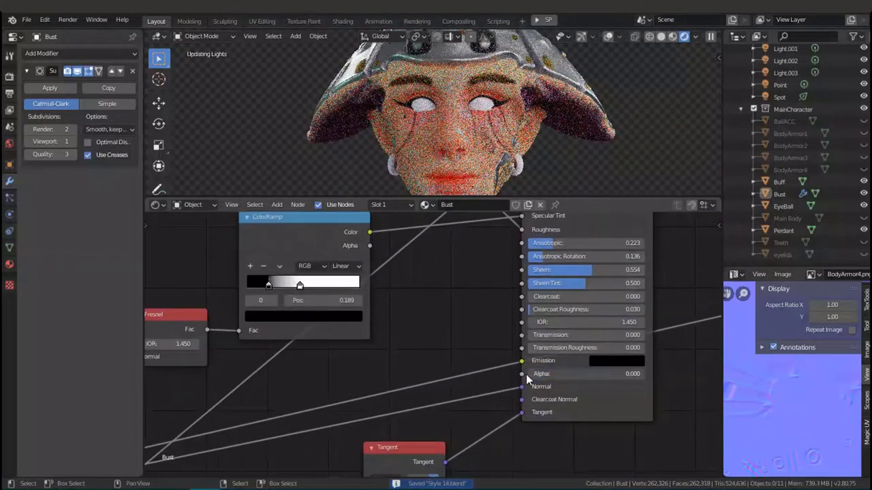
scroll(456, 285, "down", 1)
middle_click_drag(455, 284, 409, 293)
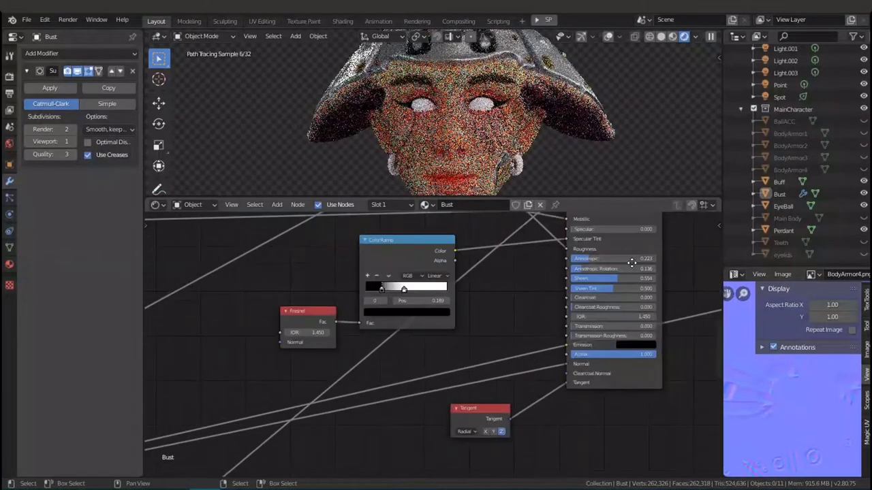
scroll(509, 320, "up", 1)
left_click_drag(442, 319, 557, 325)
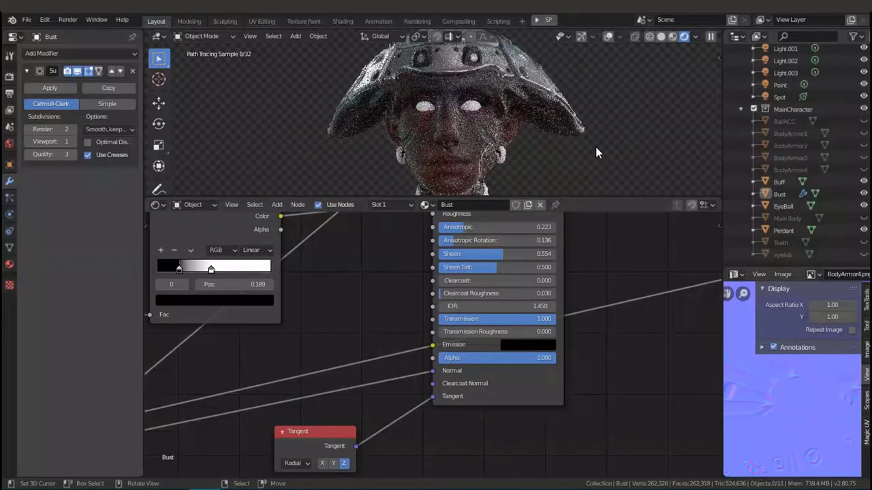
left_click_drag(541, 320, 264, 352)
- Pan over to the other ColorRamp node and shift it to a new spot
middle_click_drag(264, 353, 461, 340)
scroll(461, 341, "down", 3)
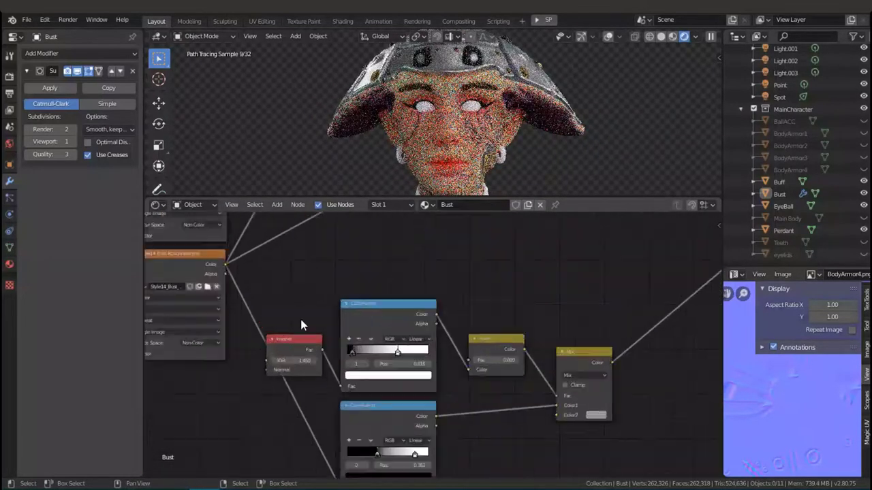
middle_click_drag(300, 319, 538, 304)
key("shift+a")
key("Escape")
mouse_move(376, 419)
middle_mouse_down()
mouse_move(243, 352)
mouse_move(368, 364)
middle_mouse_up()
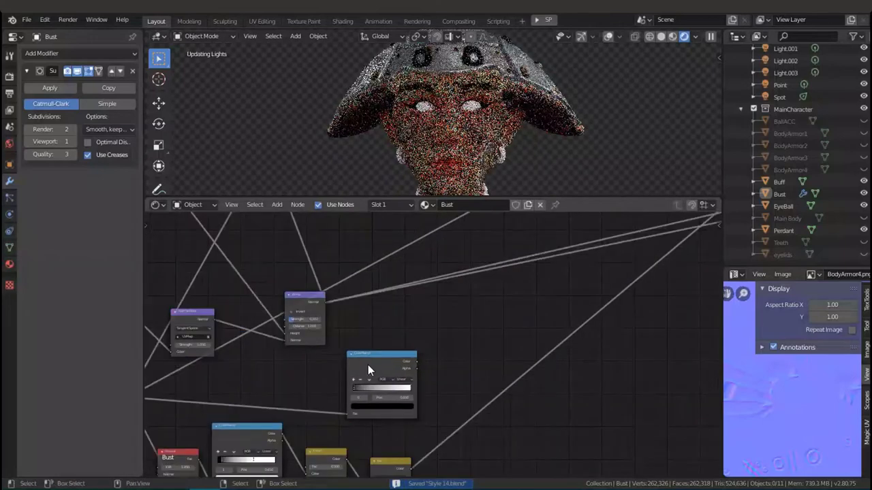
scroll(345, 301, "up", 4)
left_click_drag(269, 331, 291, 326)
scroll(458, 263, "down", 2)
- Add an RGB Curves node after the ColorRamp and raise a curve point to brighten it
key("shift+a")
left_click(507, 335)
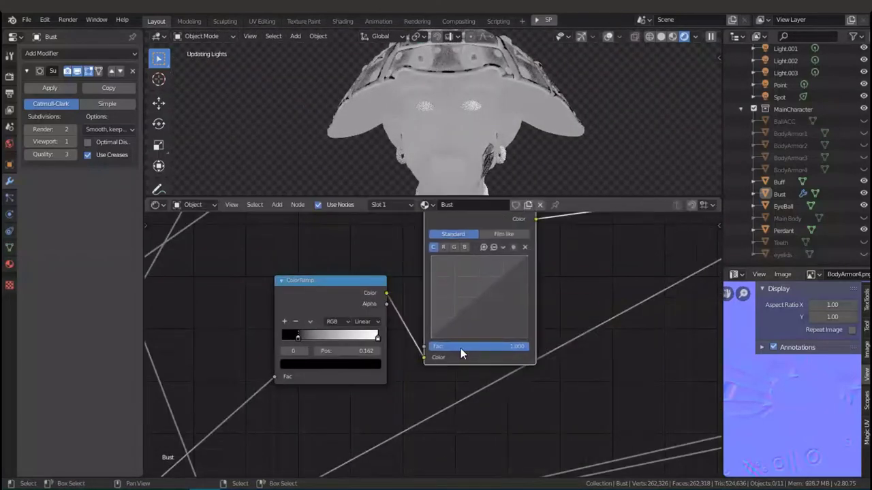
left_click(461, 352)
scroll(409, 354, "up", 2)
left_click_drag(329, 404, 337, 379)
scroll(381, 336, "down", 3)
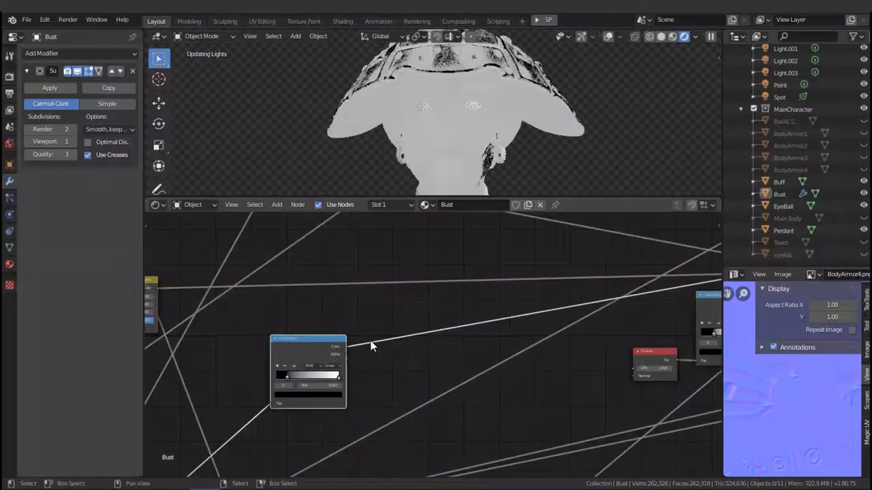
scroll(407, 335, "down", 2)
scroll(407, 336, "up", 2)
- Move the ColorRamp node left, orbit the bust, and save the file
left_click_drag(330, 328, 303, 328)
left_click(303, 328)
scroll(546, 330, "right", 3, "ctrl")
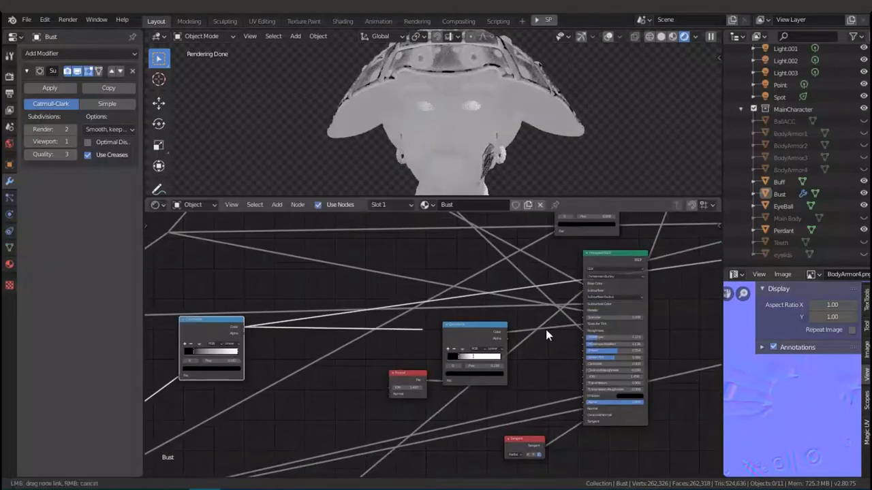
scroll(432, 259, "right", 4, "ctrl")
scroll(451, 327, "right", 2, "ctrl")
scroll(453, 334, "up", 3)
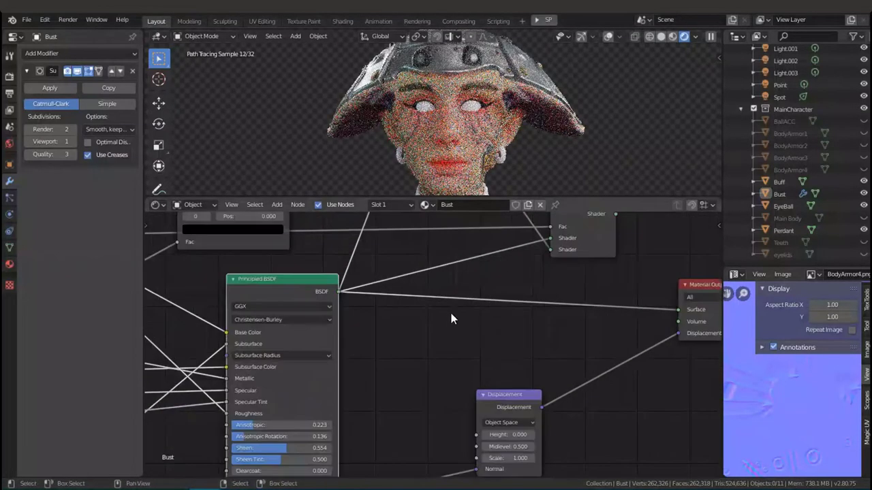
middle_click_drag(504, 136, 538, 207)
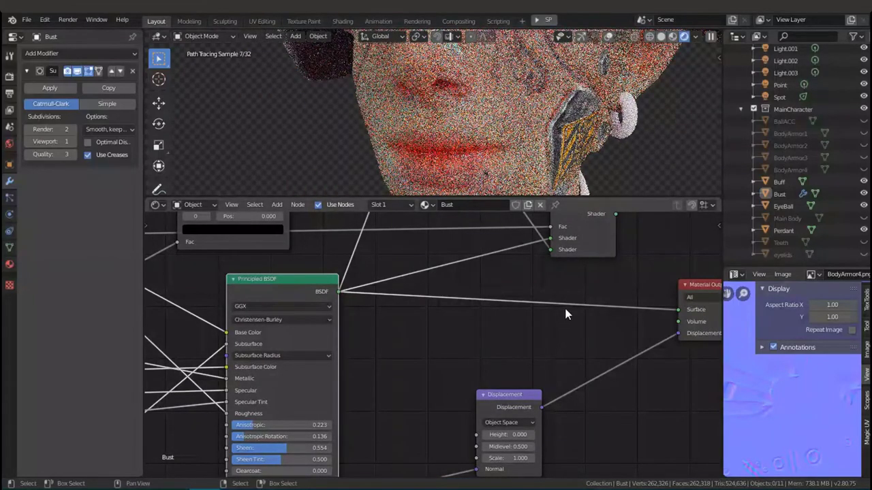
key("ctrl+s")
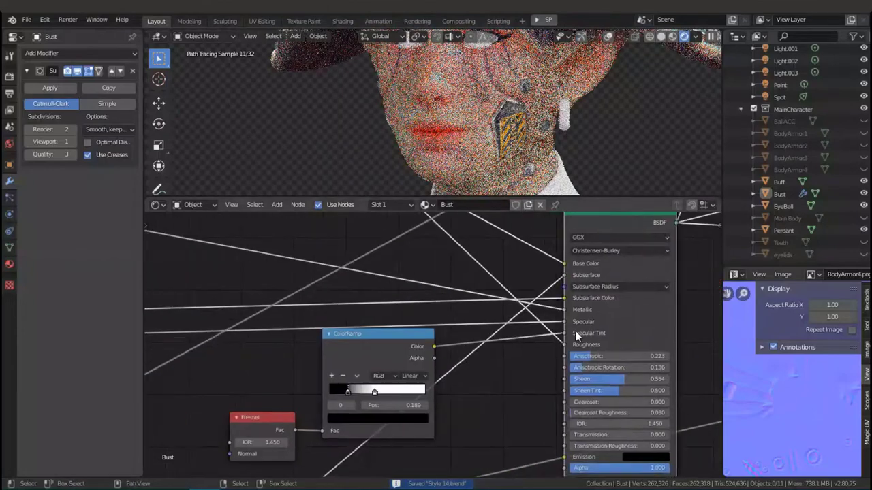
- Check a ColorRamp stop's colour beside the Fresnel nodes and save again
middle_click_drag(575, 331, 593, 304)
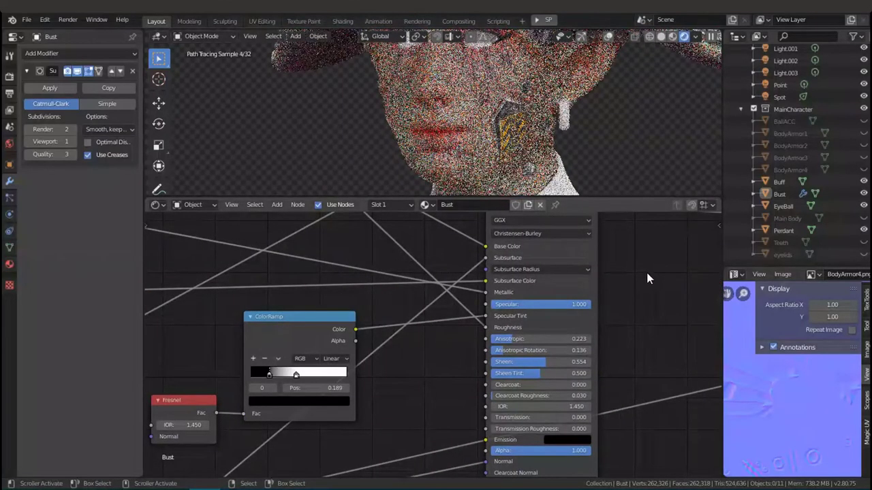
scroll(559, 293, "up", 3, "ctrl")
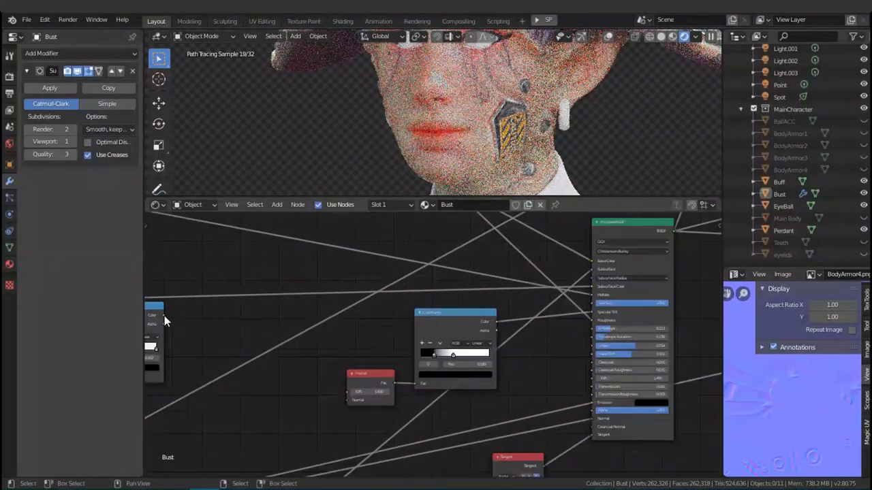
scroll(512, 310, "down", 8, "ctrl")
scroll(512, 319, "down", 3)
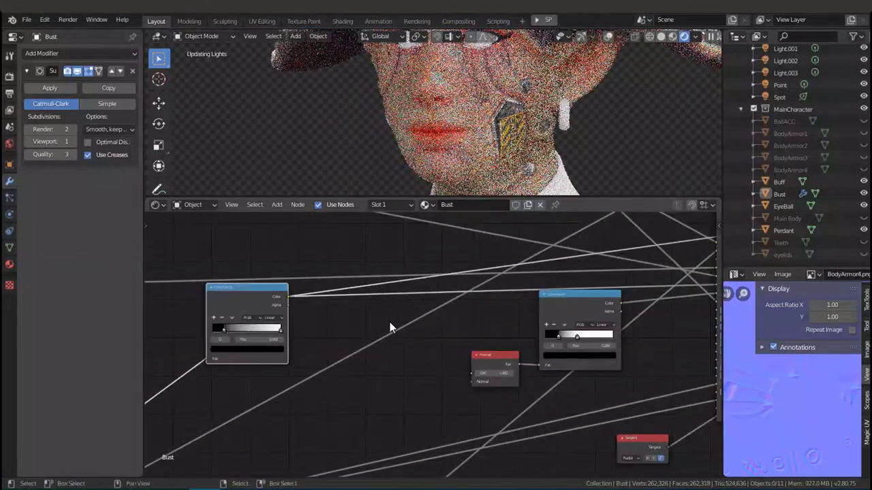
scroll(257, 306, "up", 4)
left_click(290, 350)
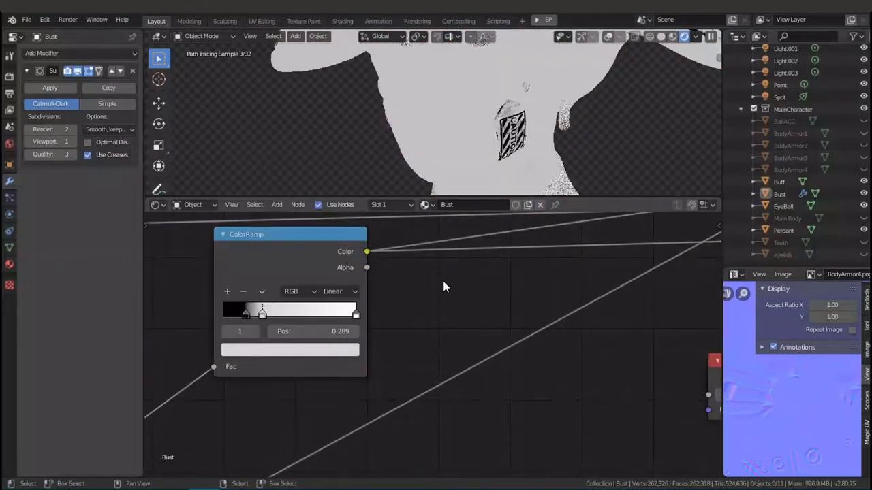
scroll(443, 281, "down", 3)
scroll(412, 320, "down", 4)
key("ctrl+s")
- Orbit the bust back to a front view and pan to another node cluster
scroll(413, 314, "down", 3)
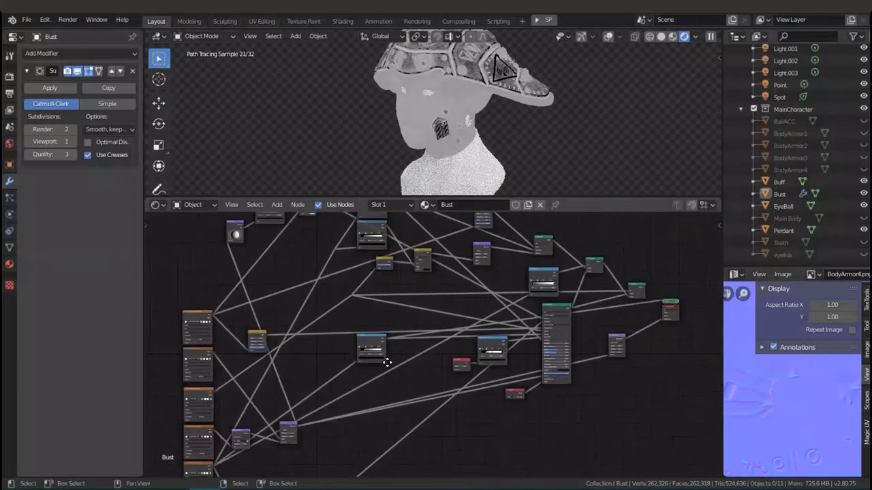
scroll(463, 313, "up", 3)
mouse_move(491, 116)
middle_mouse_down()
mouse_move(550, 116)
mouse_move(569, 99)
mouse_move(661, 121)
middle_mouse_up()
scroll(409, 327, "down", 2)
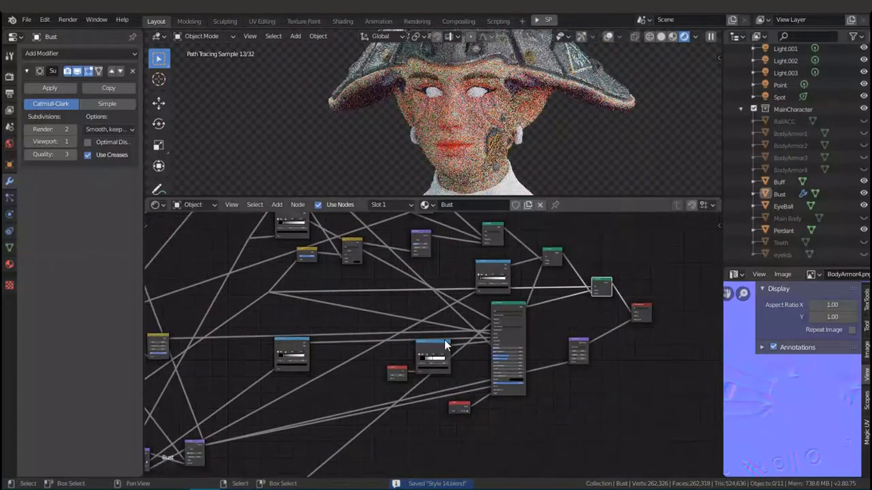
scroll(446, 362, "up", 3)
middle_click_drag(446, 362, 534, 401)
- Add a ColorRamp node and drag its white stop to 1.000
key("shift+a")
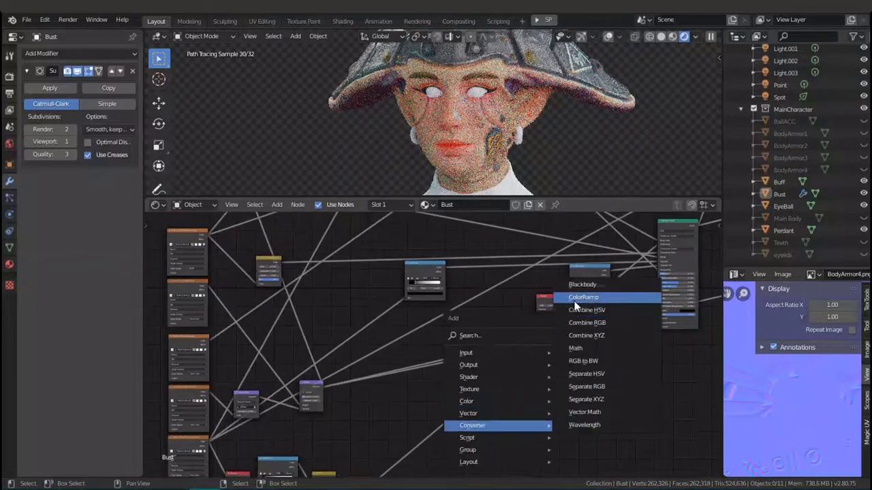
left_click(574, 301)
left_click(549, 422)
key("ctrl+s")
scroll(468, 354, "up", 2)
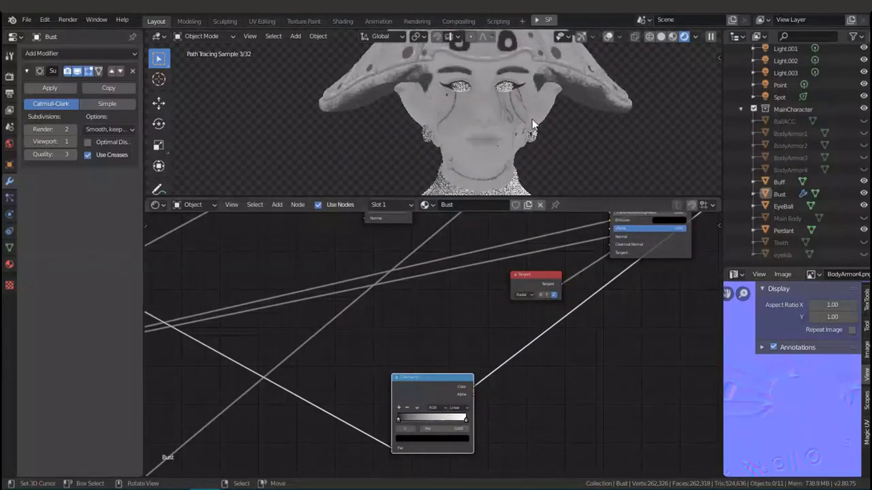
mouse_move(470, 157)
middle_mouse_down()
mouse_move(509, 185)
mouse_move(397, 138)
middle_mouse_up()
scroll(386, 449, "up", 2)
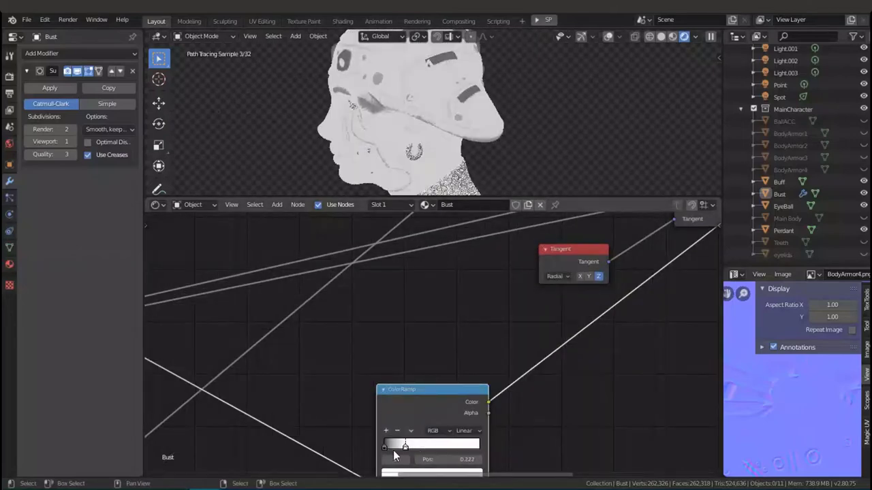
left_click_drag(393, 450, 478, 446)
scroll(437, 360, "down", 2)
scroll(461, 122, "up", 2)
mouse_move(461, 121)
middle_mouse_down()
mouse_move(579, 146)
mouse_move(562, 179)
middle_mouse_up()
scroll(384, 321, "down", 2)
mouse_move(538, 231)
middle_mouse_down()
mouse_move(572, 335)
mouse_move(312, 417)
mouse_move(432, 360)
middle_mouse_up()
scroll(391, 349, "down", 2)
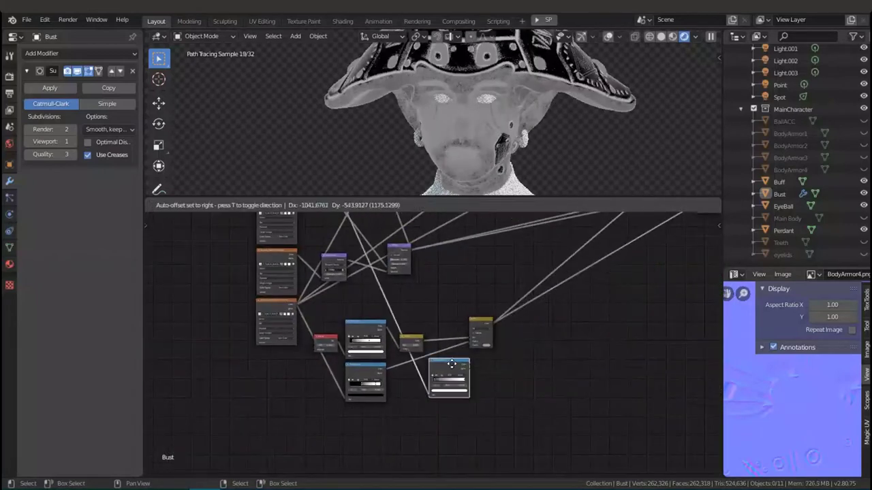
scroll(477, 341, "up", 3)
- Insert a Mix node onto the existing link, set its factor to 0.702, and save
key("shift+a")
left_click(579, 347)
left_click(599, 268)
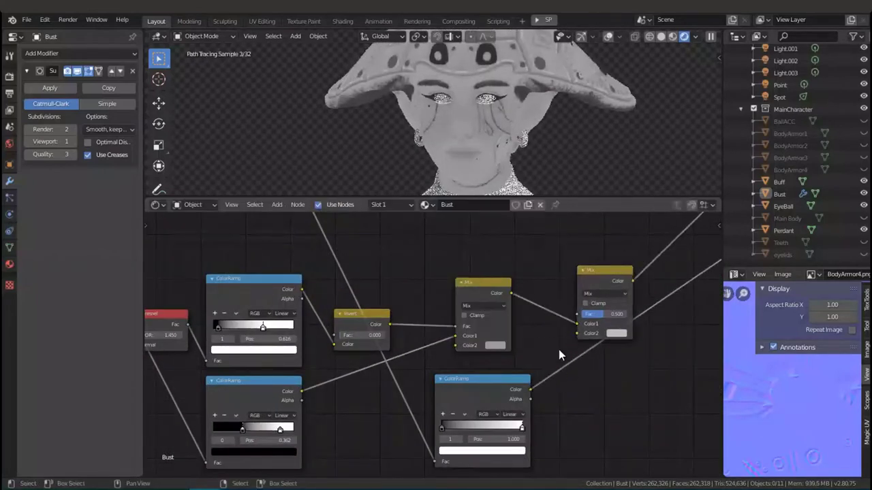
scroll(536, 341, "up", 2)
scroll(518, 344, "up", 1)
scroll(530, 305, "down", 2)
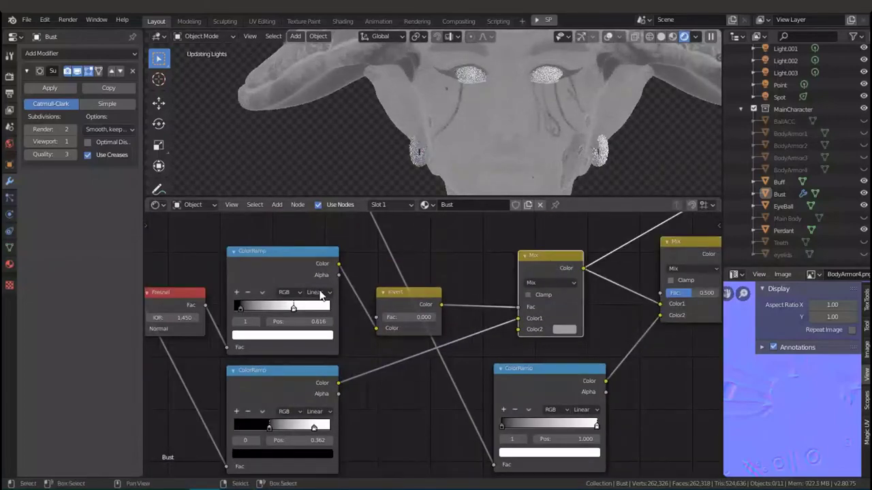
scroll(330, 303, "up", 4)
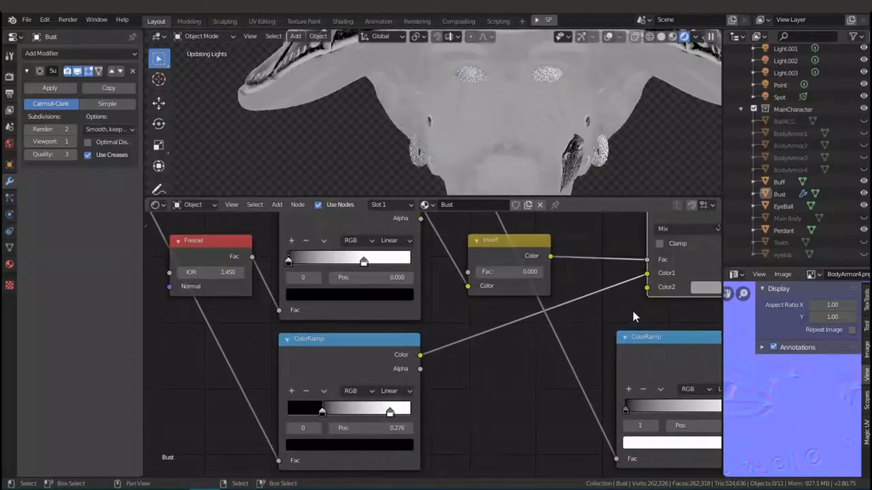
mouse_move(688, 272)
middle_mouse_down()
mouse_move(510, 283)
mouse_move(438, 328)
middle_mouse_up()
scroll(566, 137, "down", 3)
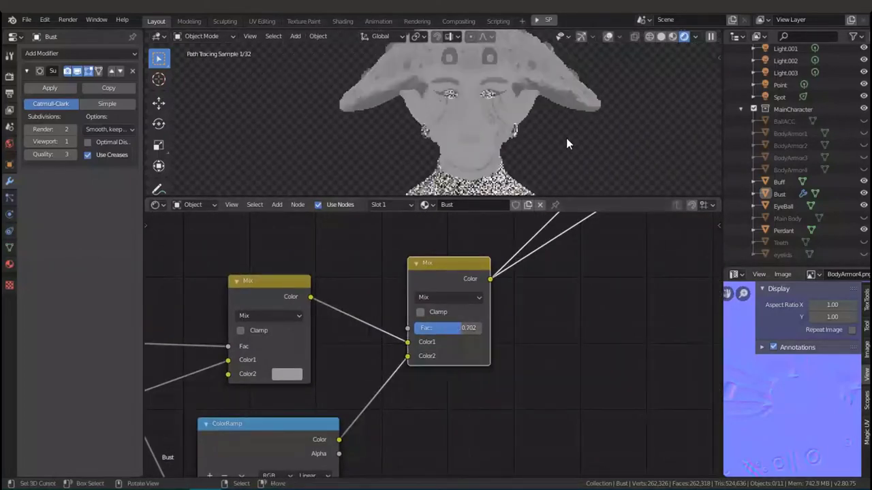
scroll(323, 351, "down", 5)
middle_click_drag(323, 351, 413, 334)
scroll(409, 347, "down", 4)
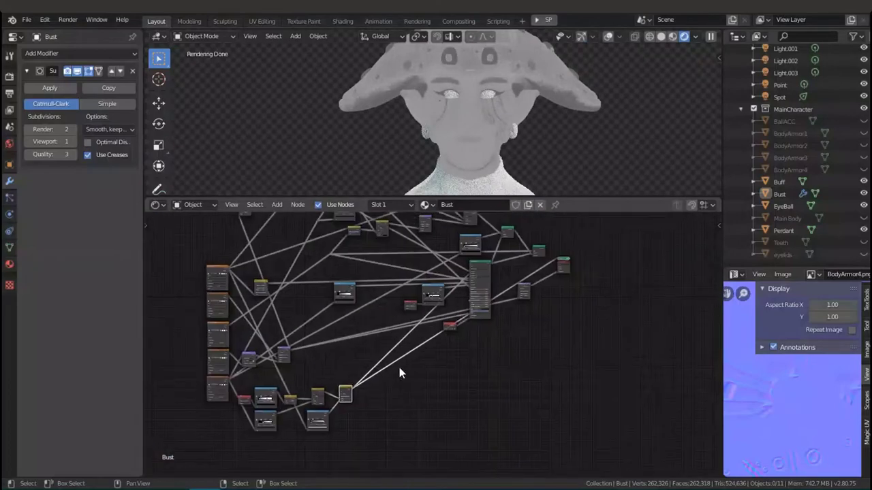
scroll(535, 363, "up", 4)
left_click(514, 403, "ctrl+shift")
scroll(514, 402, "up", 3)
scroll(566, 164, "up", 3)
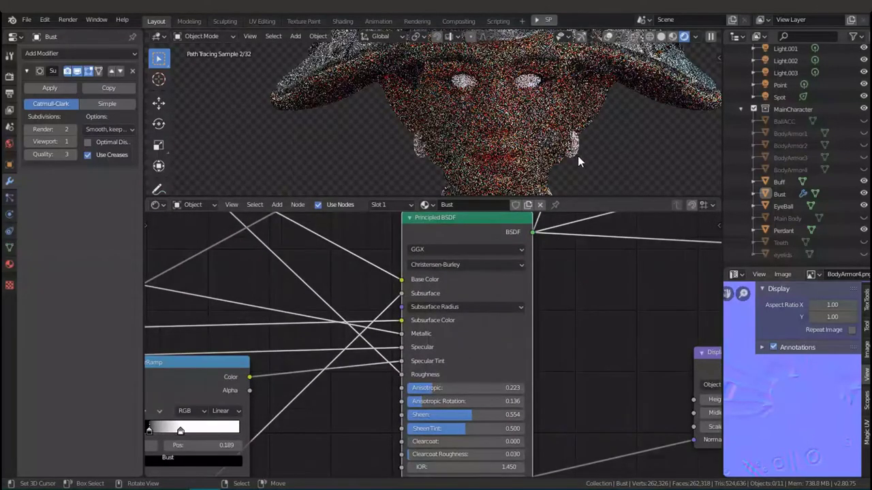
key("ctrl+s")
scroll(460, 252, "down", 3)
middle_click_drag(460, 251, 610, 237)
- Add a Hue Saturation Value node and lower its Value to 0.500
key("shift+a")
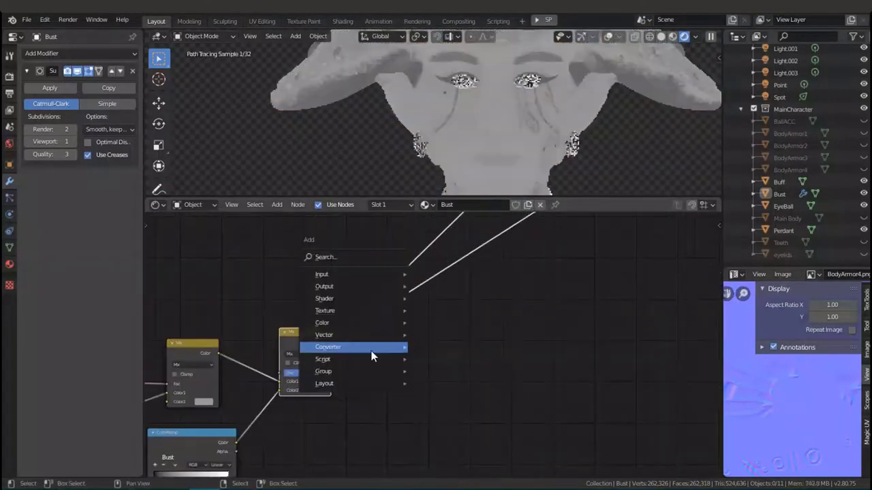
left_click(372, 352)
left_click(428, 346)
scroll(355, 351, "up", 3)
middle_click_drag(456, 364, 461, 384)
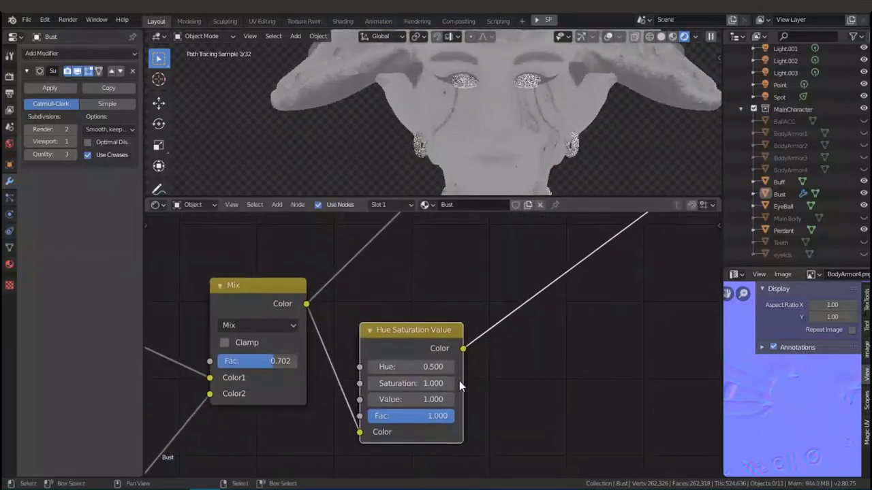
left_click_drag(429, 400, 371, 400)
- Drop a ColorRamp onto the Mix output link and slide its black stop right
key("shift+a")
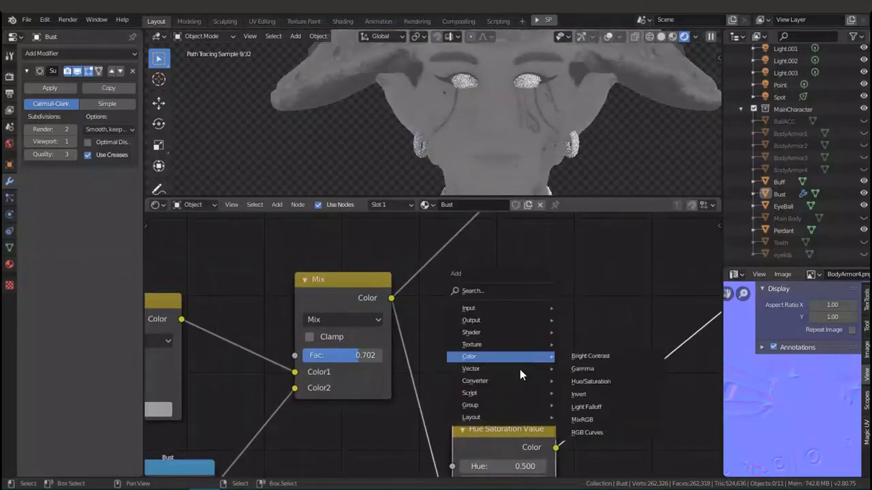
left_click(586, 315)
left_click(385, 415)
mouse_move(329, 312)
left_mouse_down()
mouse_move(376, 312)
mouse_move(364, 312)
left_mouse_up()
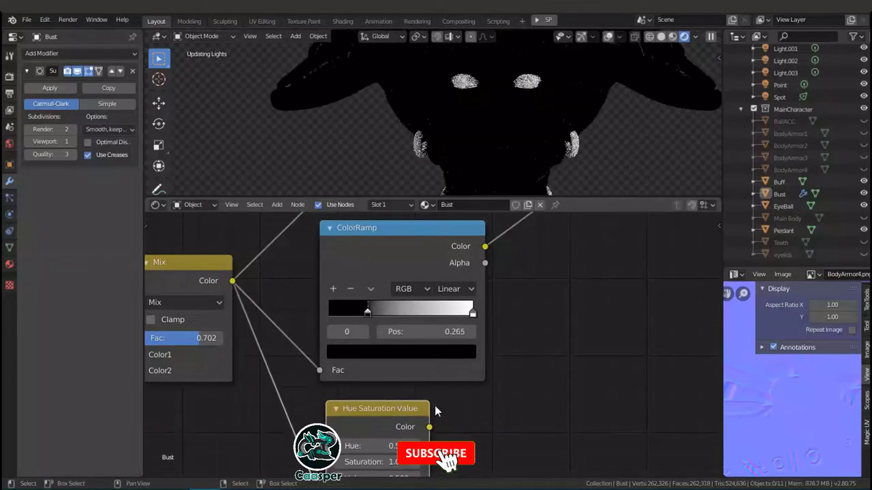
key("ctrl+s")
scroll(433, 344, "up", 2)
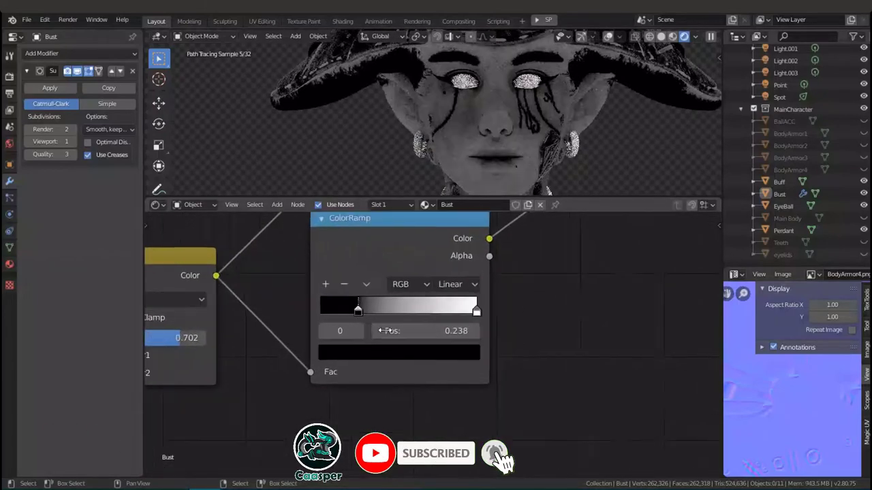
left_click(483, 331)
scroll(552, 395, "down", 2)
scroll(577, 164, "down", 2)
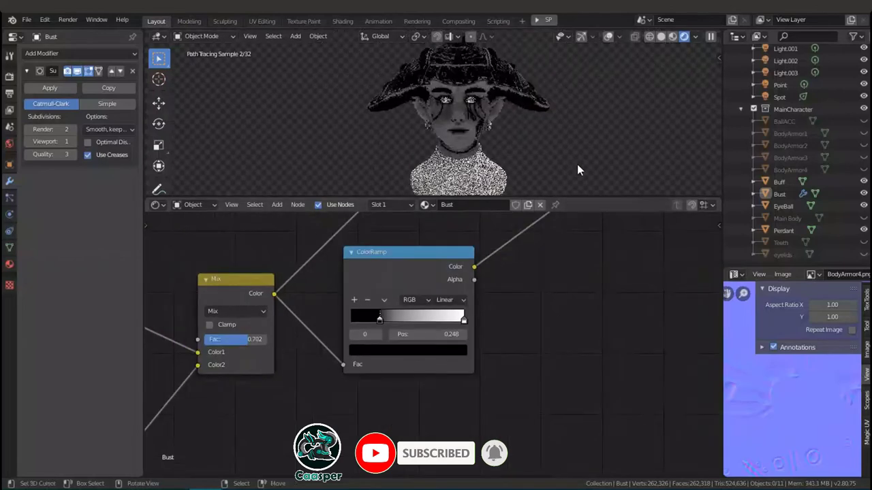
middle_click_drag(577, 164, 544, 163)
middle_click_drag(511, 260, 593, 261)
scroll(489, 324, "up", 1)
- Add a Fresnel node and link it into the Mix node's Color2 input
key("shift+a")
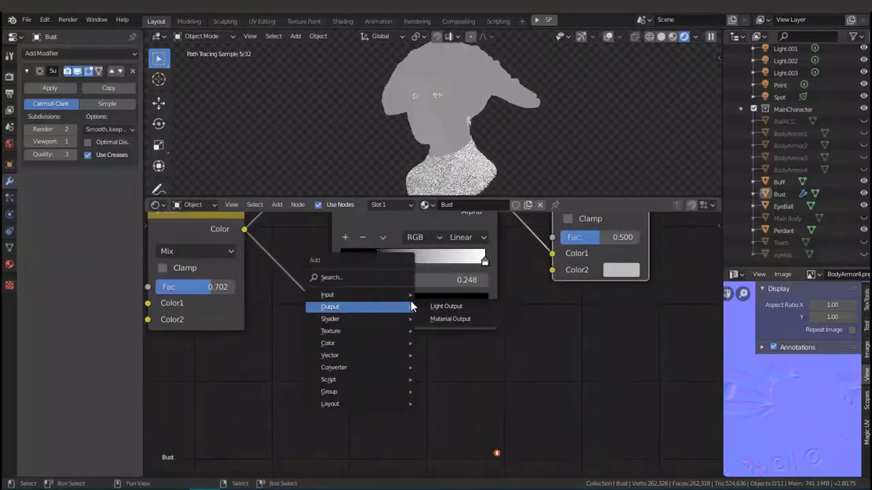
left_click(436, 306)
left_click(457, 348)
left_click_drag(483, 362, 554, 269)
scroll(511, 151, "up", 3)
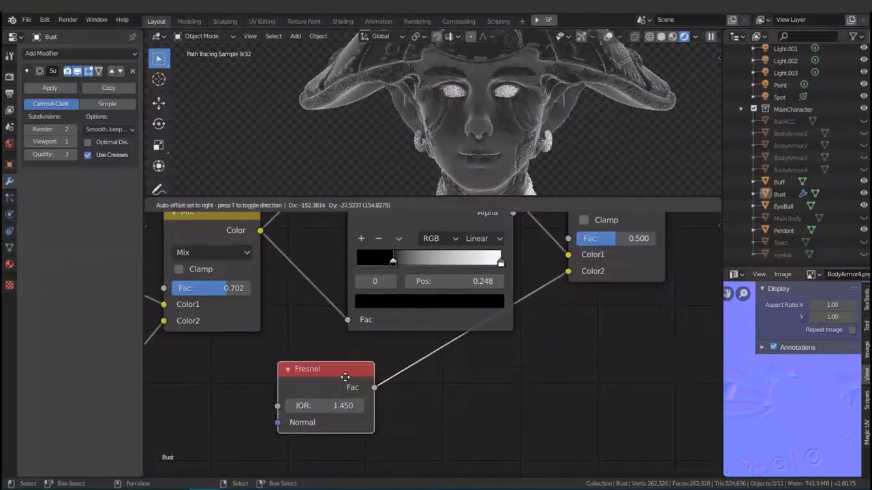
- Insert a ColorRamp between Fresnel and Mix with its black stop at 0.319
left_click_drag(370, 383, 433, 347)
left_click(381, 360)
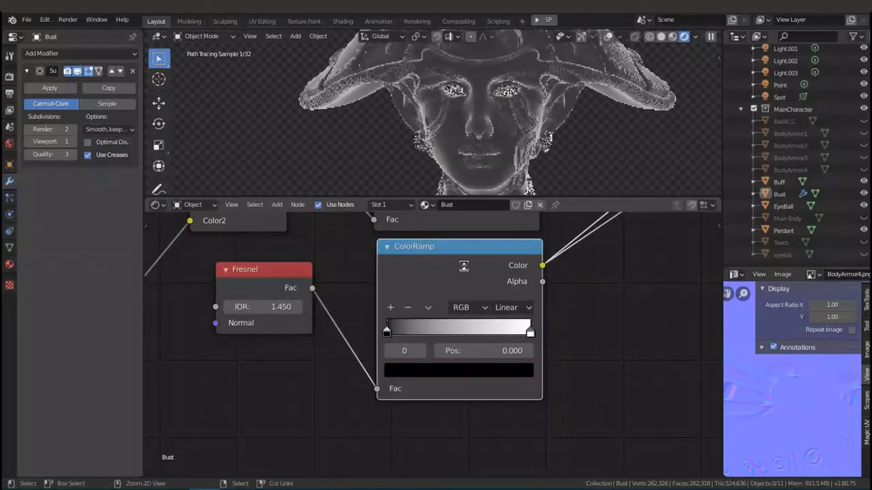
mouse_move(357, 379)
left_mouse_down()
mouse_move(404, 380)
mouse_move(392, 380)
left_mouse_up()
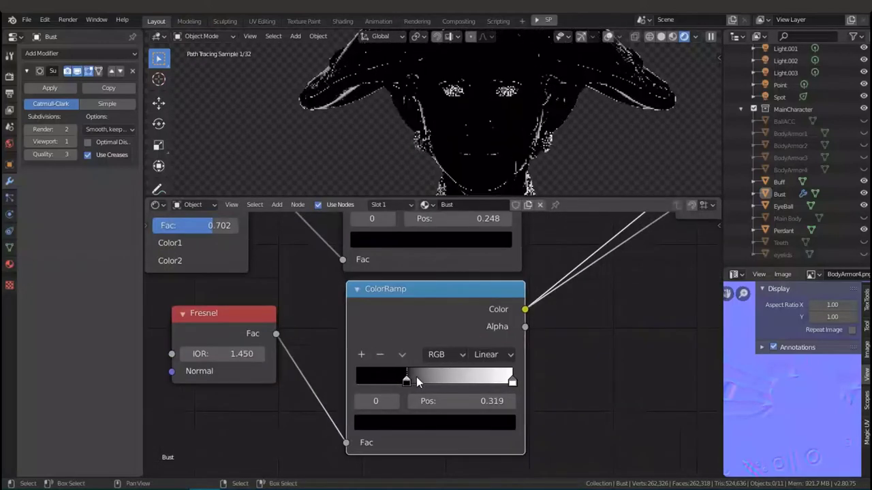
middle_click_drag(708, 225, 545, 275)
scroll(545, 275, "down", 3)
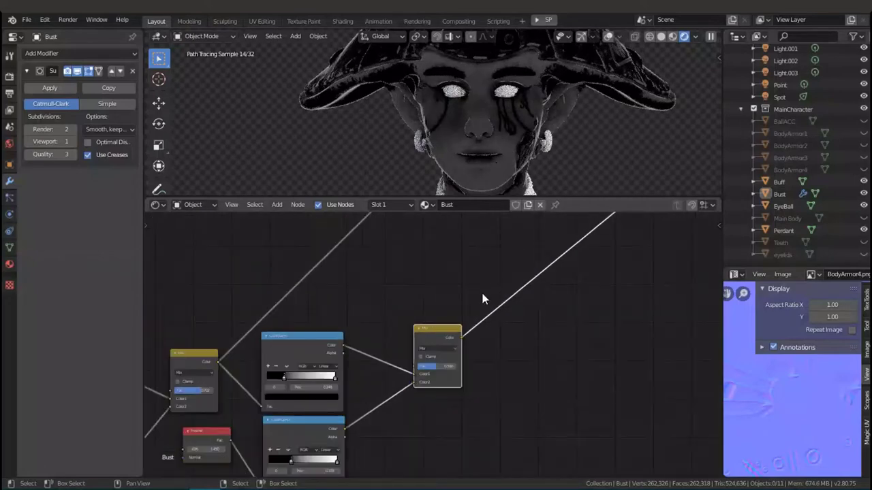
scroll(481, 290, "down", 2)
scroll(470, 240, "up", 1)
- Save the file and switch the viewport to solid shading
key("ctrl+s")
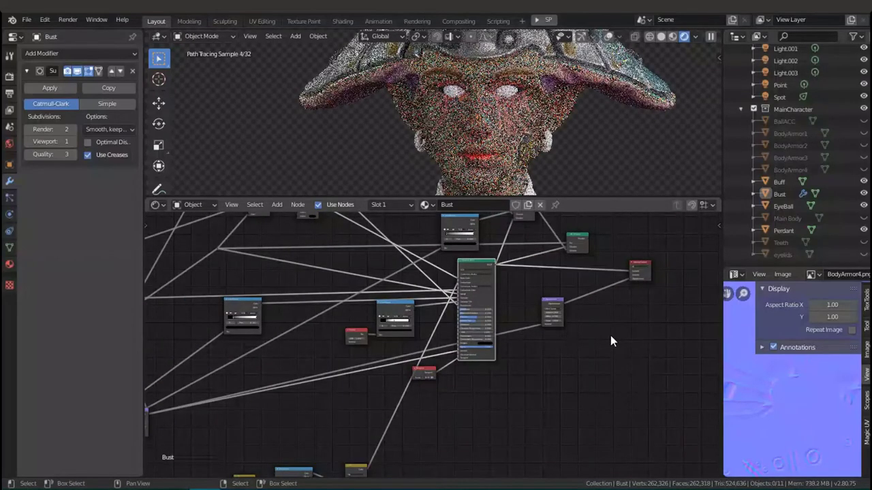
middle_click_drag(613, 335, 589, 334)
middle_click_drag(570, 137, 549, 144)
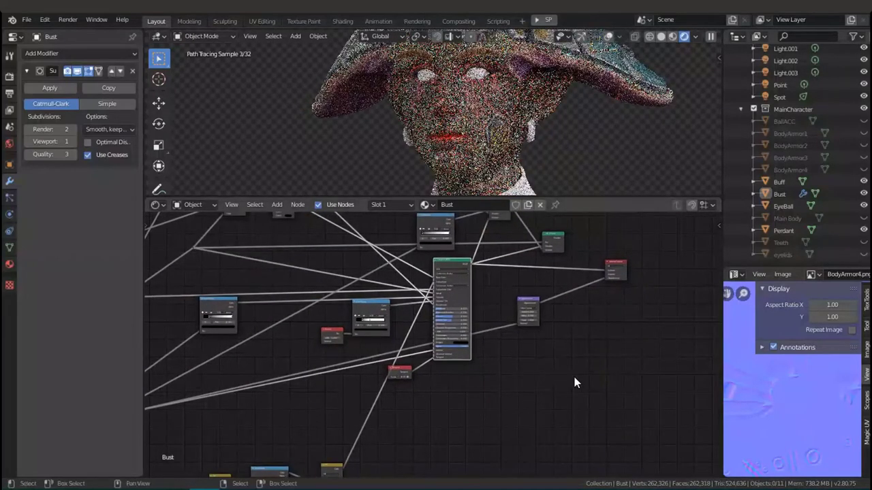
scroll(552, 143, "down", 2)
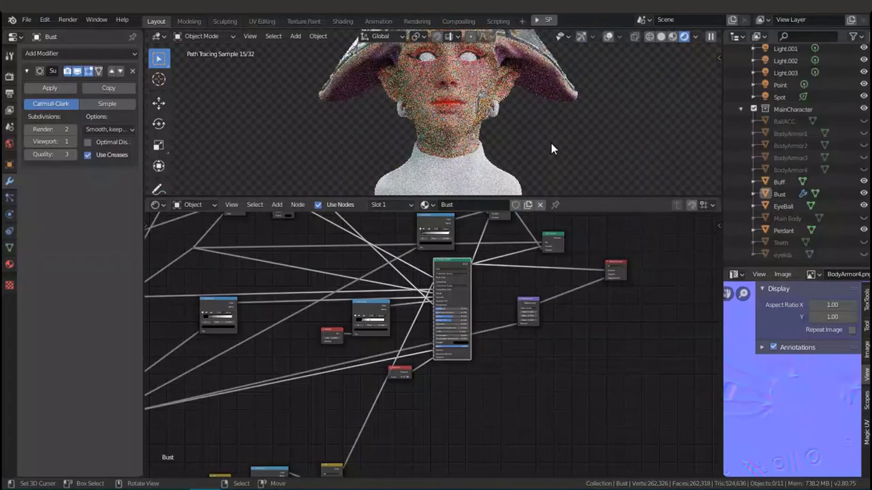
key("z")
scroll(429, 307, "up", 2)
key("shift+a")
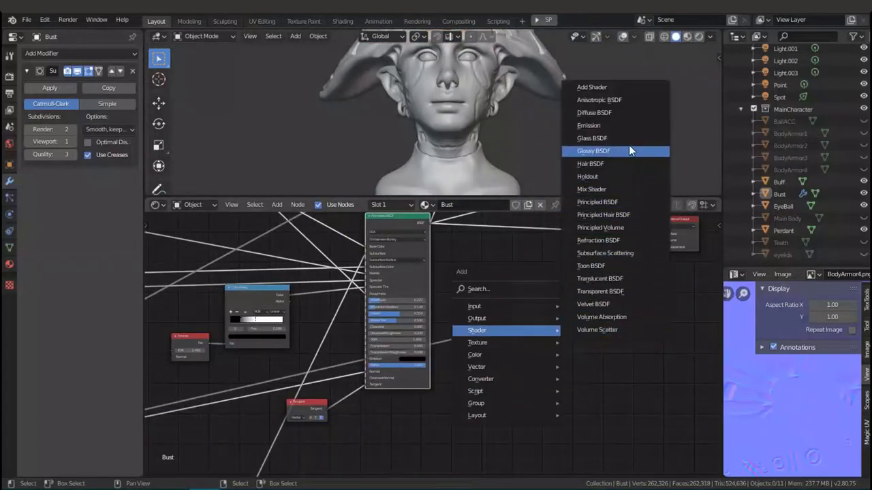
- Add a Diffuse BSDF, return to rendered shading, then undo the node
left_click(619, 111)
scroll(517, 247, "up", 2)
key("z")
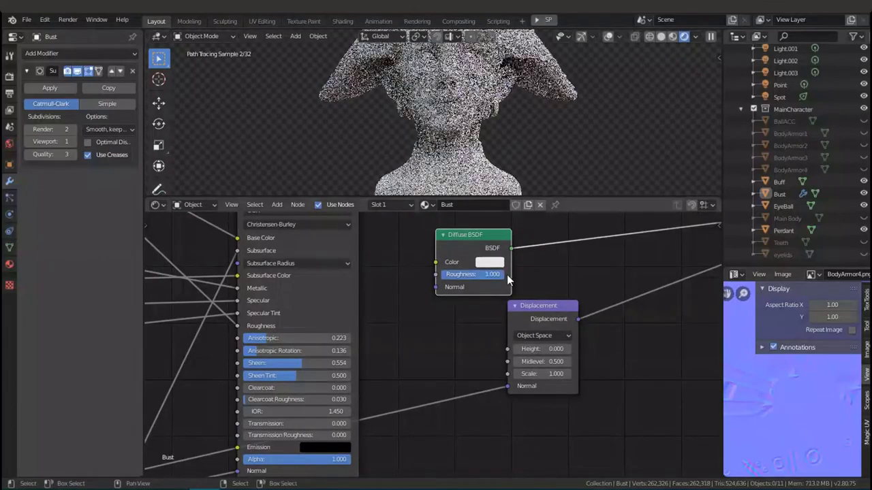
middle_click_drag(576, 147, 471, 214)
key("ctrl+z")
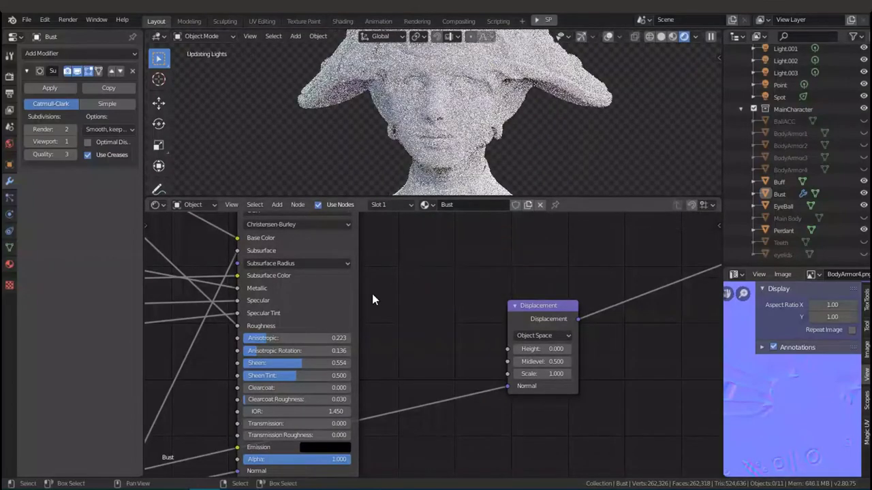
scroll(487, 317, "down", 3)
scroll(491, 307, "down", 2)
scroll(494, 293, "down", 2)
scroll(494, 292, "up", 2)
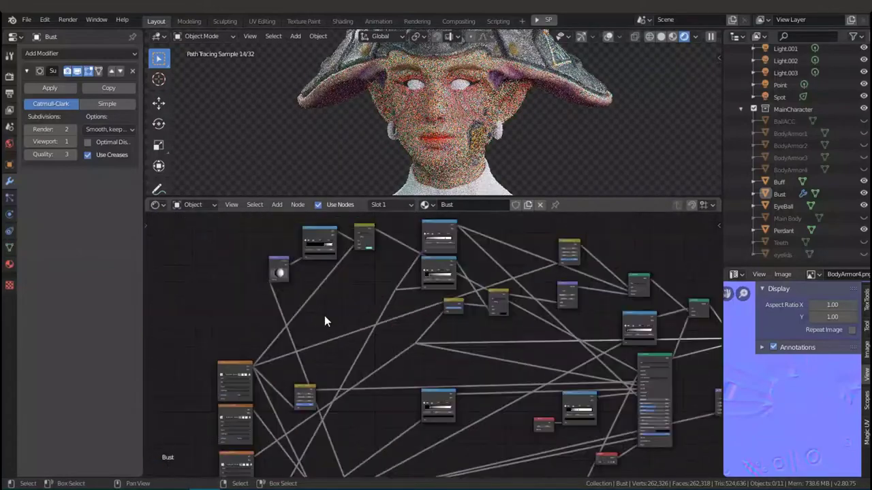
- Place a new Principled BSDF node and move a neighbouring node aside for room
key("shift+a")
left_click(573, 135)
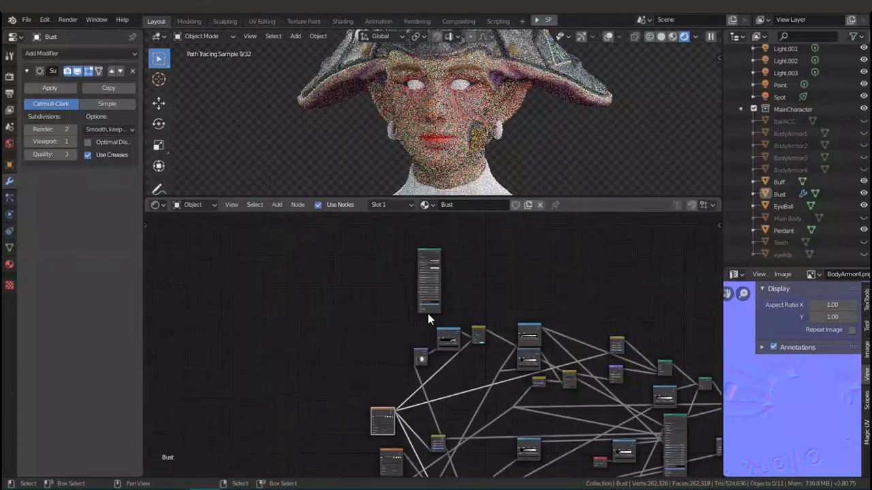
left_click(427, 313)
left_click_drag(419, 417, 407, 421)
left_click(406, 421)
scroll(425, 289, "up", 3)
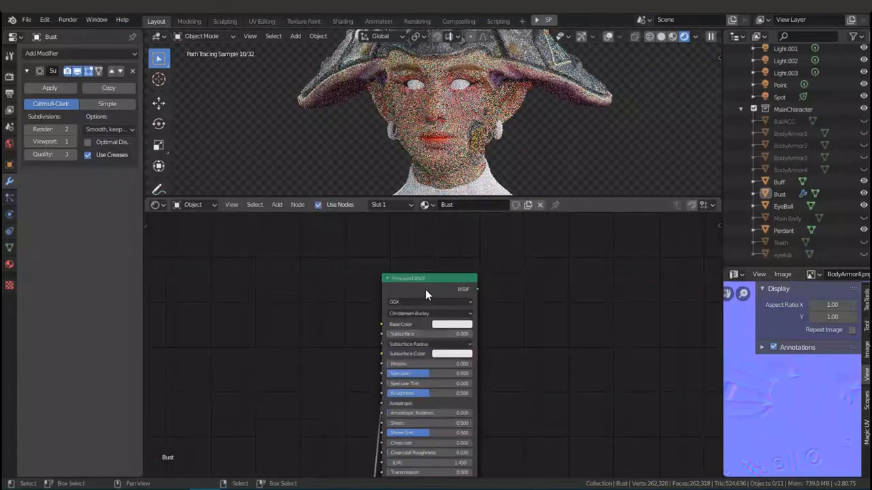
scroll(381, 351, "down", 2)
scroll(380, 351, "down", 2)
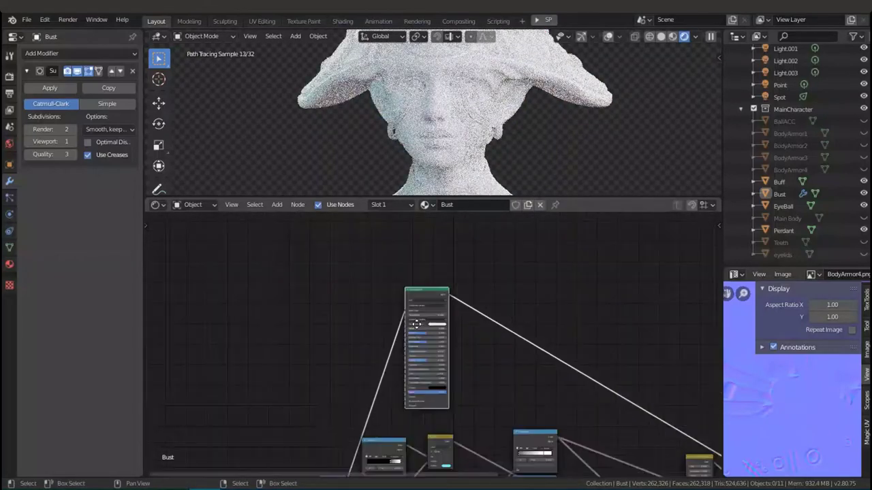
scroll(359, 323, "up", 2)
scroll(359, 323, "down", 3)
scroll(351, 373, "up", 2)
scroll(351, 373, "up", 1)
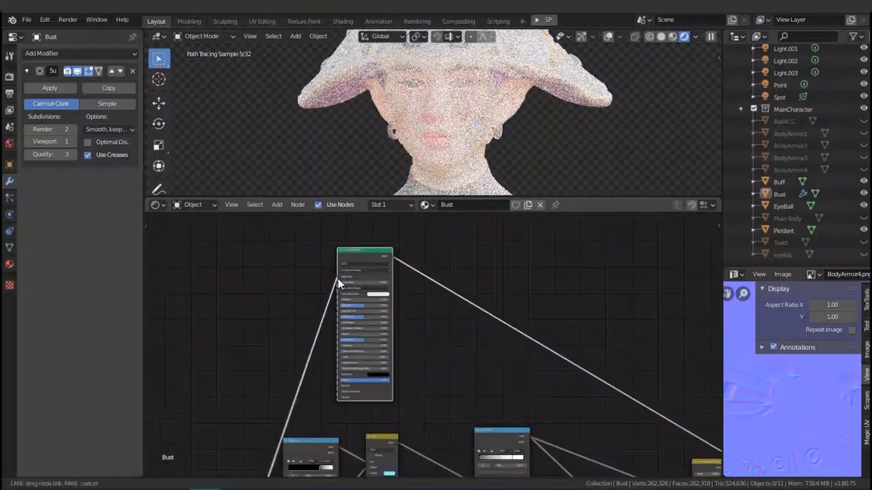
scroll(453, 269, "up", 2)
- Place a Diffuse BSDF above the Principled BSDF, feed it the reroute colour, and save
key("shift+a")
left_click(477, 66)
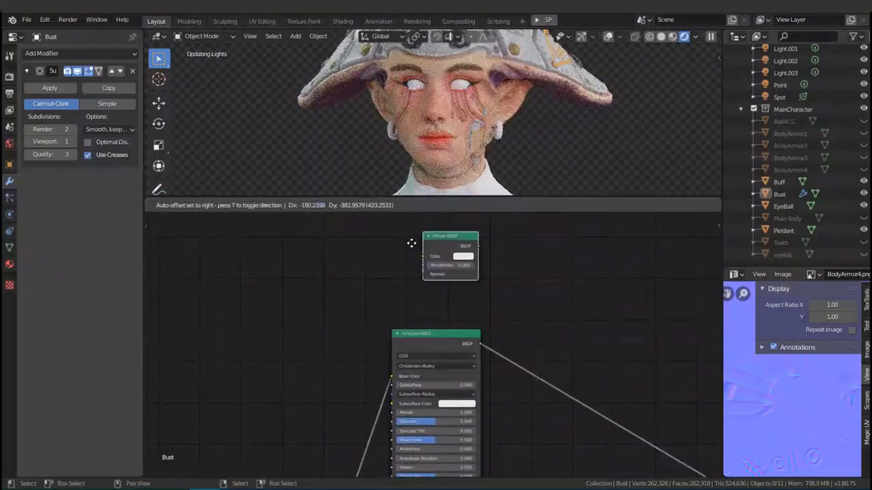
left_click(402, 252)
left_click_drag(318, 380, 433, 285)
scroll(433, 286, "down", 3)
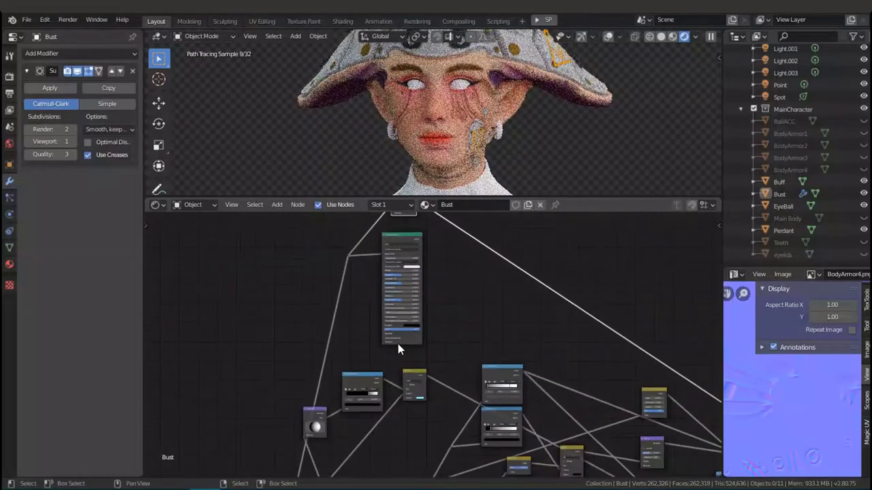
scroll(398, 343, "down", 2)
scroll(393, 255, "up", 3)
scroll(402, 321, "up", 2)
key("ctrl+s")
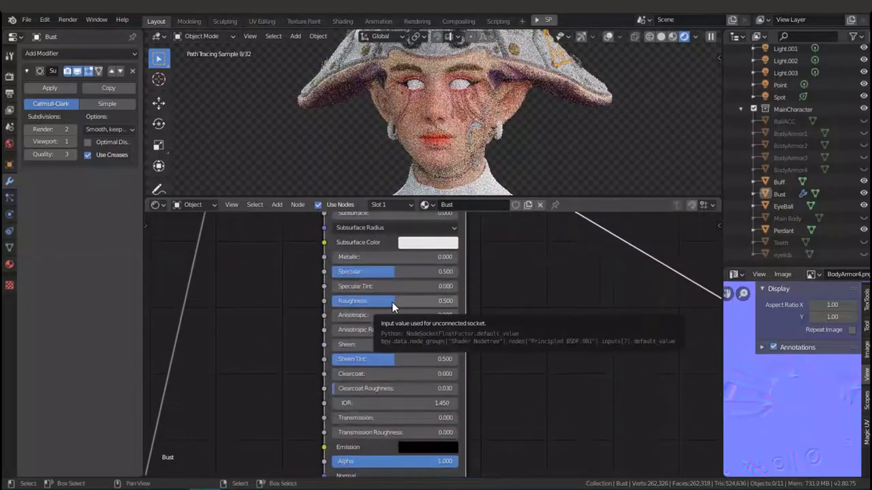
scroll(392, 302, "down", 3)
scroll(391, 414, "down", 2)
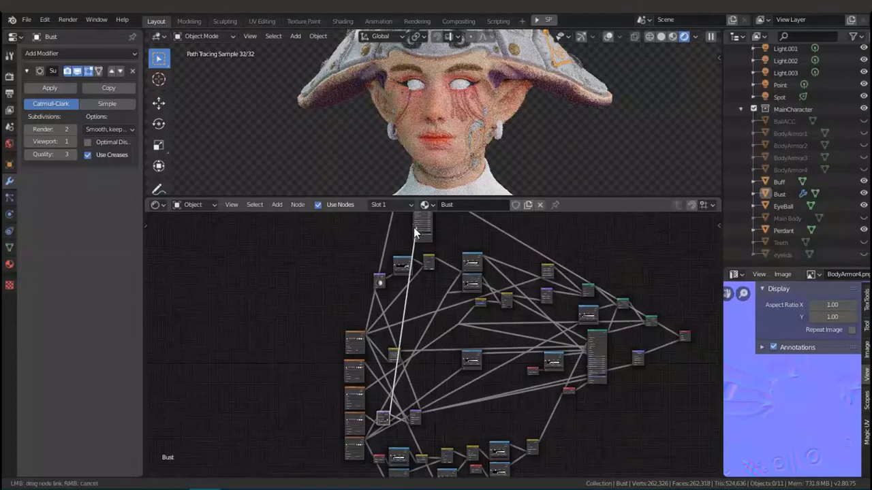
scroll(480, 356, "up", 3)
scroll(480, 356, "up", 2)
middle_click_drag(655, 242, 606, 297)
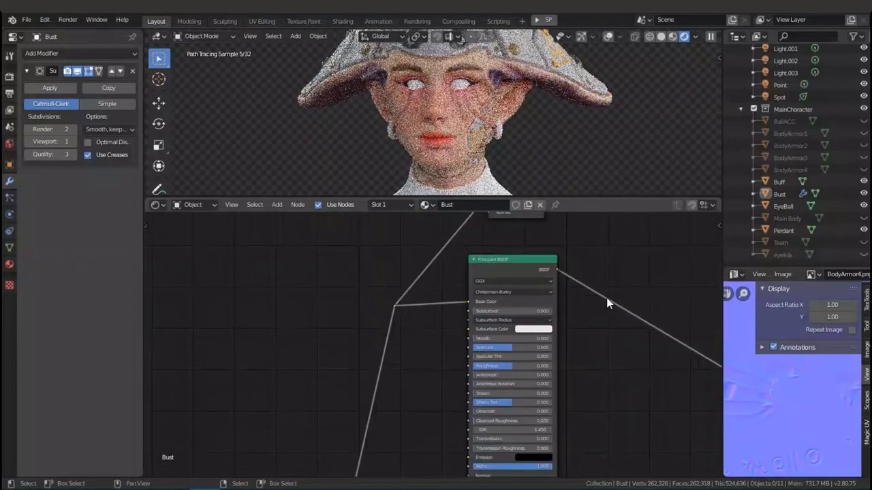
scroll(473, 312, "up", 2)
scroll(464, 303, "up", 1)
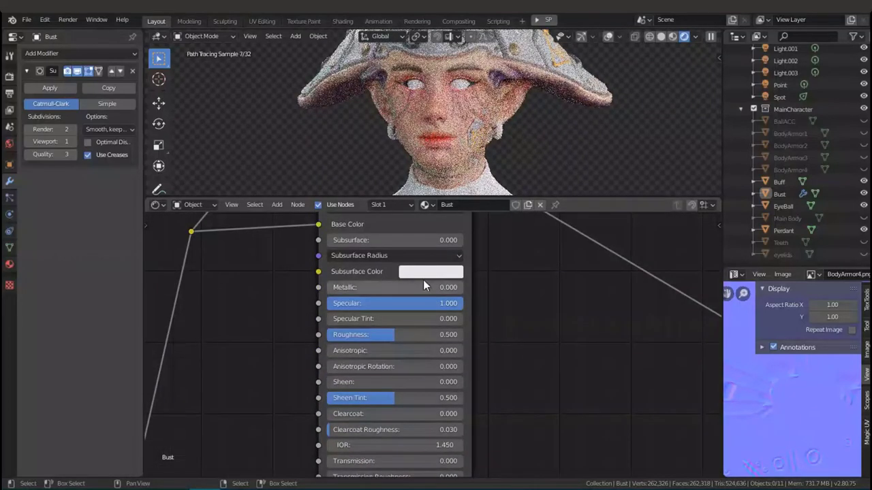
key("ctrl+v")
key("BackSpace")
scroll(593, 377, "down", 4)
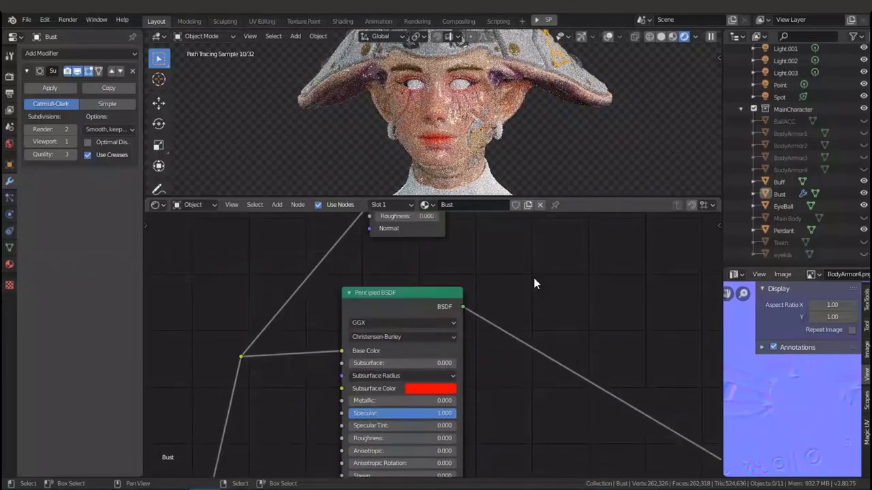
key("shift+a")
left_click(599, 116)
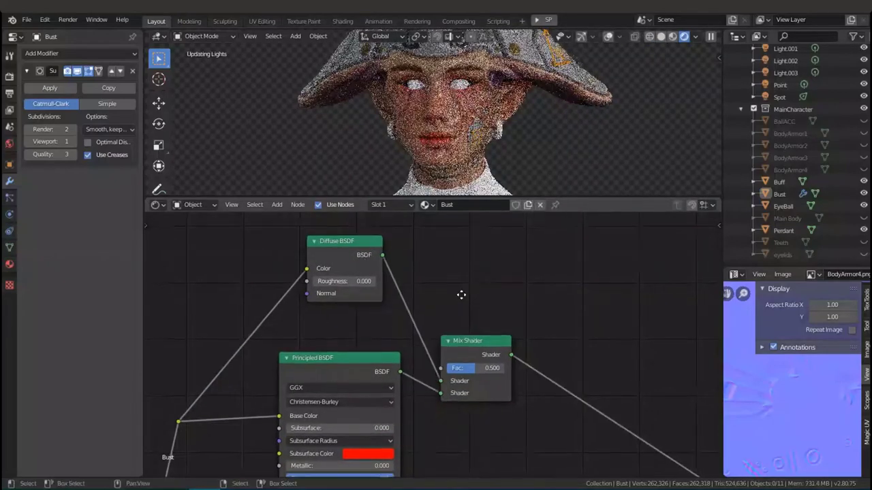
scroll(470, 286, "down", 5)
key("g")
left_click(417, 201)
scroll(477, 300, "up", 5)
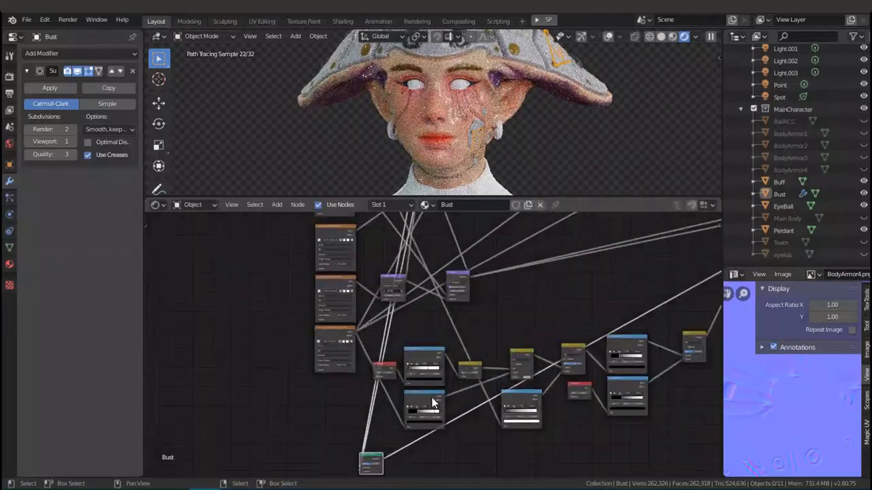
scroll(549, 303, "up", 3)
middle_click_drag(438, 203, 438, 261)
scroll(438, 260, "down", 4)
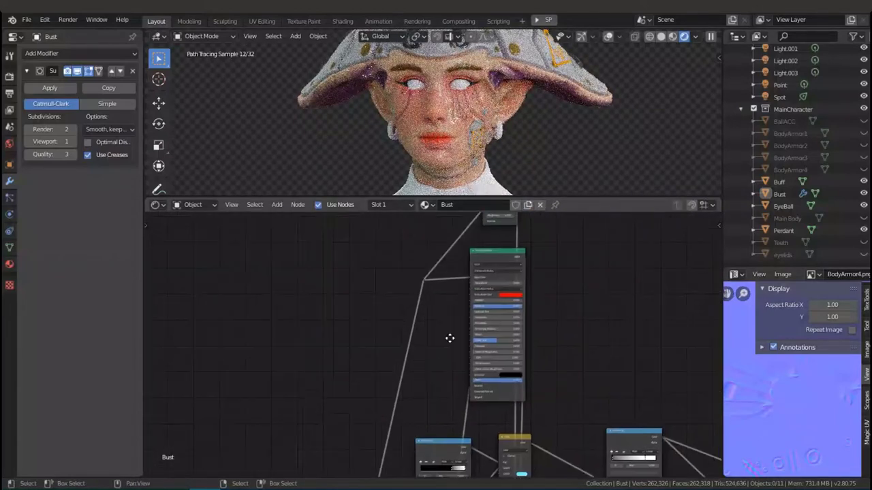
scroll(449, 339, "up", 5)
middle_click_drag(613, 386, 594, 378)
left_click_drag(376, 358, 397, 359)
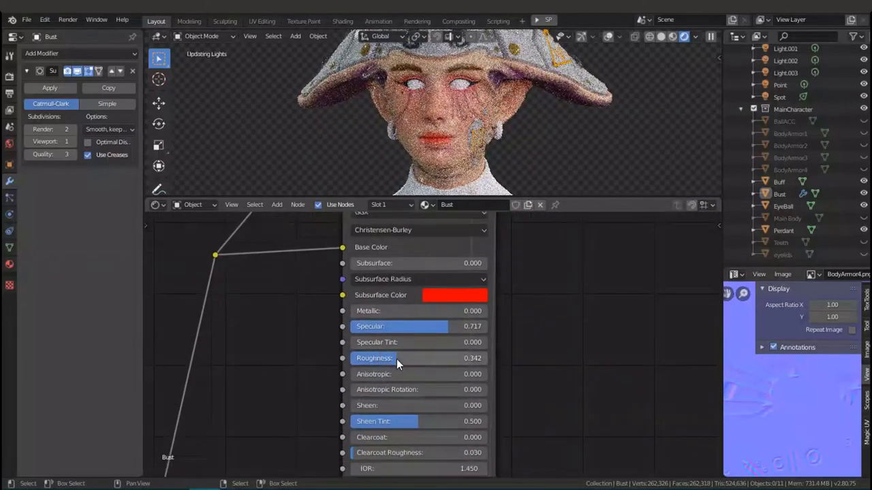
key("ctrl+s")
middle_click_drag(531, 317, 439, 317)
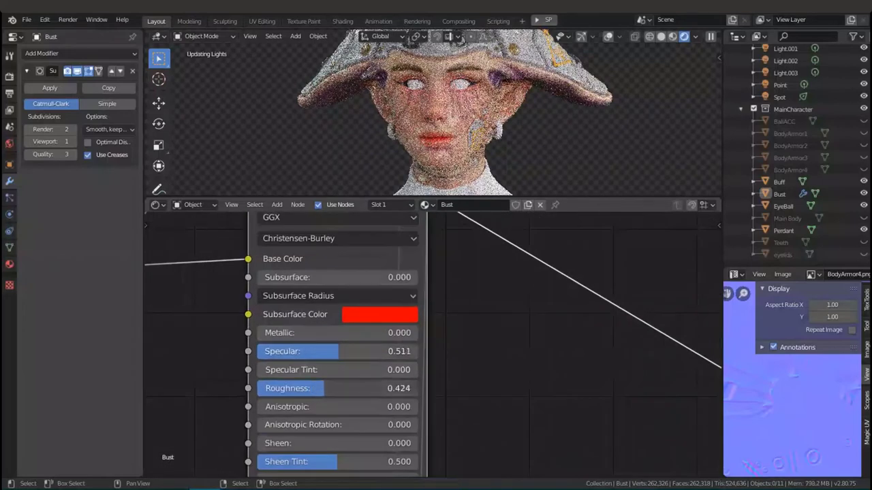
scroll(391, 270, "down", 6)
scroll(390, 275, "up", 4)
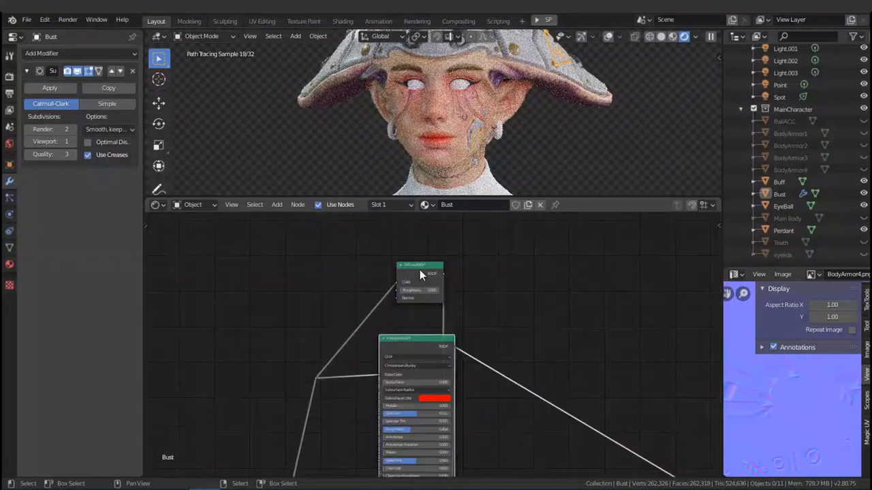
key("Tab")
scroll(438, 312, "up", 2)
- Return from the node group to the Bust material tree and save
key("Tab")
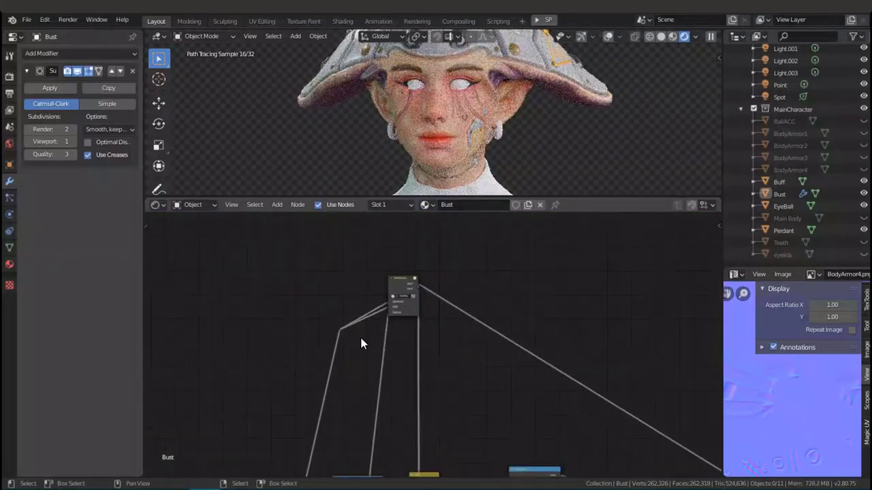
scroll(360, 334, "down", 3)
scroll(440, 321, "down", 3)
scroll(408, 252, "up", 5)
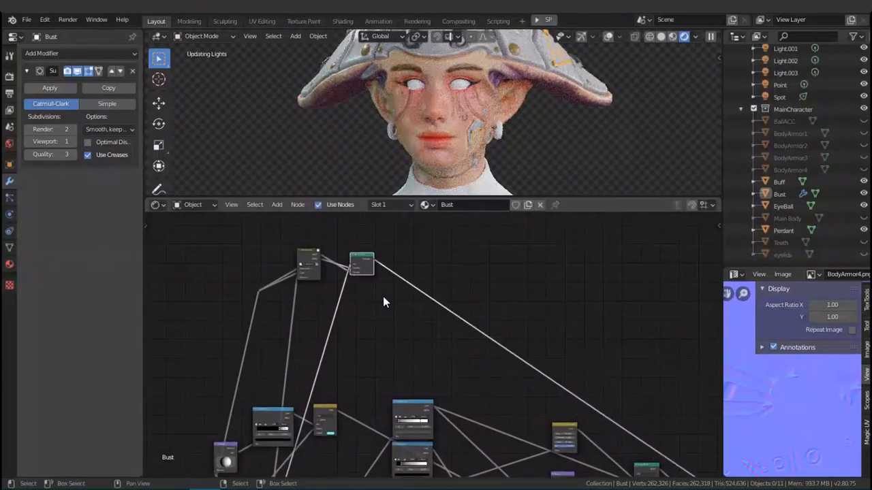
scroll(365, 304, "up", 2)
scroll(244, 297, "up", 2)
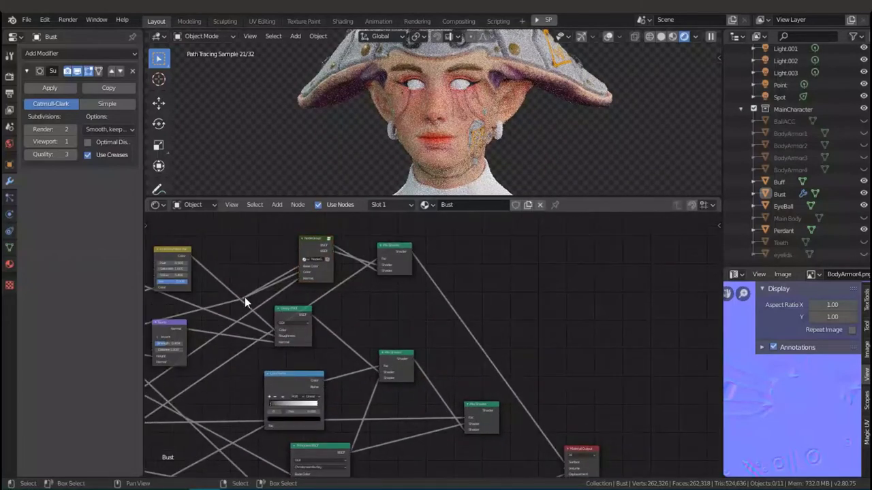
scroll(279, 279, "up", 2)
key("ctrl+s")
- Move one Mix Shader node lower and another to the right, then save
key("g")
left_click(428, 382)
scroll(413, 349, "down", 2)
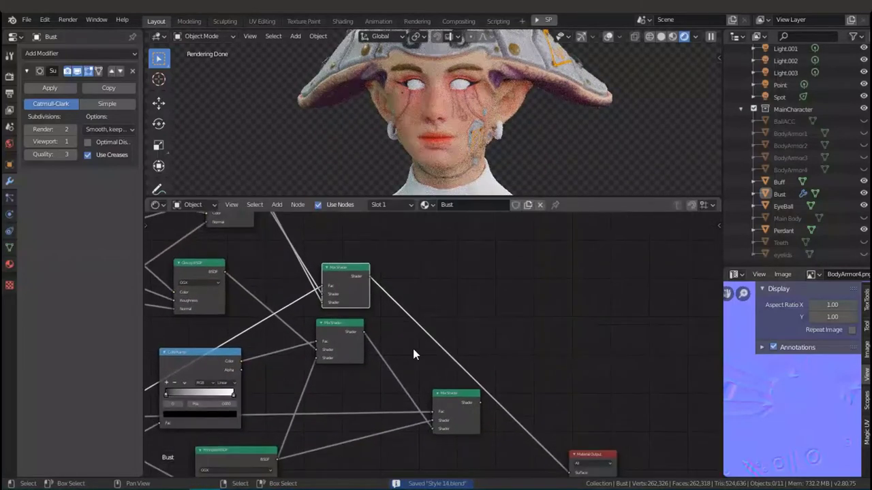
scroll(491, 358, "up", 2)
mouse_move(492, 359)
middle_mouse_down()
mouse_move(395, 280)
mouse_move(301, 245)
mouse_move(358, 333)
middle_mouse_up()
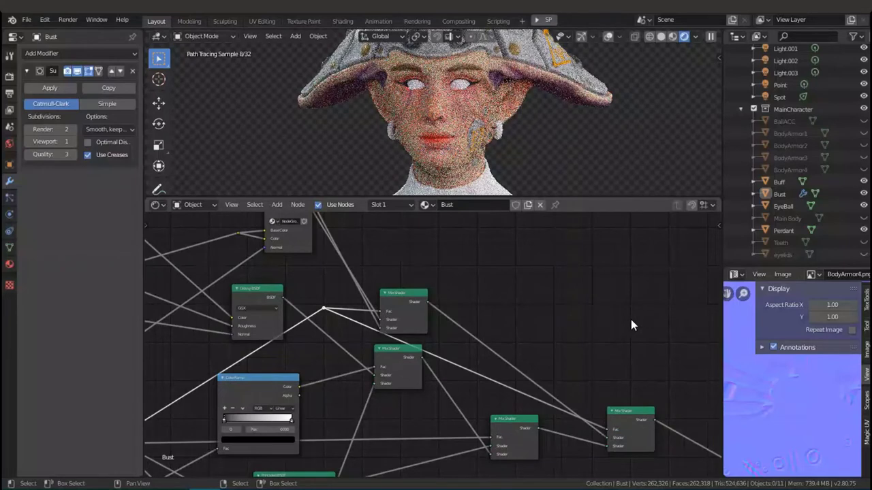
scroll(631, 321, "down", 3)
scroll(581, 370, "left", 5)
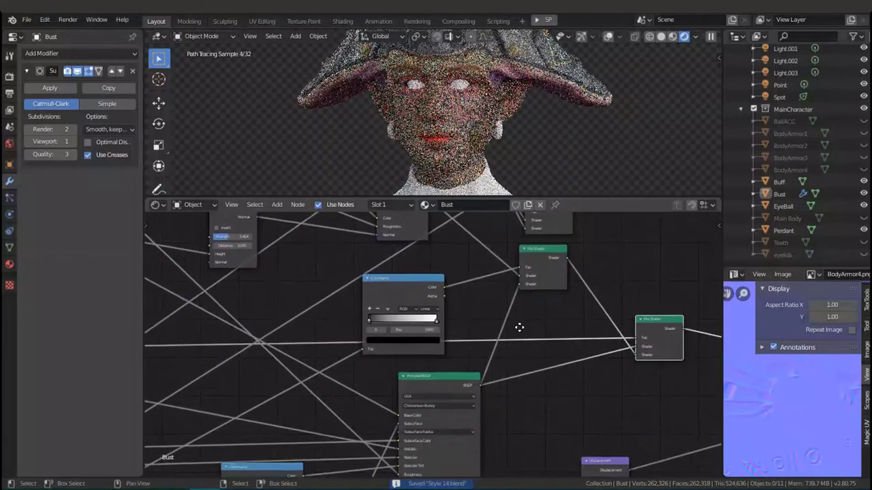
left_click_drag(563, 395, 650, 398)
left_click(650, 399)
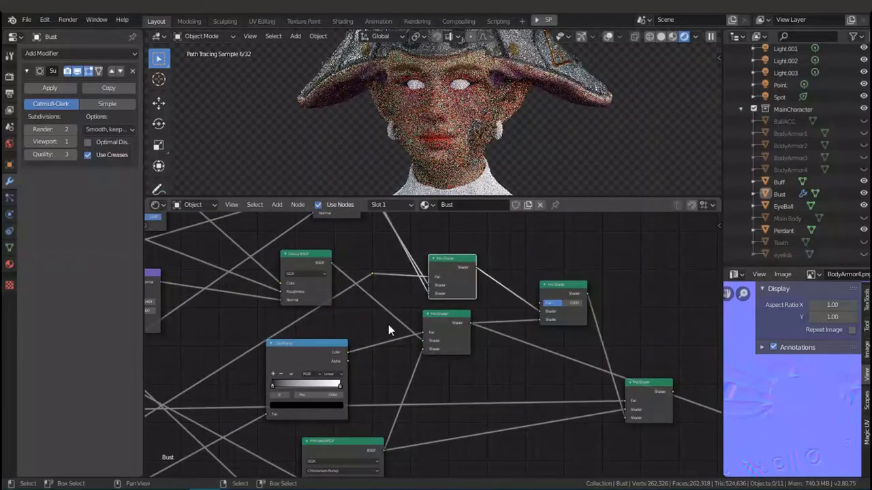
key("ctrl+s")
middle_click_drag(584, 296, 588, 310)
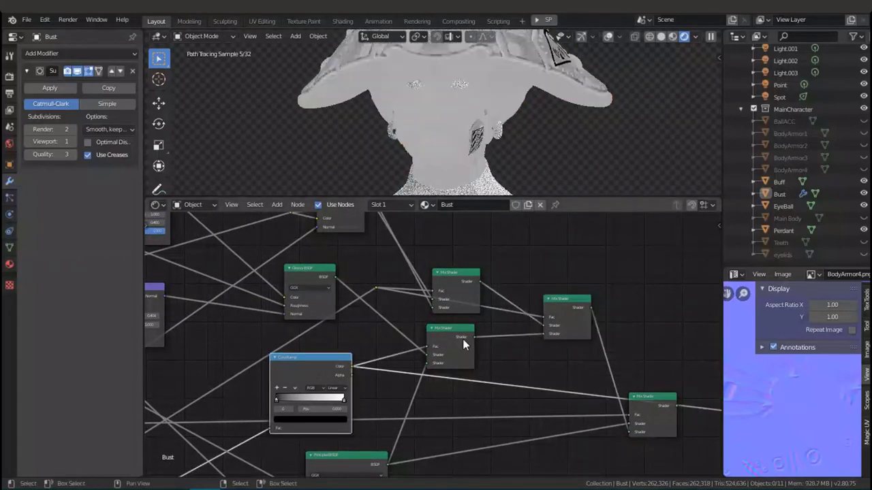
- Rearrange the Mix Shaders and link the middle one into the right one's Shader input
left_click_drag(473, 293, 453, 275)
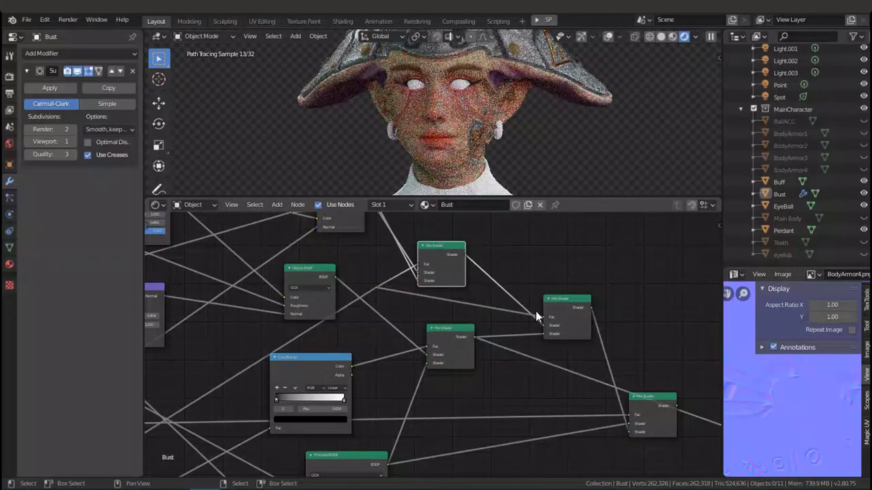
mouse_move(447, 351)
left_mouse_down()
mouse_move(545, 246)
mouse_move(555, 310)
left_mouse_up()
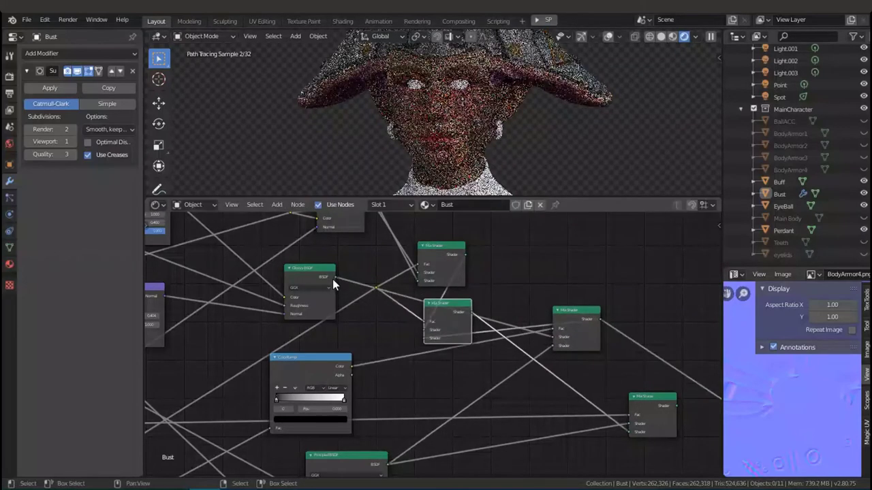
mouse_move(470, 318)
left_mouse_down()
mouse_move(553, 338)
mouse_move(577, 331)
left_mouse_up()
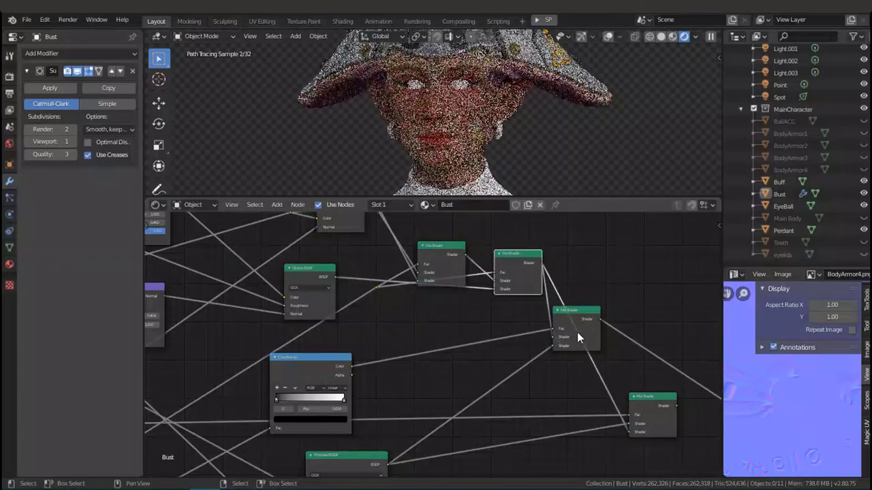
middle_click_drag(434, 270, 332, 252)
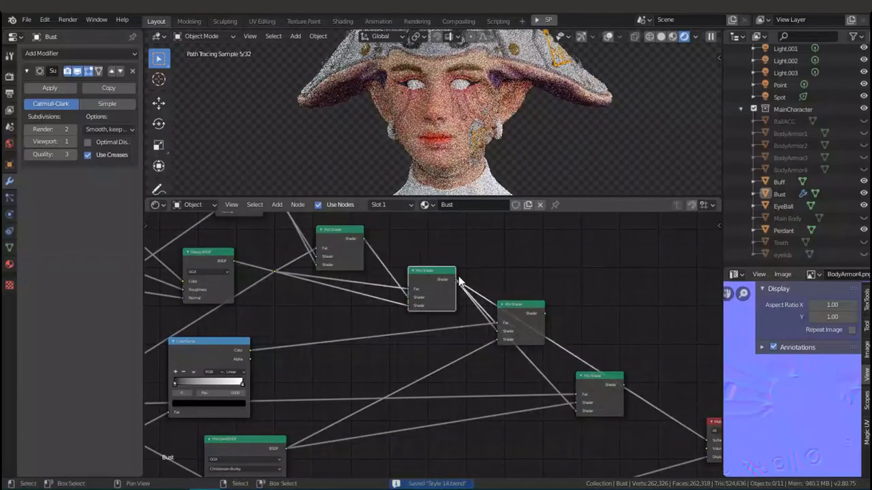
middle_click_drag(520, 313, 211, 336, "ctrl")
- Nudge the reroute point up-left and shift the first Mix Shader node up and right
left_click_drag(286, 350, 278, 327)
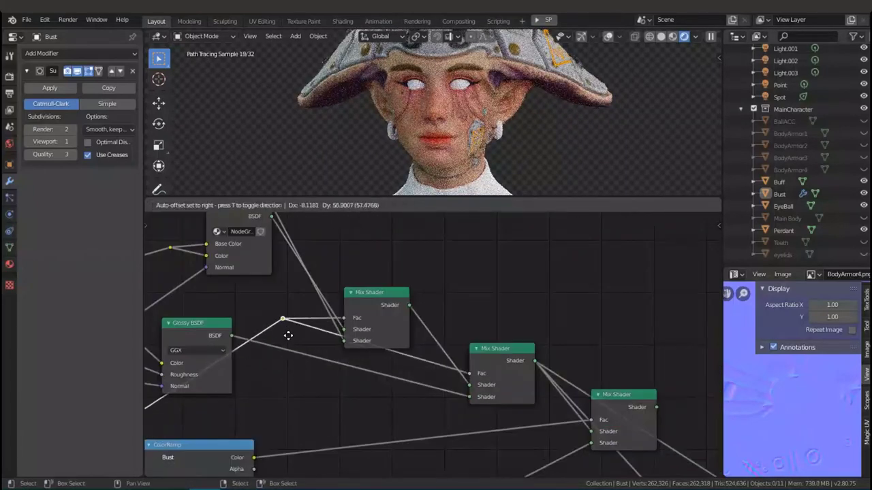
scroll(286, 333, "down", 3)
scroll(419, 341, "up", 2)
scroll(423, 348, "up", 1)
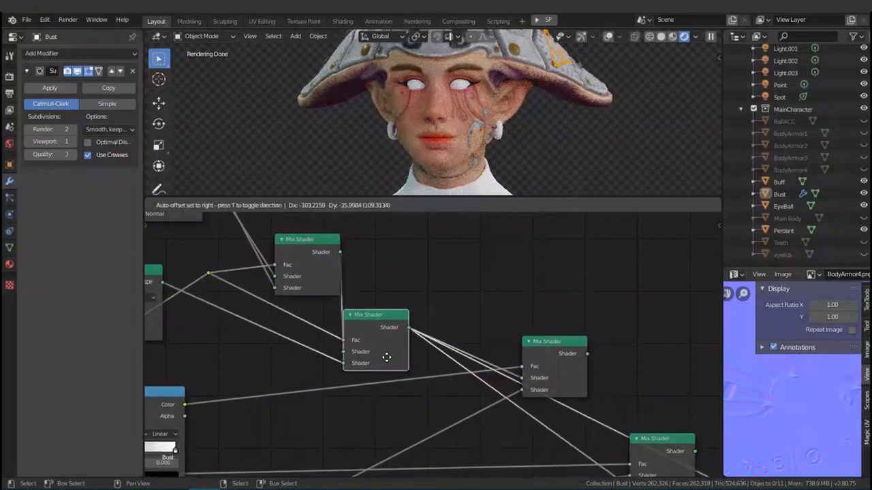
middle_click_drag(423, 348, 542, 373)
middle_click_drag(293, 332, 464, 323)
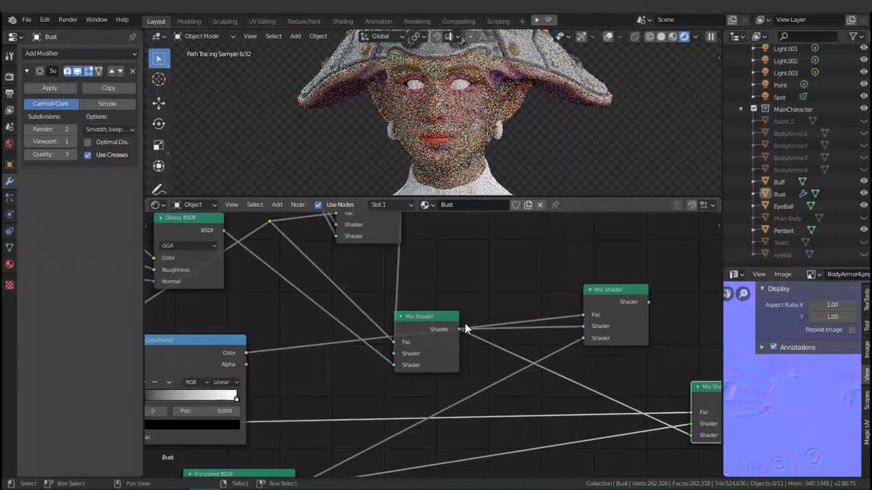
left_click_drag(429, 347, 471, 290)
scroll(209, 375, "down", 4)
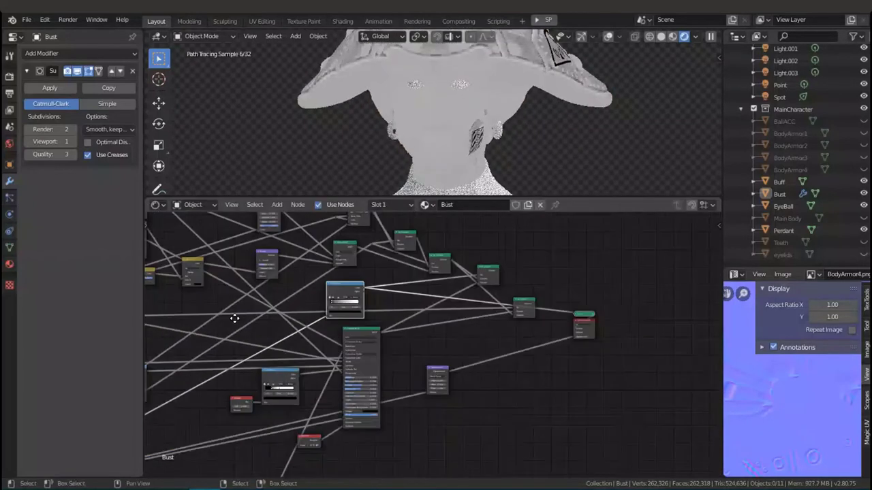
scroll(498, 313, "up", 4)
scroll(333, 355, "down", 2)
scroll(464, 327, "up", 3)
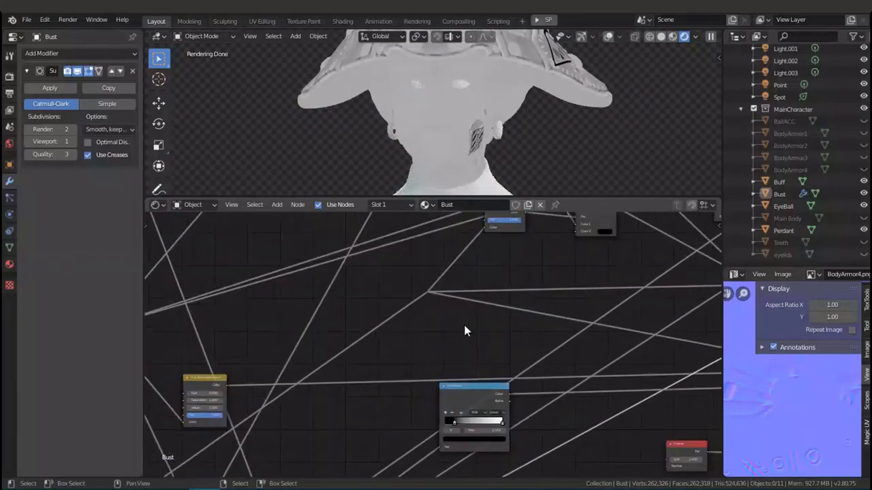
scroll(381, 343, "down", 2)
scroll(395, 292, "up", 2)
- Reposition the remaining Mix Shader nodes of the chain into their new spots
mouse_move(442, 276)
left_mouse_down()
mouse_move(387, 303)
mouse_move(388, 293)
left_mouse_up()
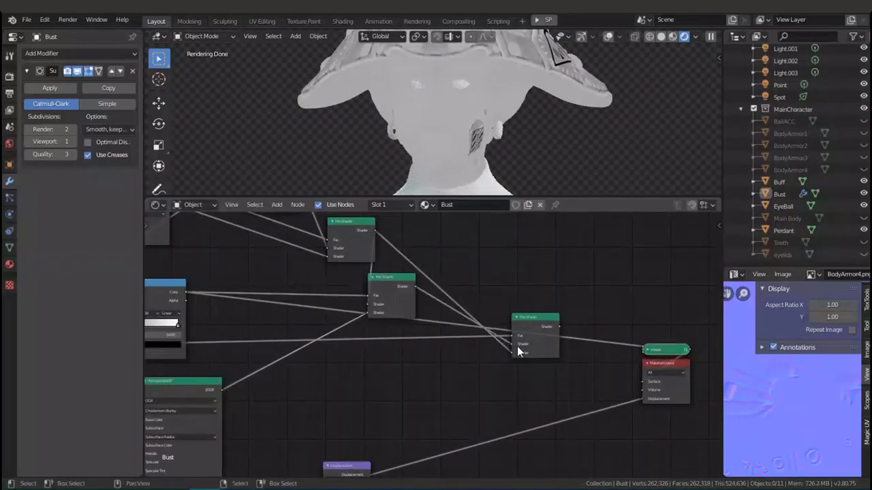
left_click_drag(414, 243, 459, 247)
middle_click_drag(612, 272, 535, 323)
scroll(406, 305, "up", 1)
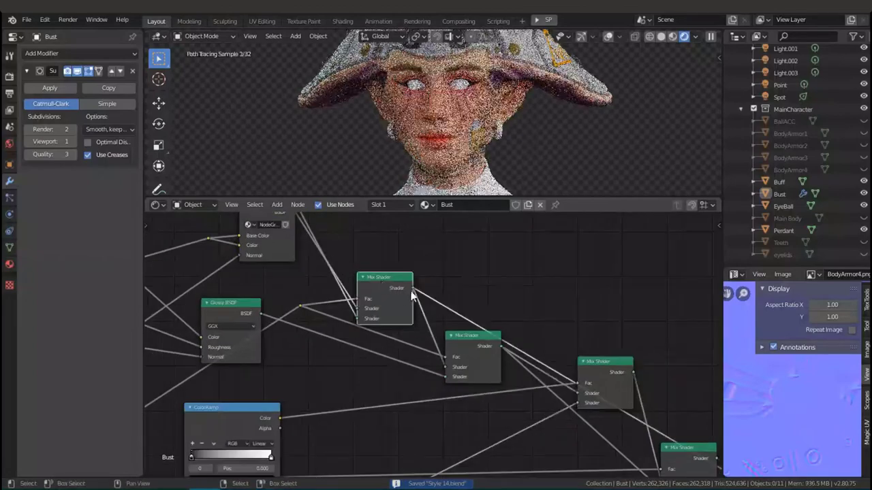
scroll(518, 341, "down", 3)
scroll(518, 339, "down", 2)
scroll(518, 333, "up", 3)
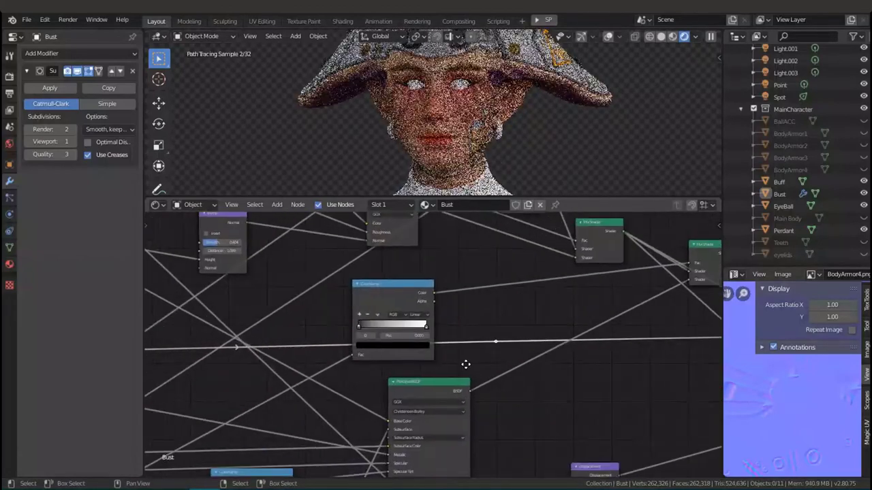
scroll(465, 364, "up", 1)
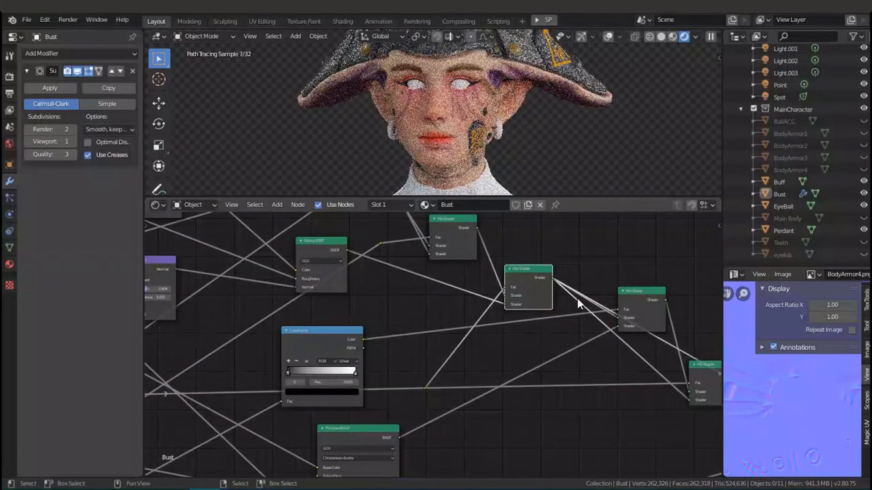
scroll(566, 326, "down", 3, "ctrl")
mouse_move(565, 327)
left_mouse_down()
mouse_move(644, 291)
mouse_move(529, 327)
left_mouse_up()
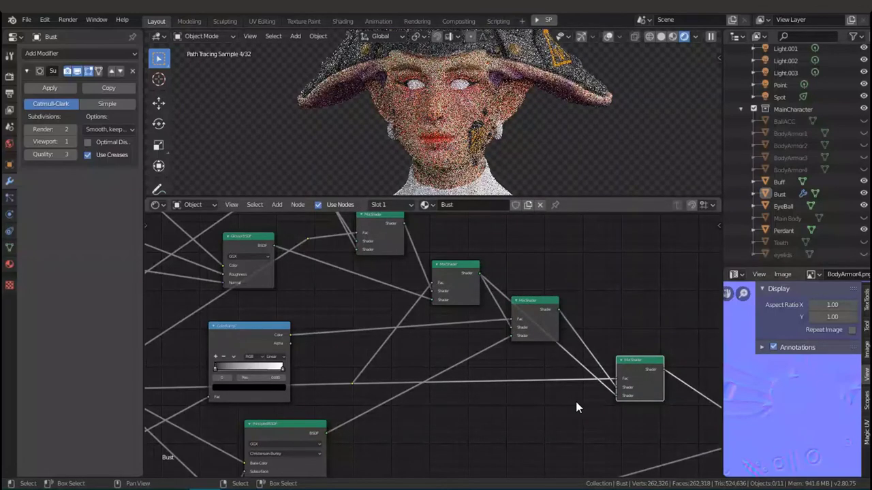
- Save Style 14.blend and link the top Mix Shader output into the next Mix Shader's input
key("ctrl+s")
left_click_drag(403, 222, 615, 443)
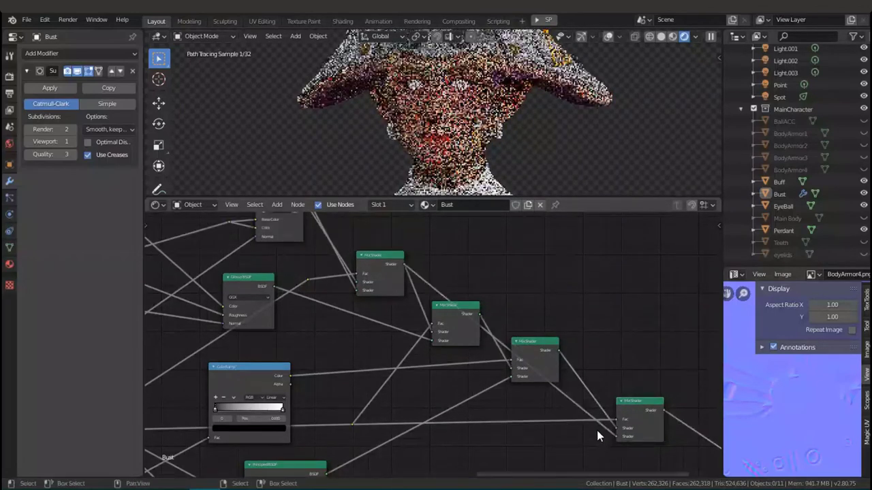
middle_click_drag(510, 423, 528, 355)
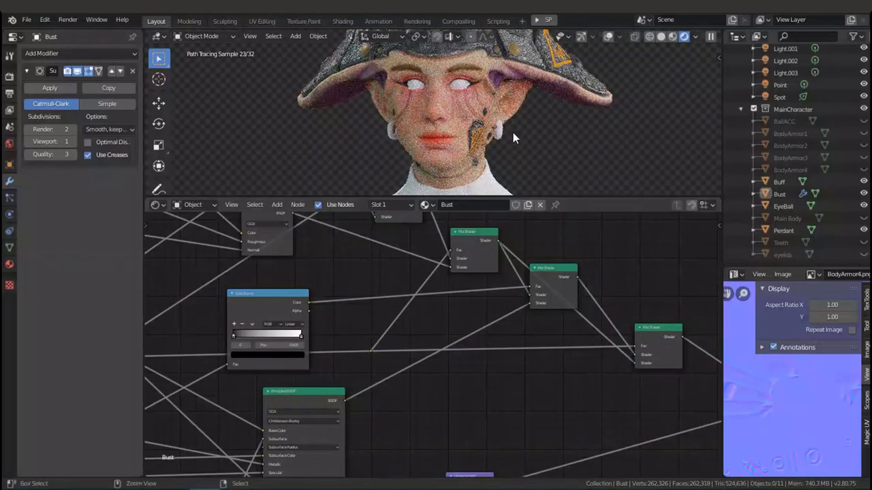
scroll(513, 133, "up", 3)
middle_click_drag(485, 394, 413, 341)
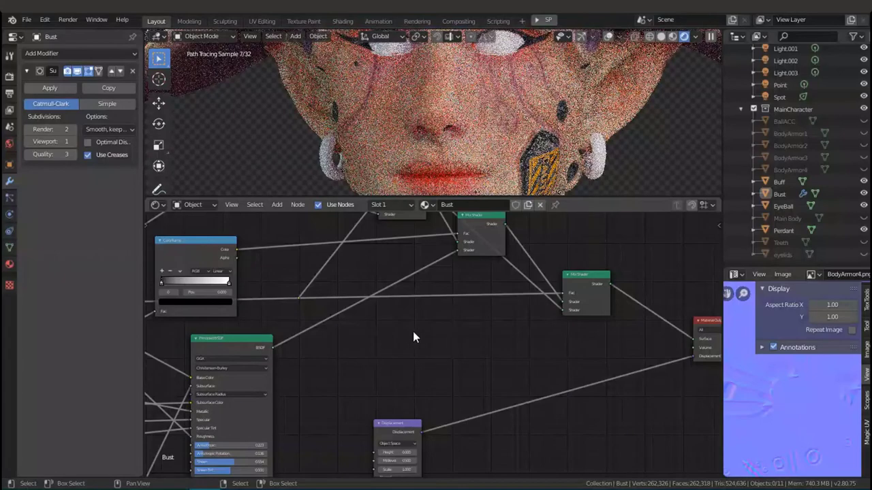
scroll(413, 331, "up", 2)
middle_click_drag(516, 269, 486, 364)
scroll(486, 364, "down", 2)
scroll(302, 377, "up", 3)
scroll(302, 379, "down", 3)
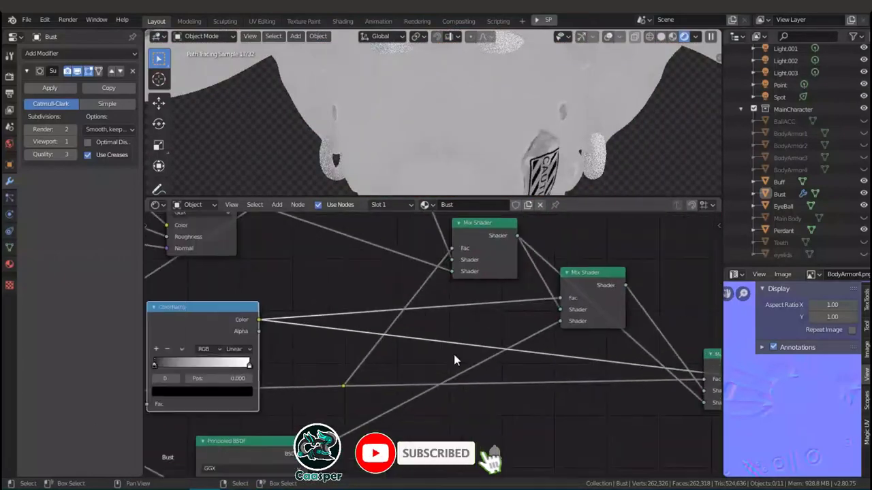
scroll(454, 361, "down", 3)
scroll(422, 334, "up", 4)
mouse_move(423, 335)
middle_mouse_down()
mouse_move(555, 331)
mouse_move(496, 345)
middle_mouse_up()
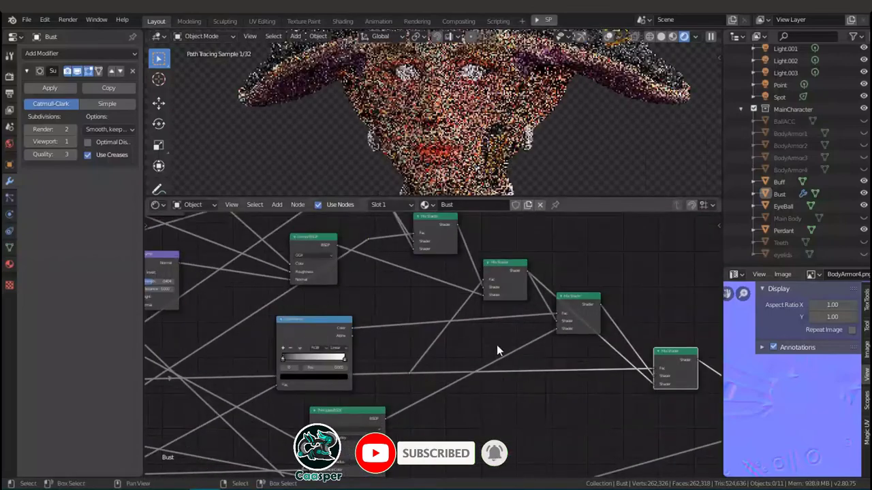
scroll(529, 324, "up", 2)
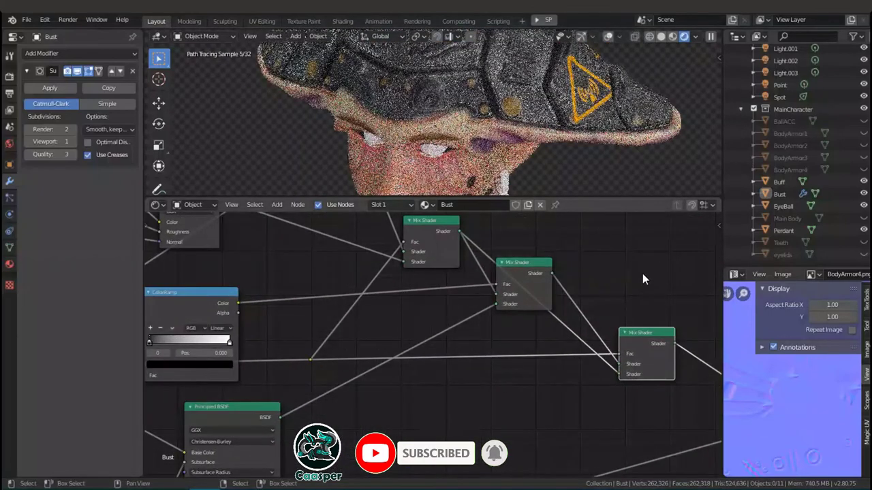
scroll(430, 325, "up", 2)
key("Tab")
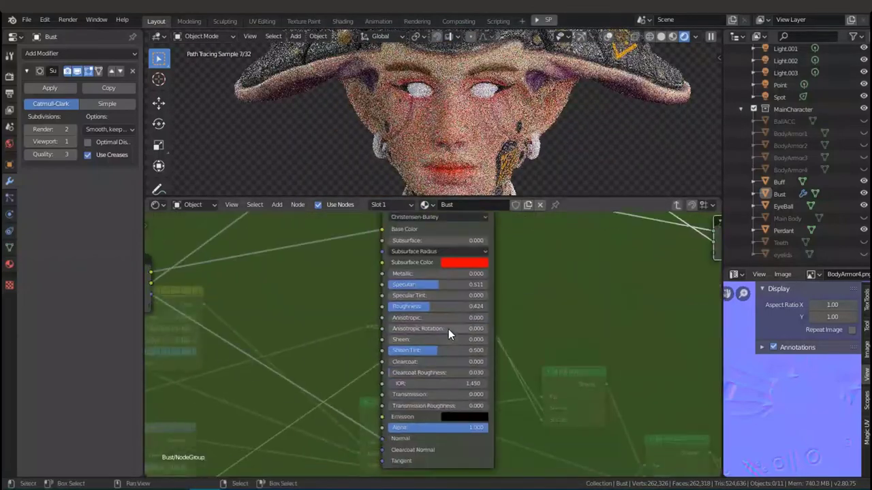
scroll(448, 329, "down", 3)
key("Tab")
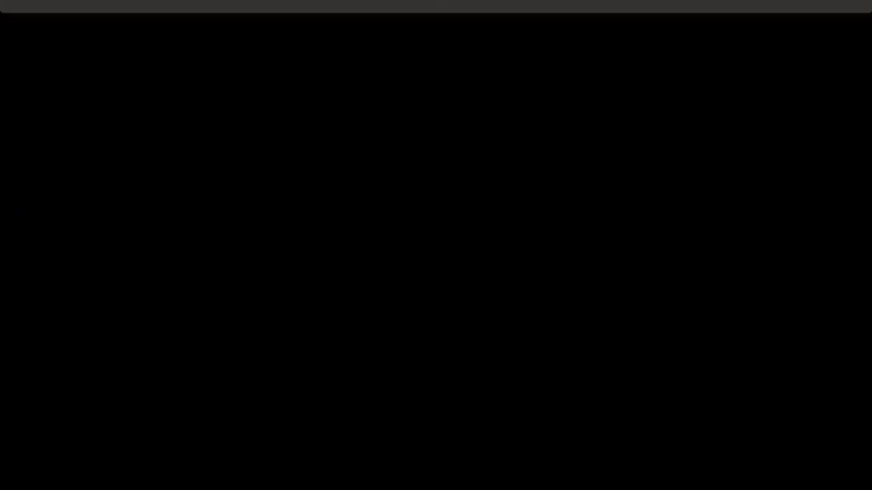